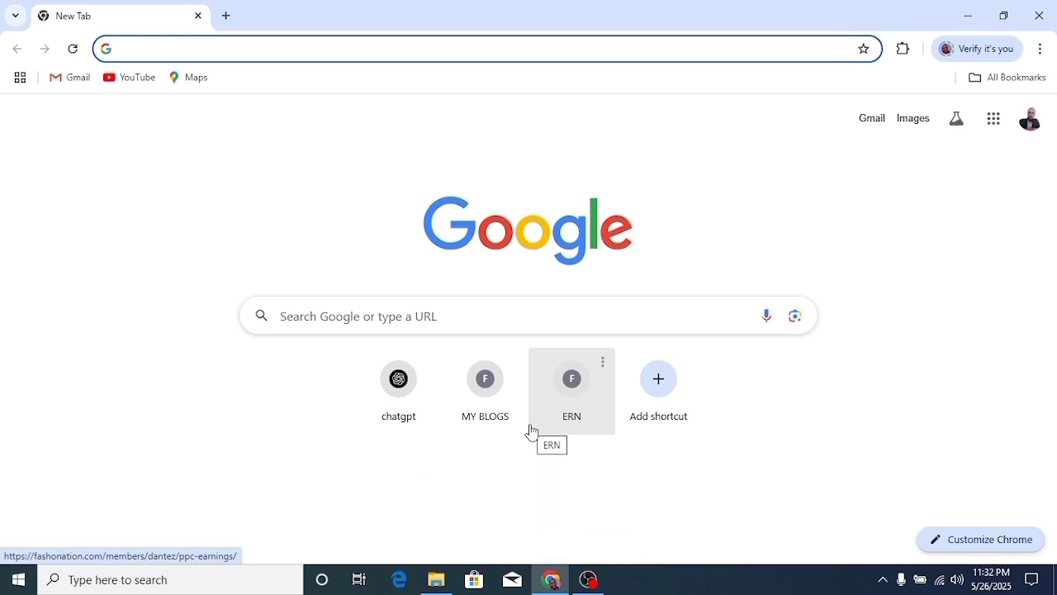
- Search Google for 'iTAX PORTAL' from Chrome's address bar
left_click(257, 52)
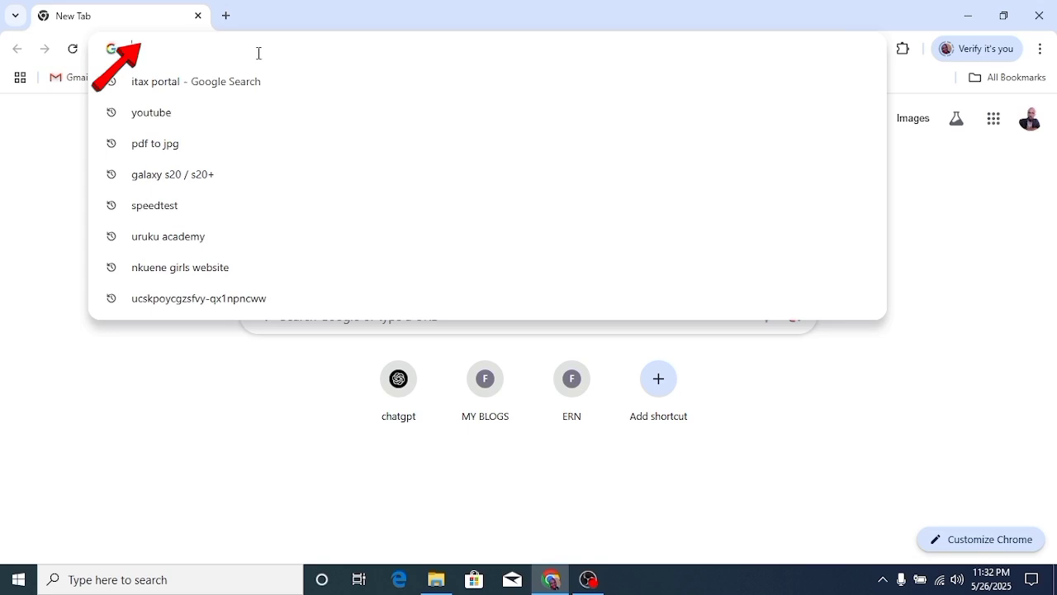
type("iTAX")
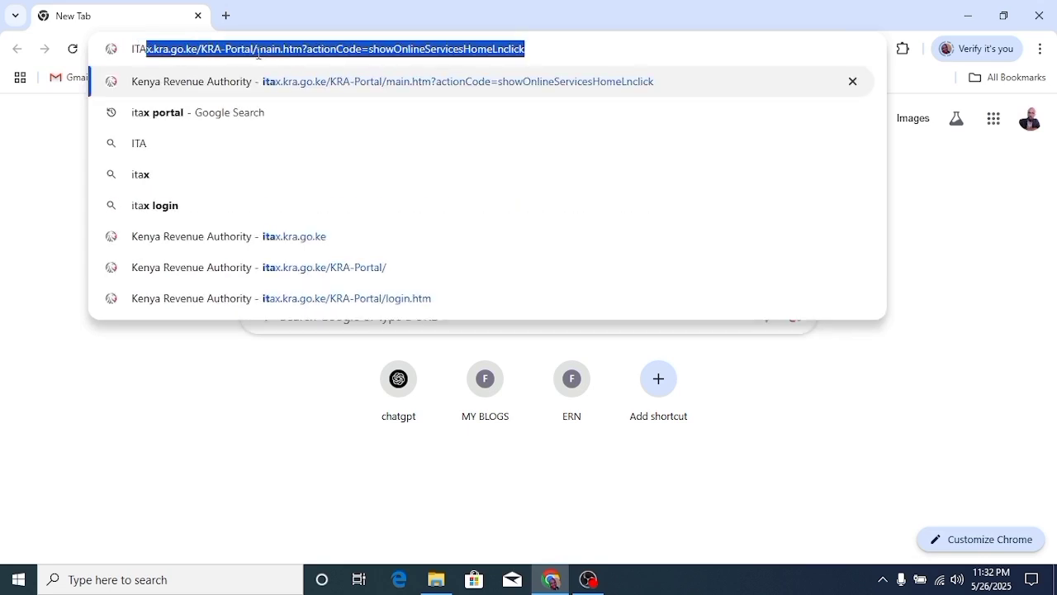
type(" PO")
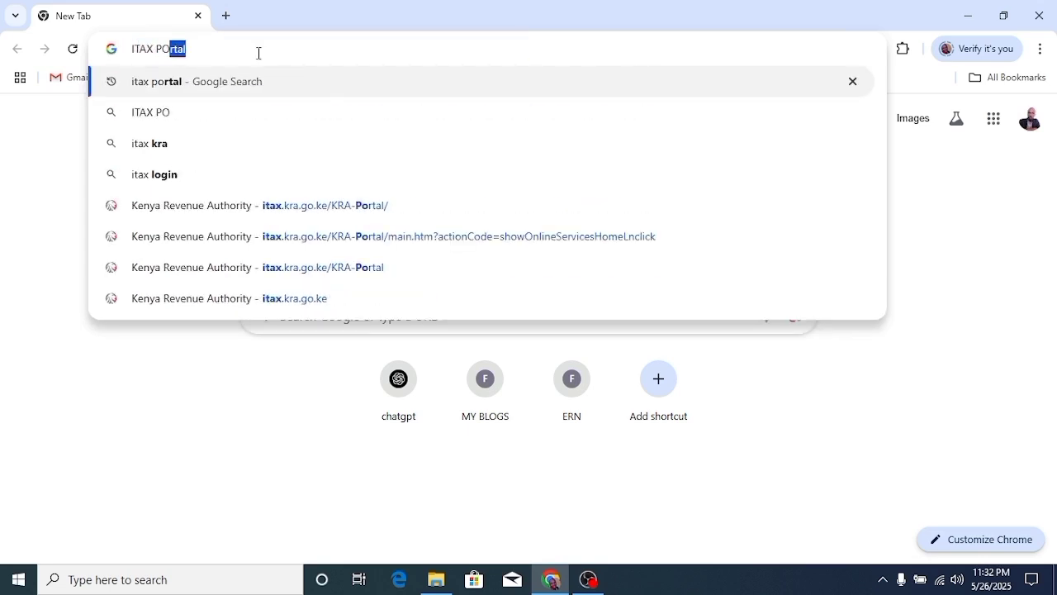
type("RTAL")
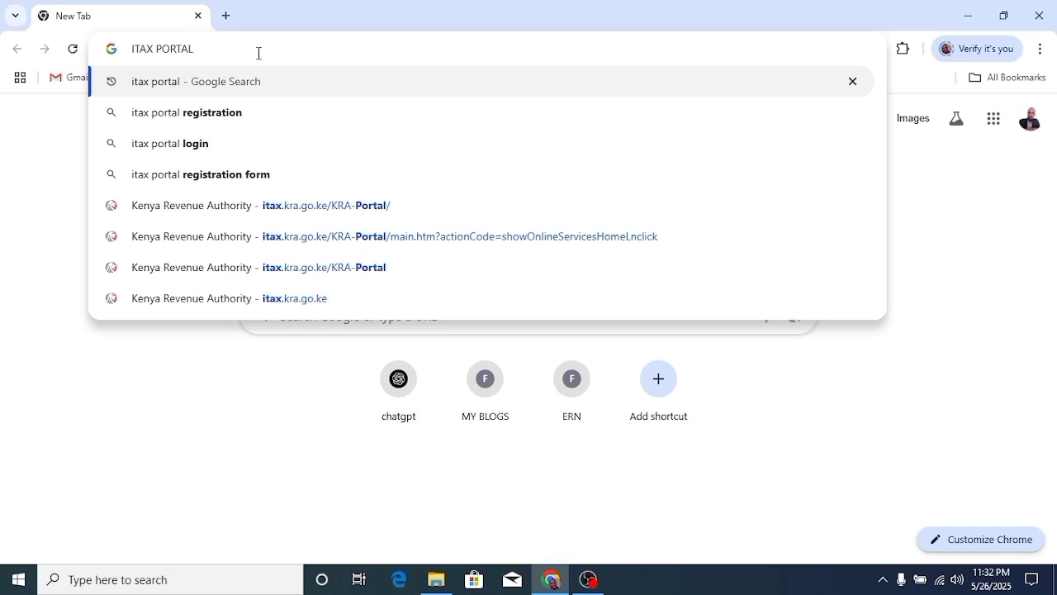
key("Return")
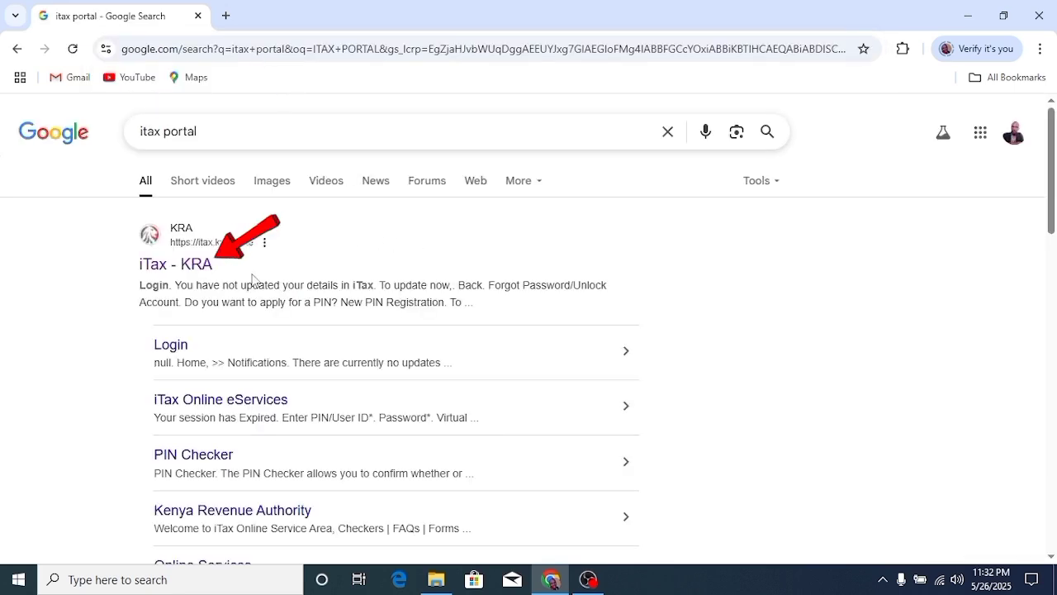
- Open the iTax - KRA site, replace the autofilled PIN with the taxpayer's PIN and continue
left_click(202, 266)
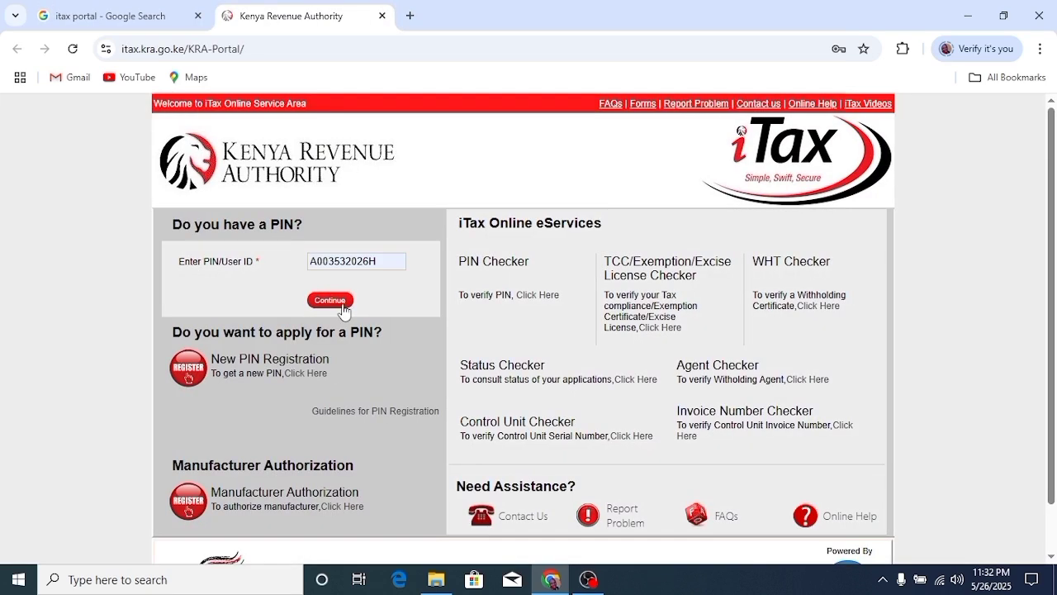
left_click(397, 260)
key("BackSpace")
key("BackSpace")
key("BackSpace")
key("BackSpace")
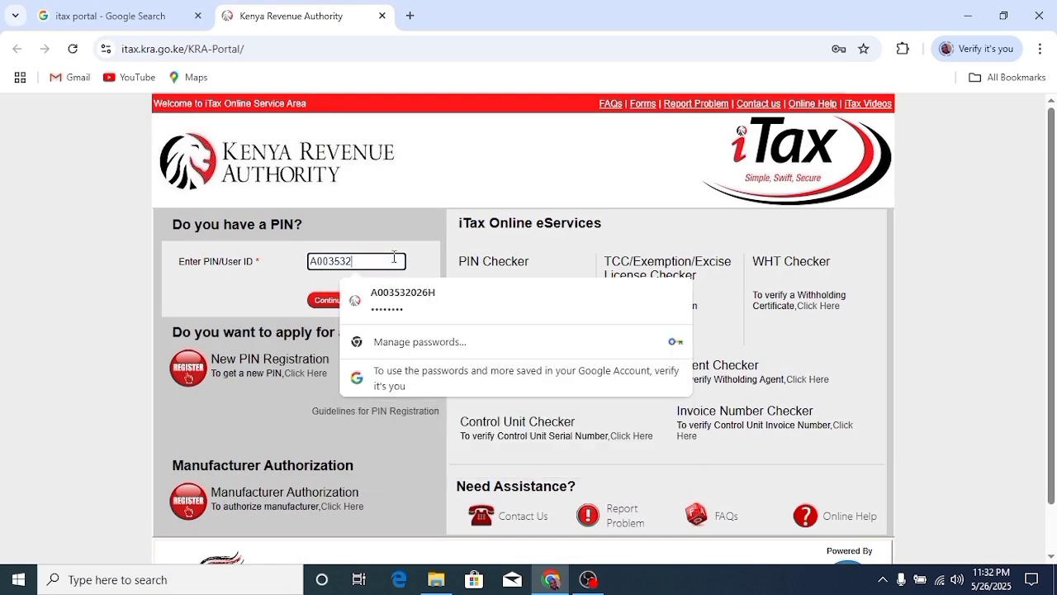
key("BackSpace")
key("BackSpace")
key("BackSpace")
key("BackSpace")
key("BackSpace")
key("BackSpace")
key("BackSpace")
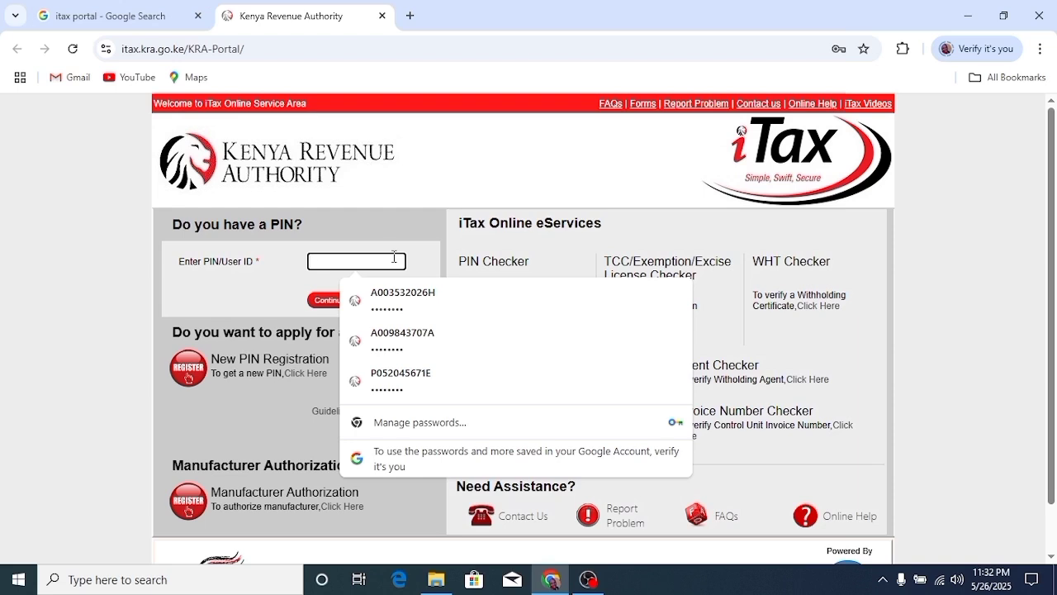
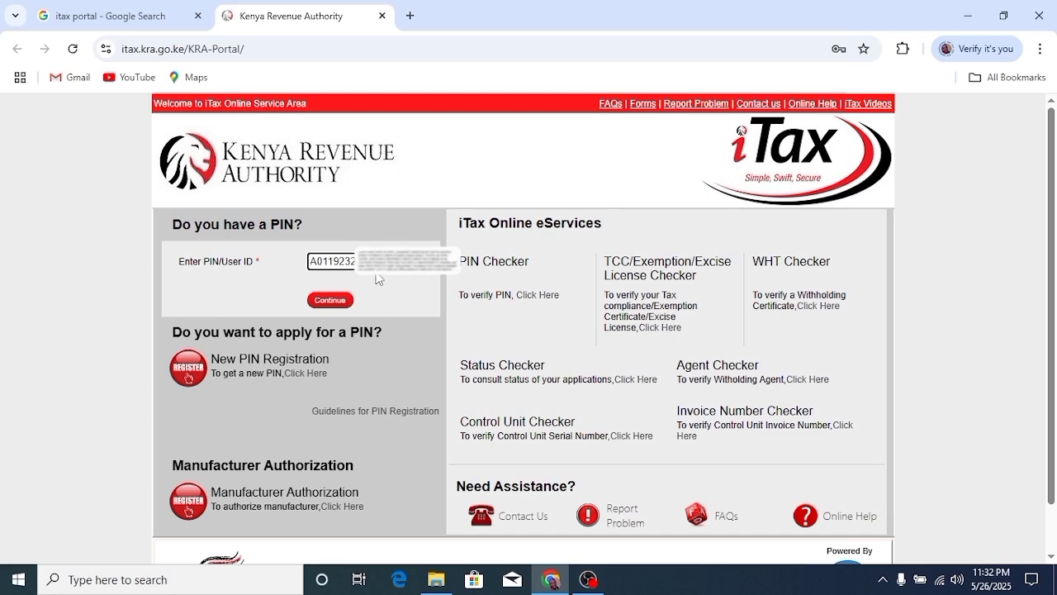
left_click(330, 301)
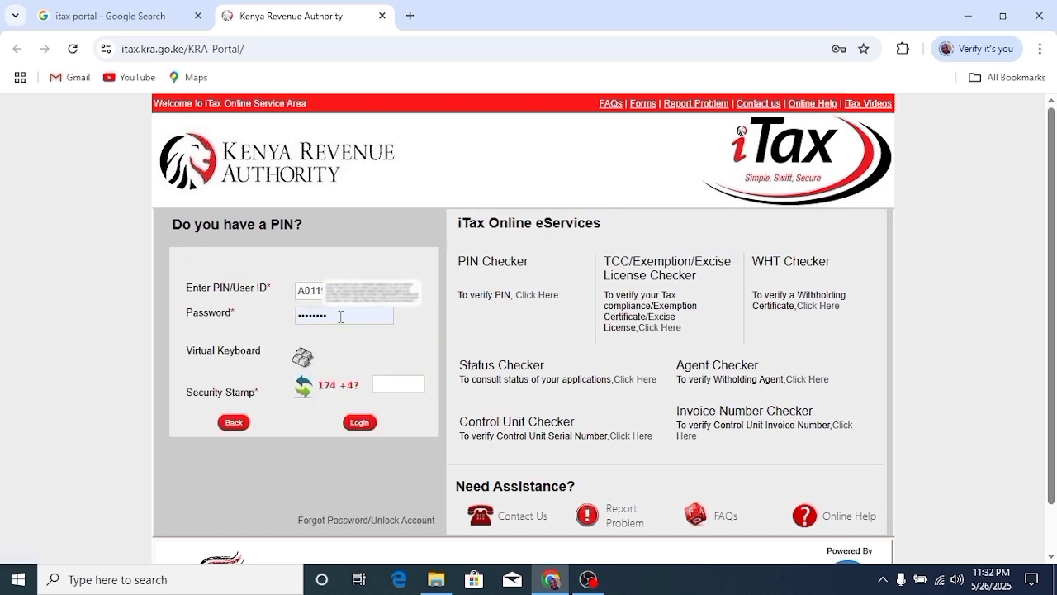
- Enter the account password and the security stamp answer, then log in
left_click(316, 316)
left_click_drag(317, 315, 287, 316)
key("BackSpace")
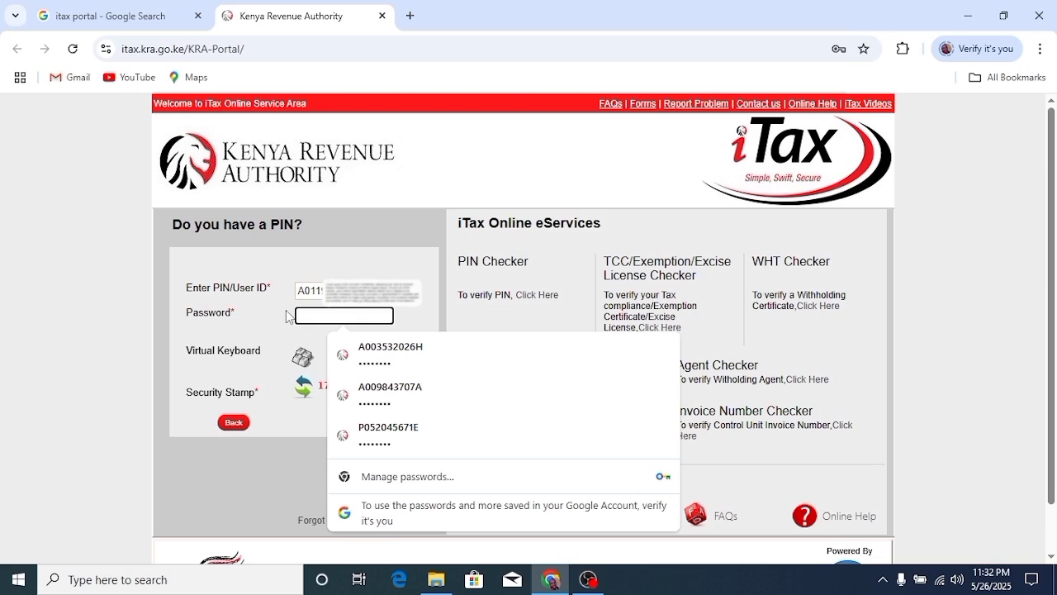
type("•••")
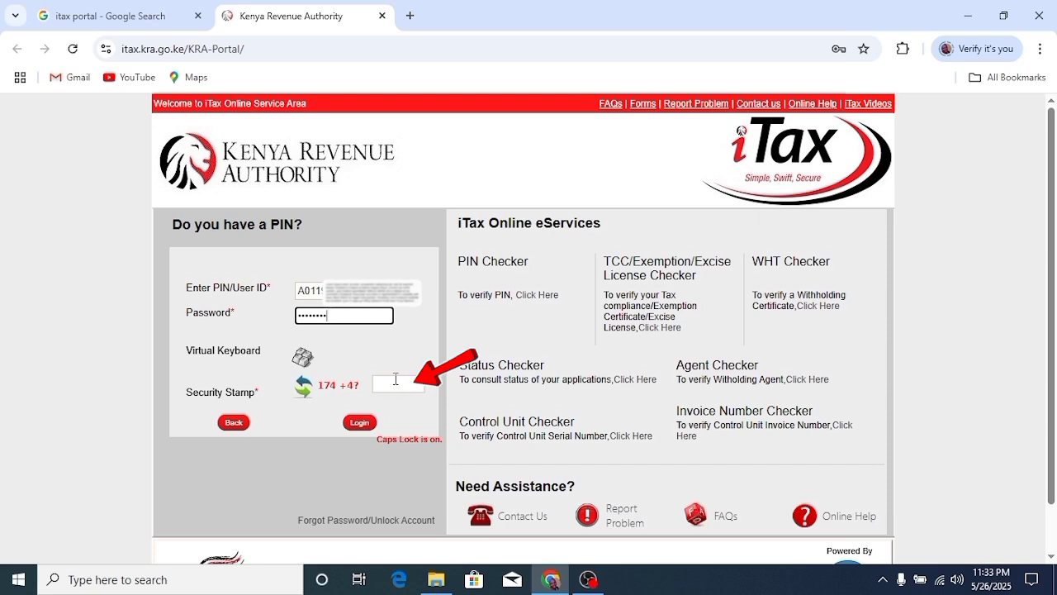
left_click(399, 384)
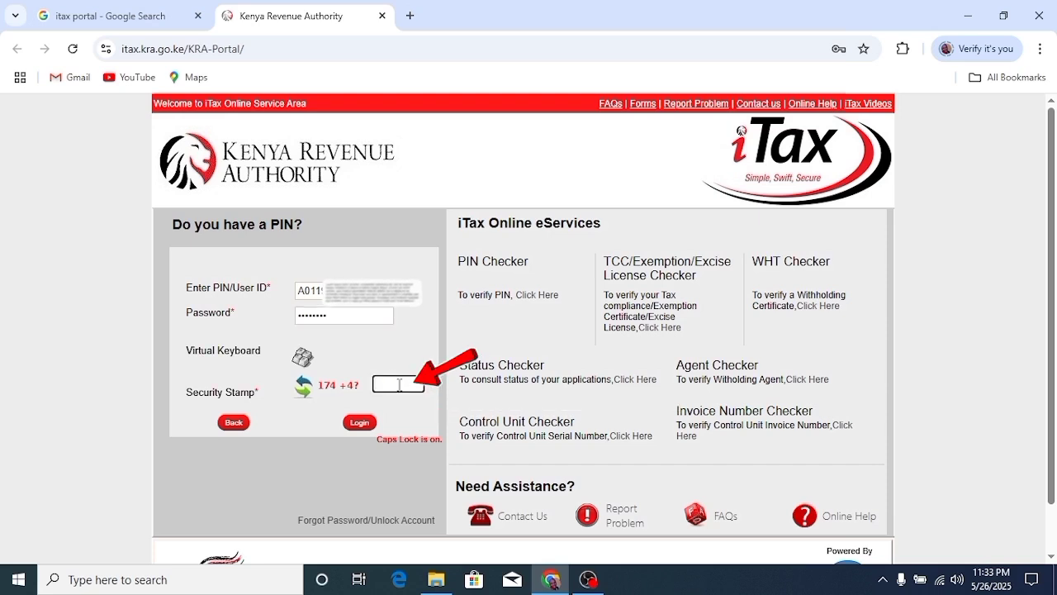
type("178")
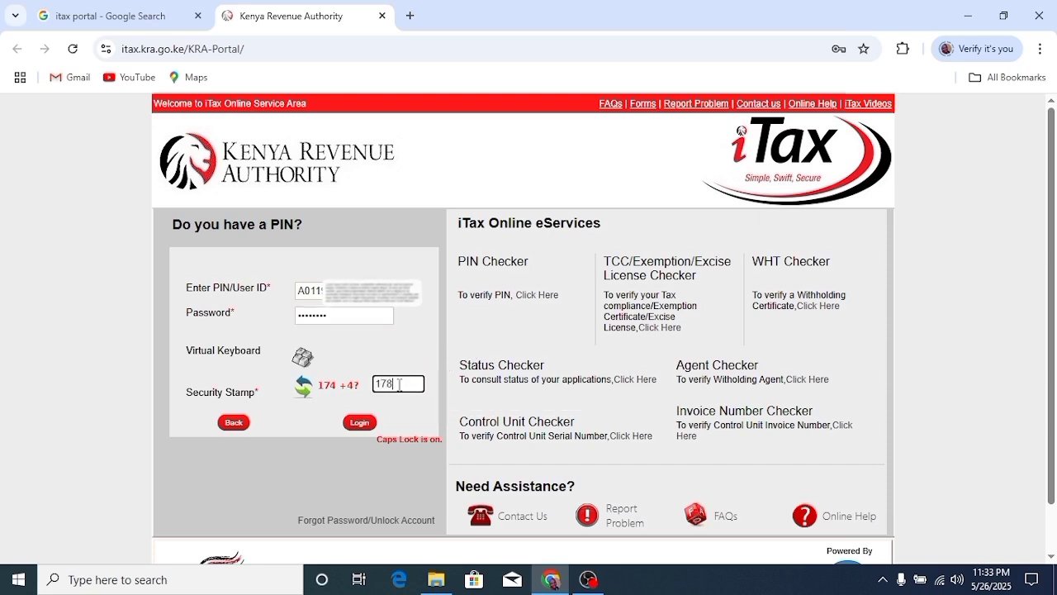
left_click(368, 429)
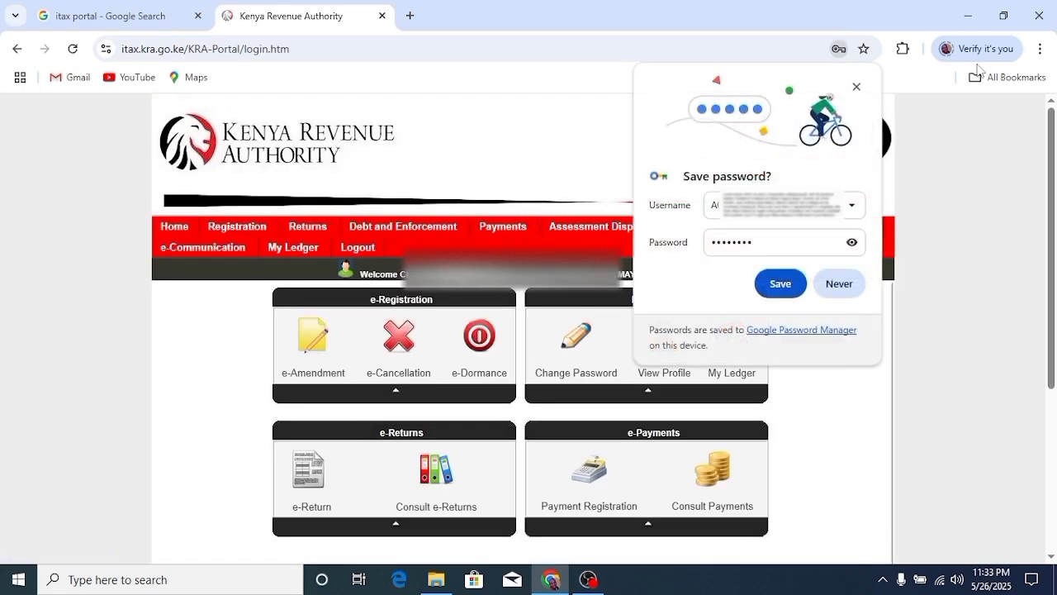
- Dismiss Chrome's save-password prompt and bring up the Returns menu
left_click(856, 87)
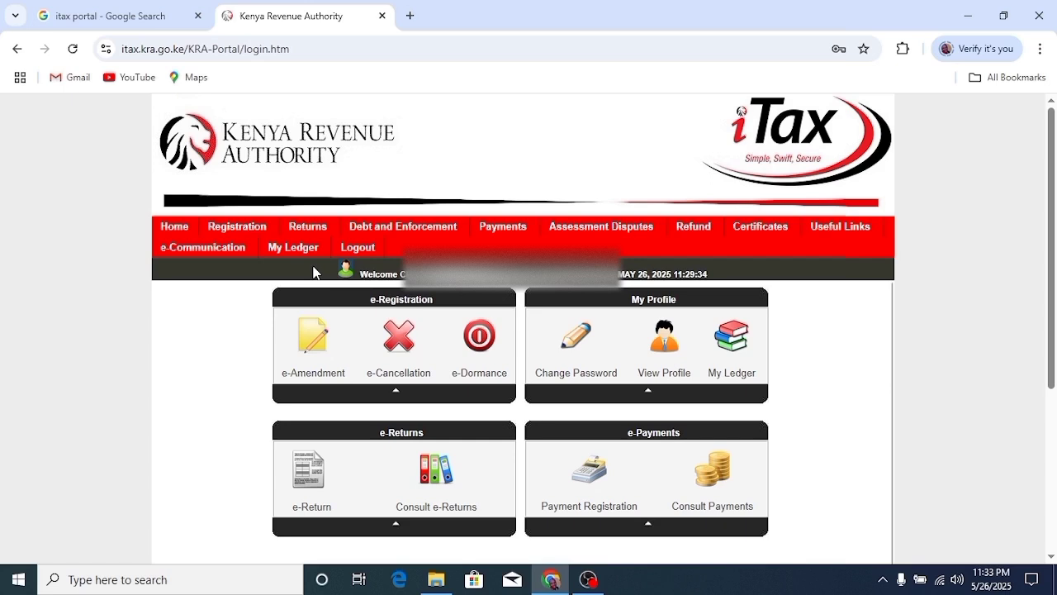
mouse_move(316, 229)
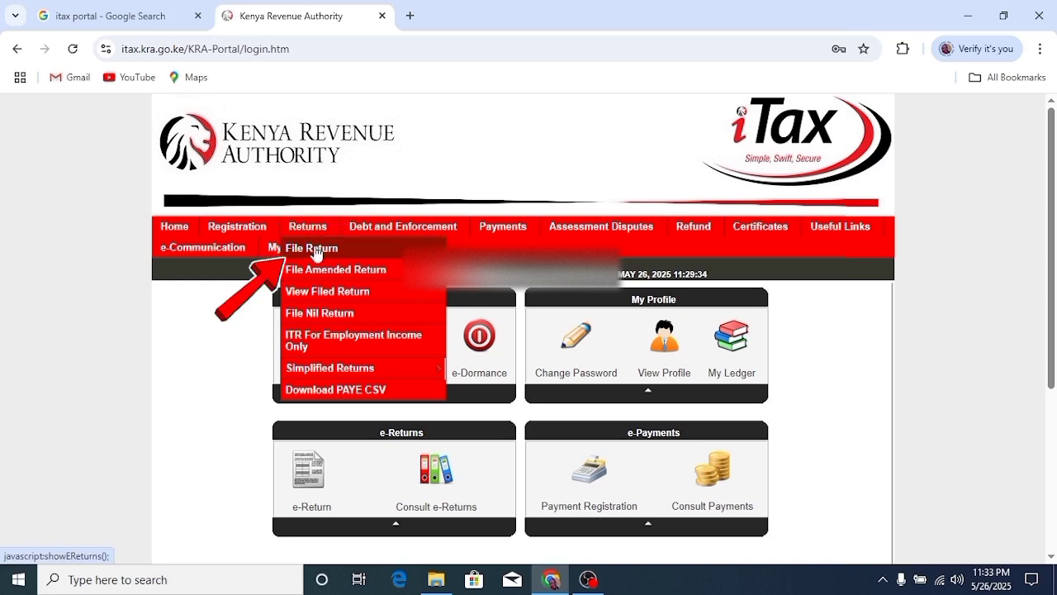
- File a return with Income Tax - Resident Individual as the tax obligation and acknowledge the period alert
left_click(318, 248)
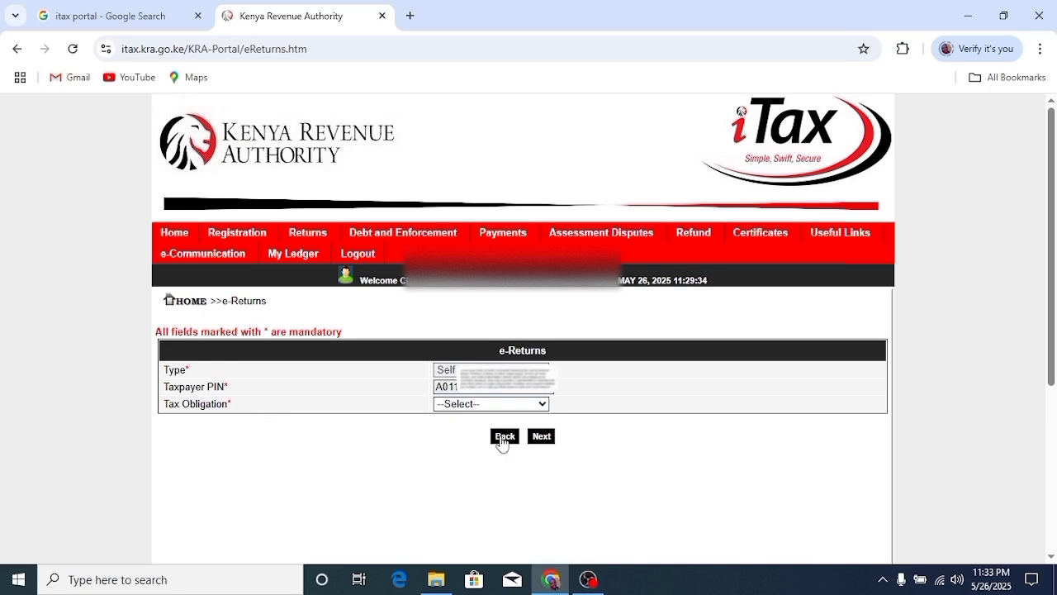
left_click(540, 404)
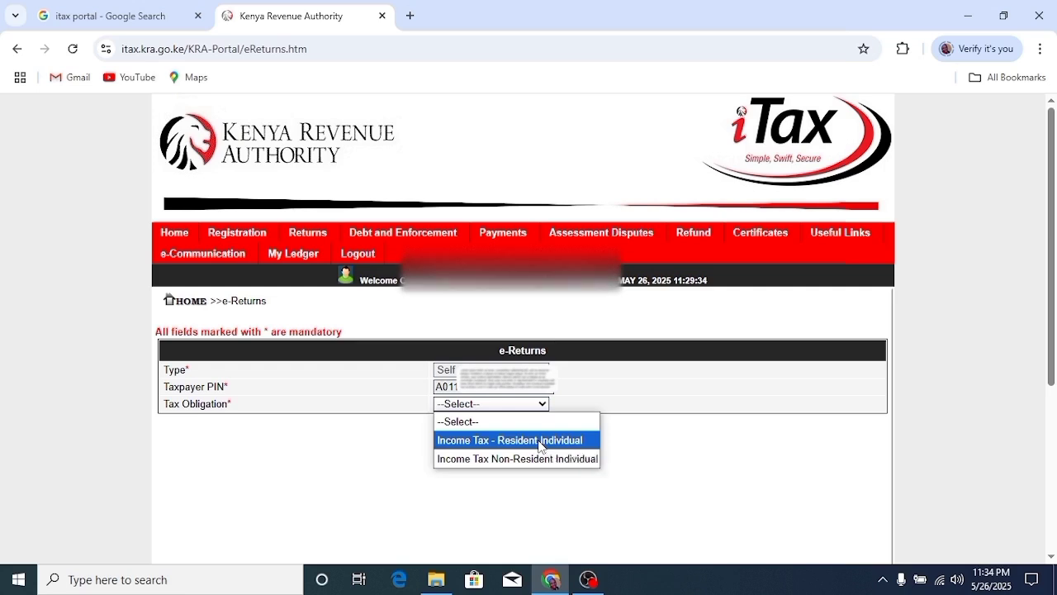
left_click(539, 442)
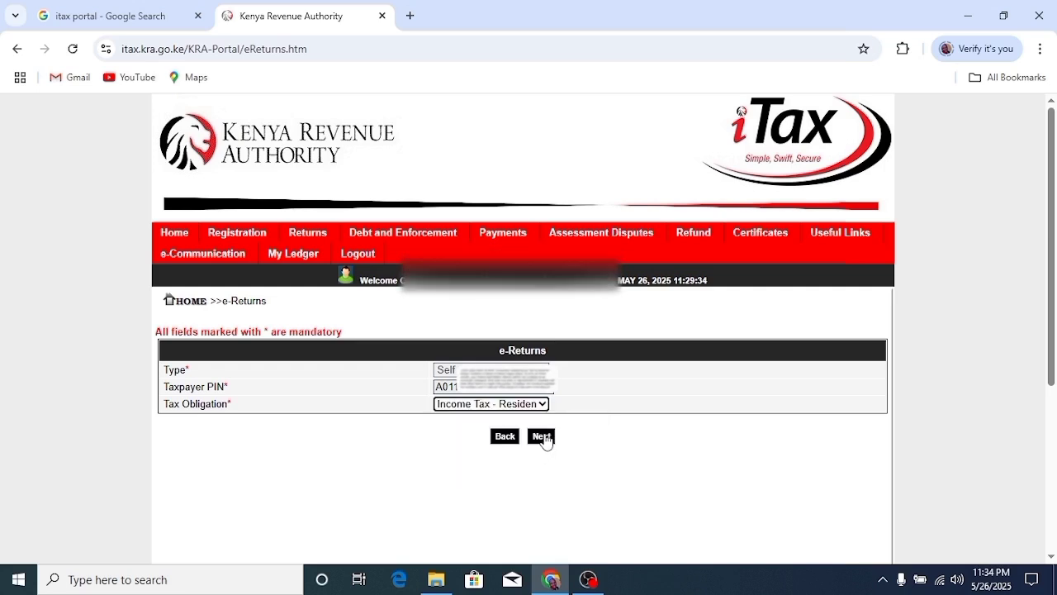
left_click(542, 438)
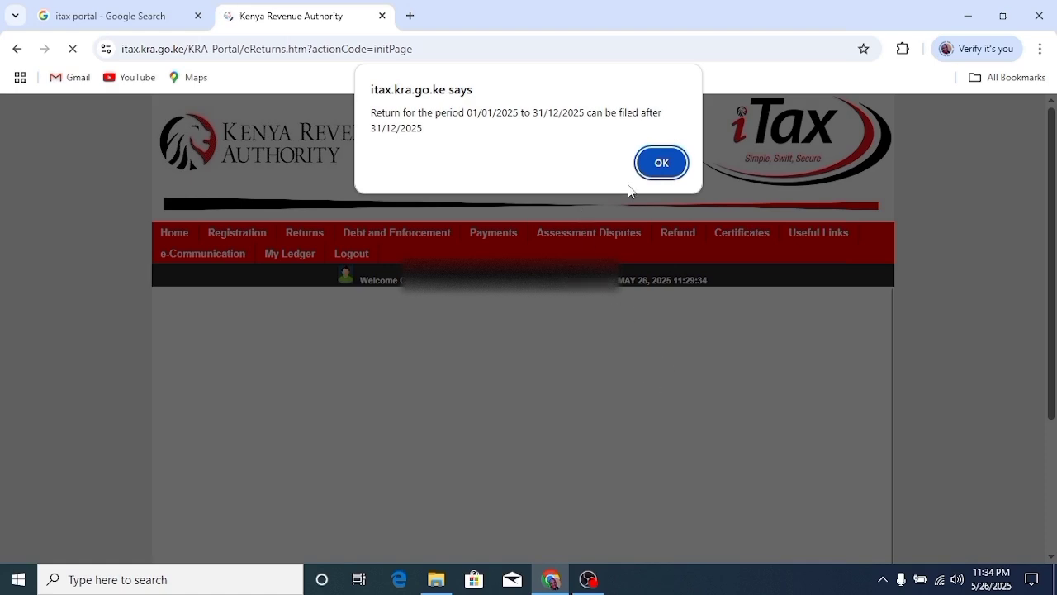
left_click(671, 167)
- Download the Excel version of the Resident Individual return form as a zip file
left_click(670, 168)
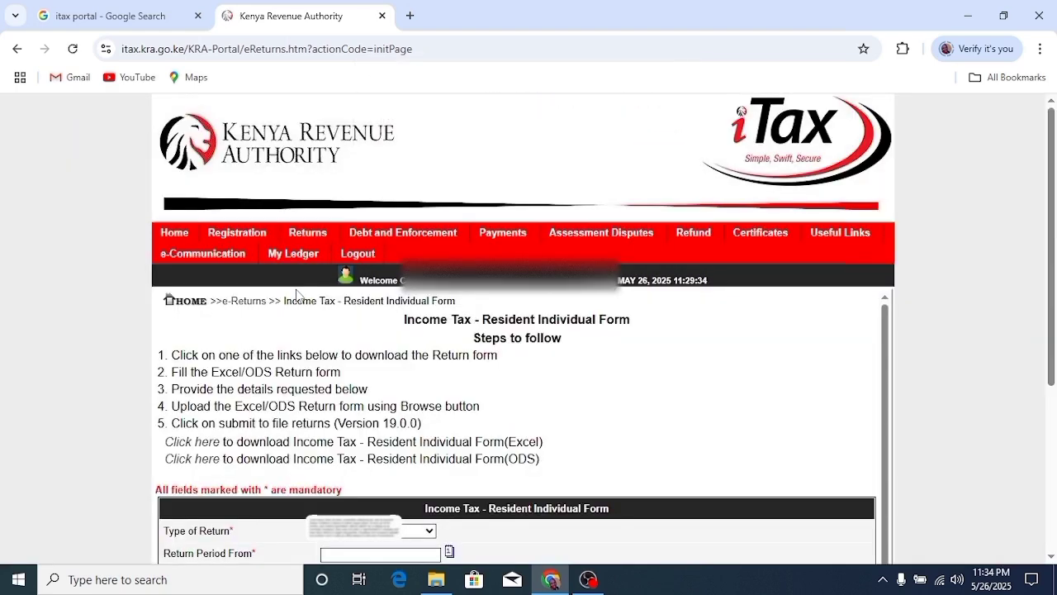
scroll(400, 355, "down", 1)
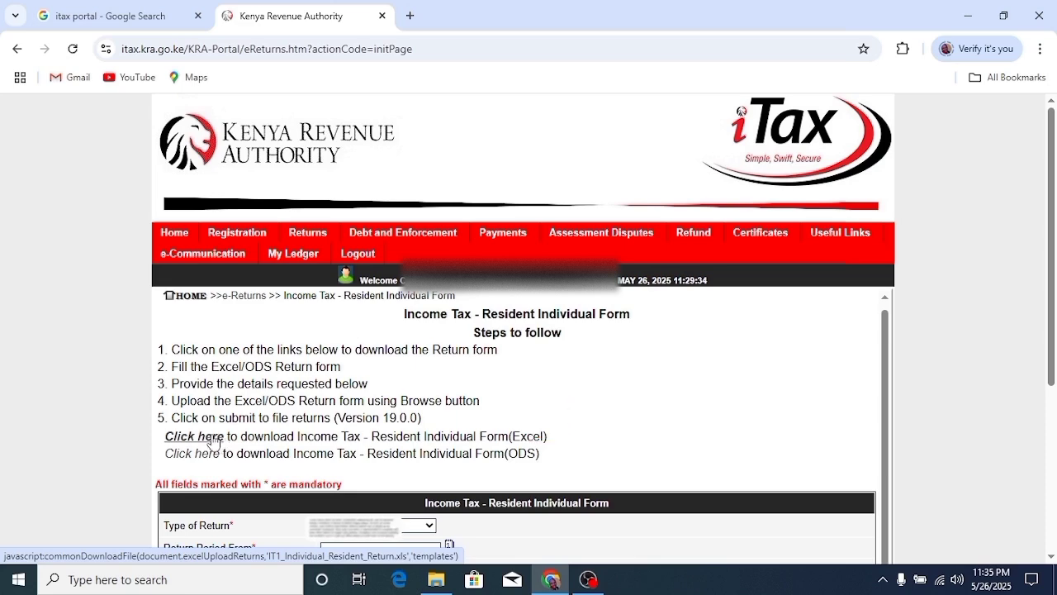
left_click(213, 442)
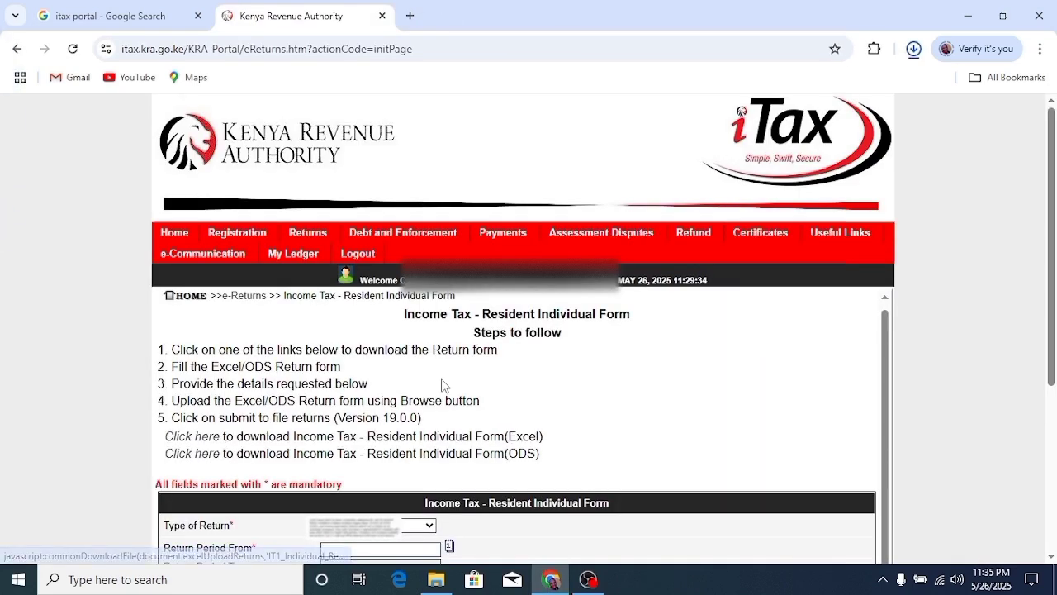
scroll(636, 319, "down", 1)
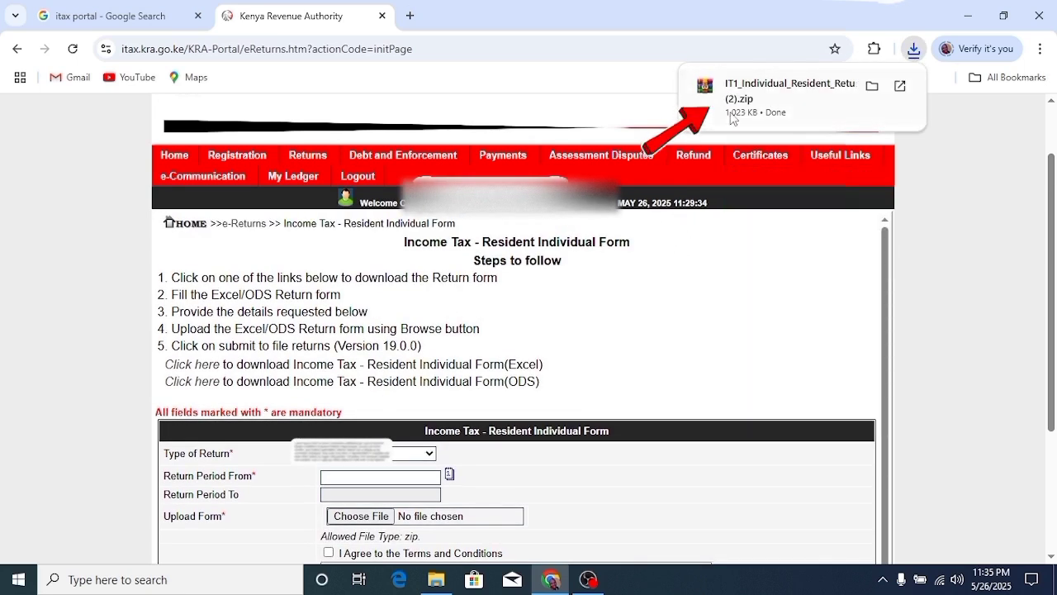
mouse_move(708, 101)
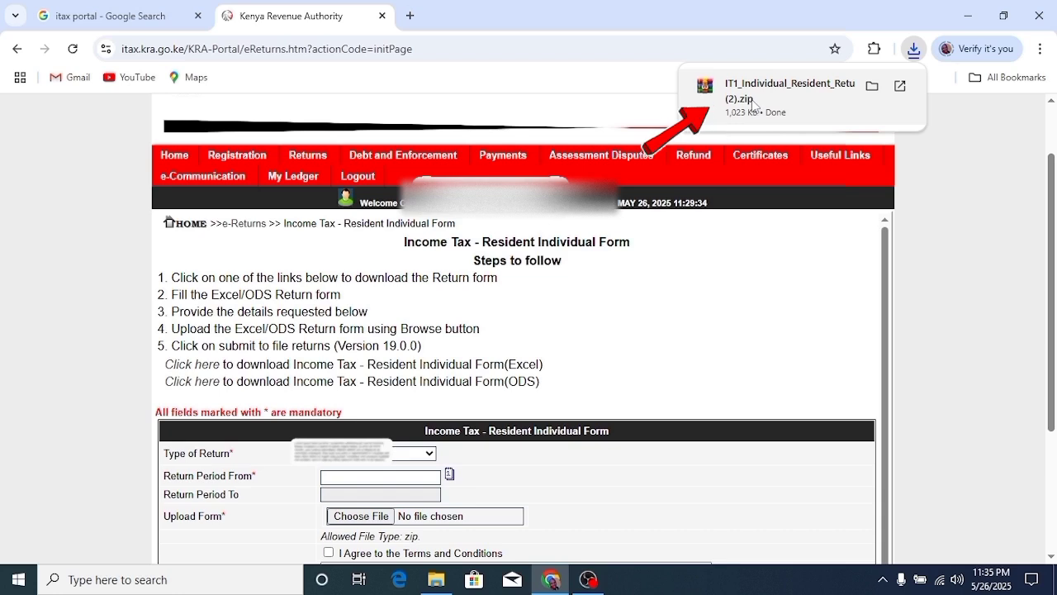
- Extract the downloaded zip into Downloads, replacing existing files, and open IT1_Individual_Resident_Return_XLS
left_click(871, 95)
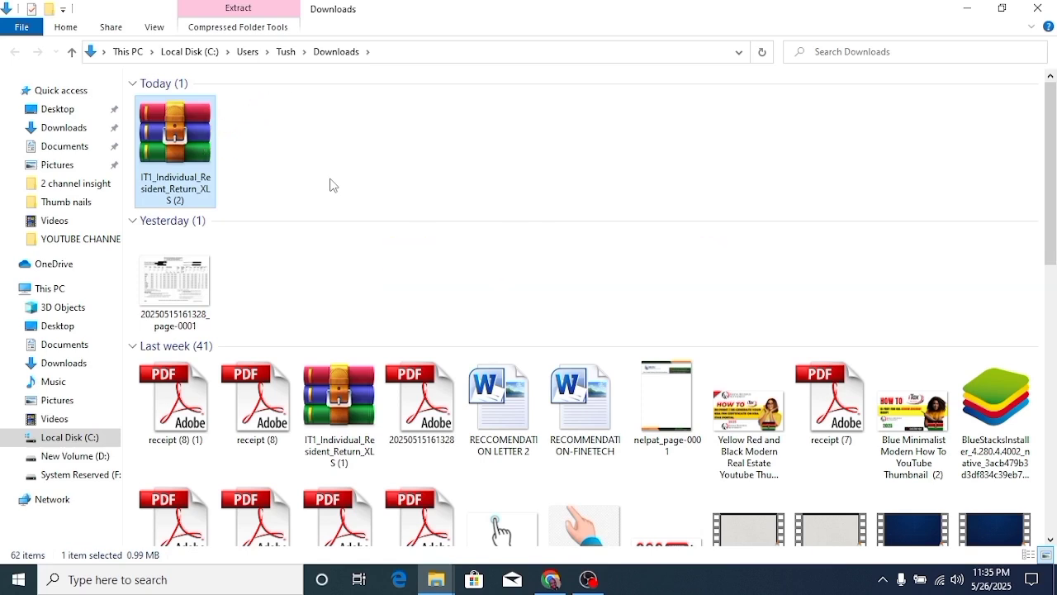
right_click(193, 165)
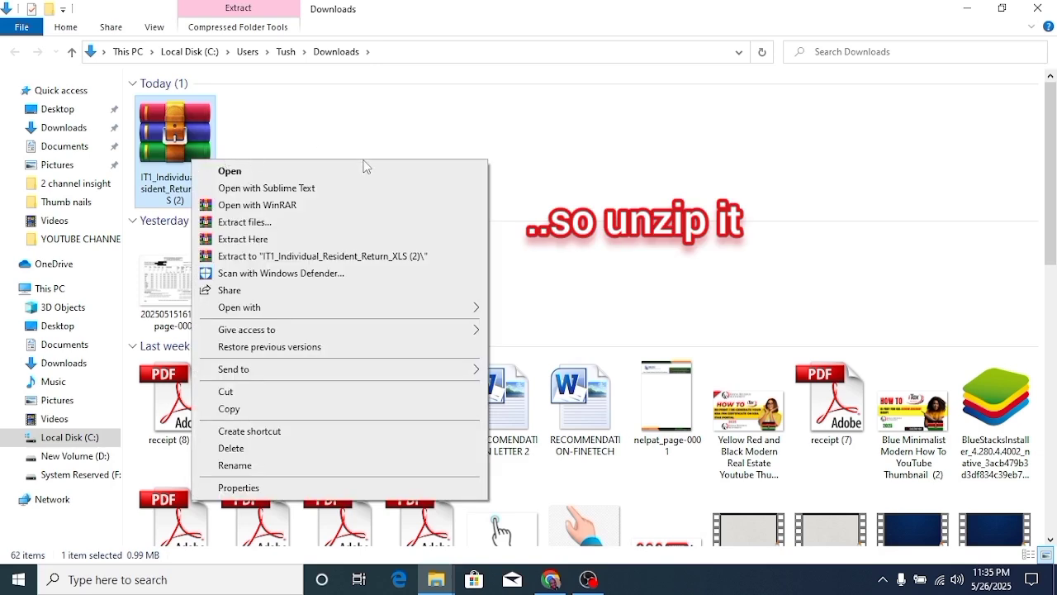
left_click(283, 242)
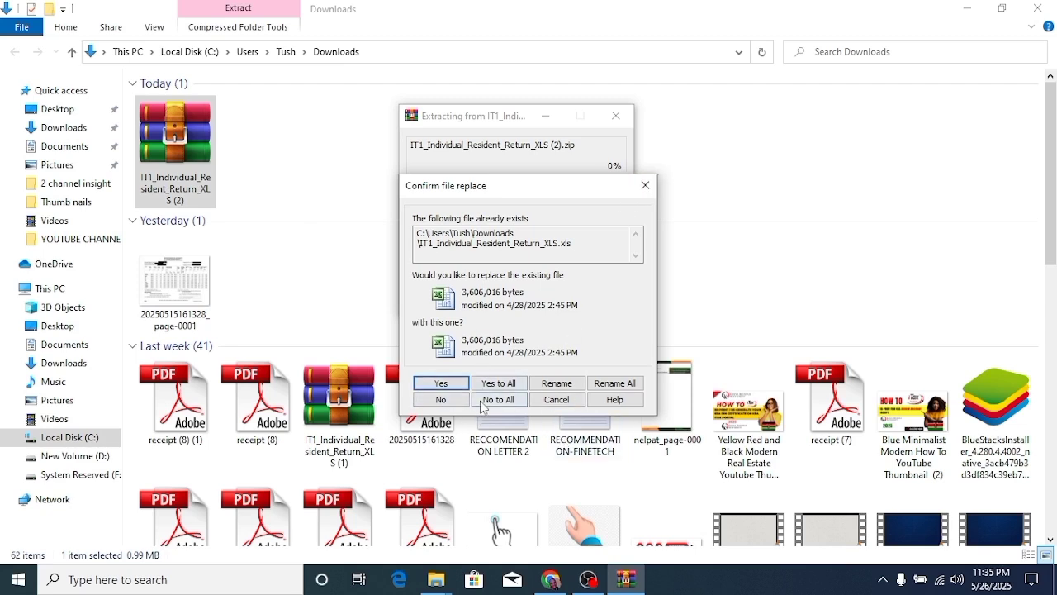
left_click(498, 384)
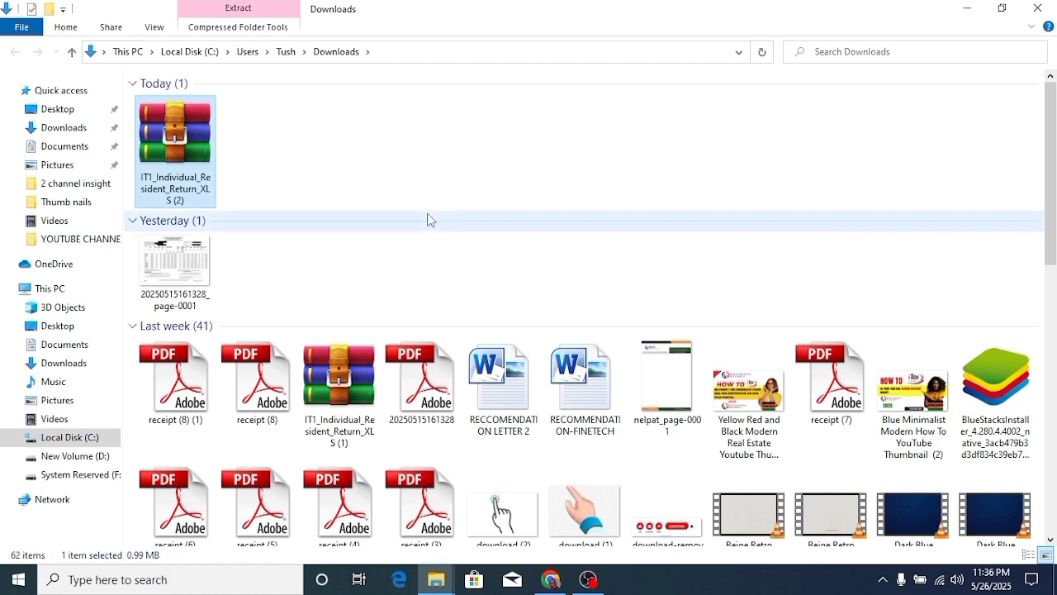
scroll(428, 219, "down", 15)
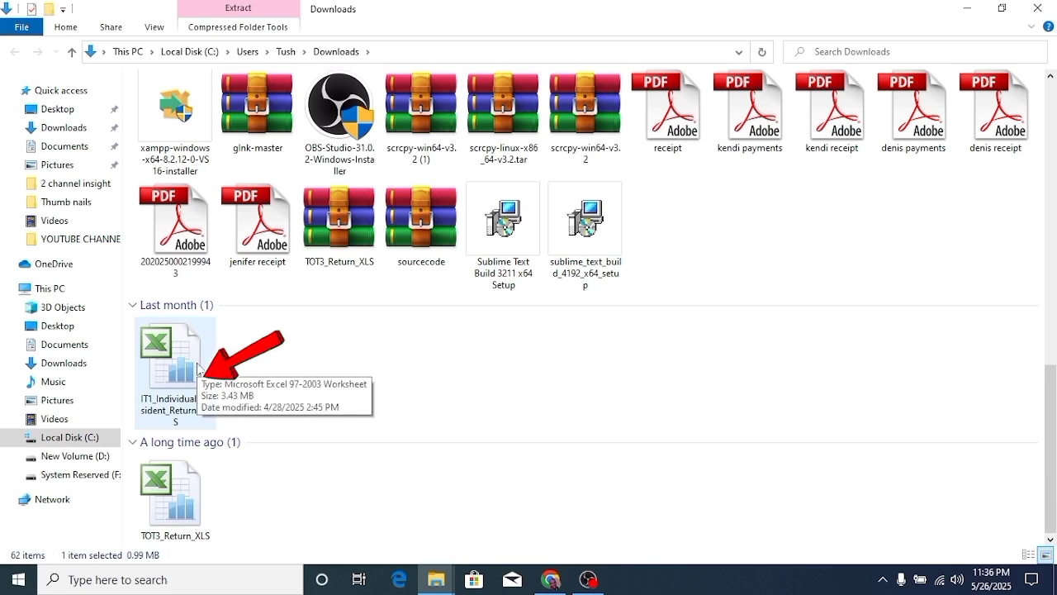
double_click(184, 355)
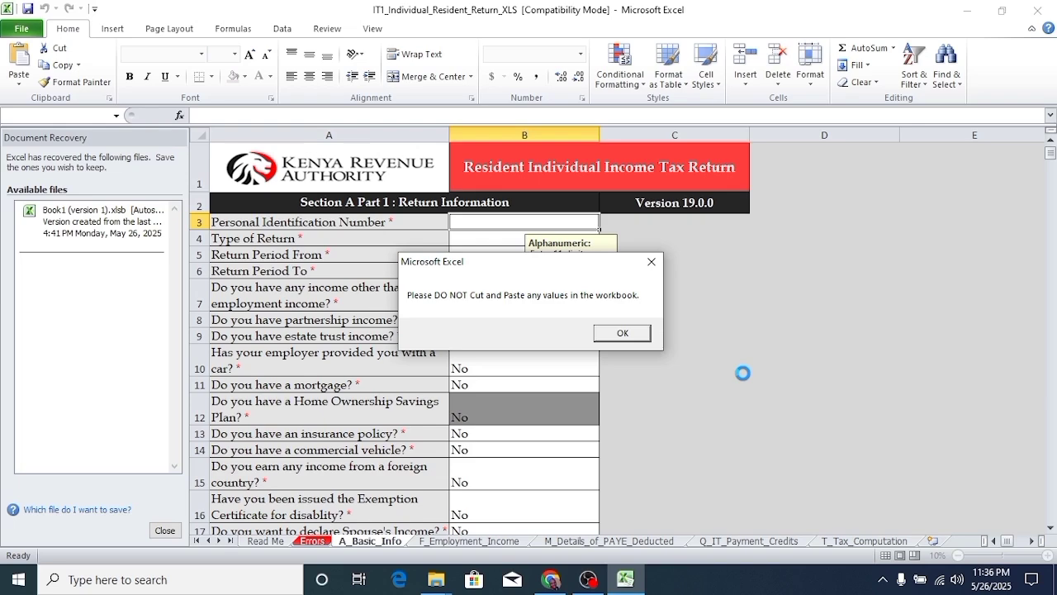
- Dismiss the cut-and-paste warning and discard the Document Recovery files
left_click(636, 336)
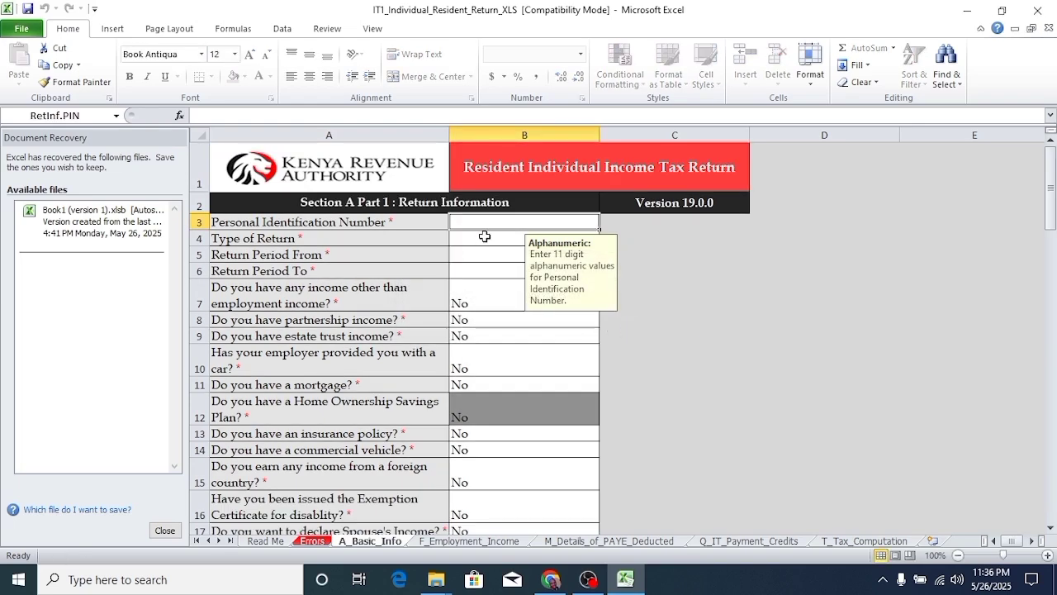
left_click(167, 532)
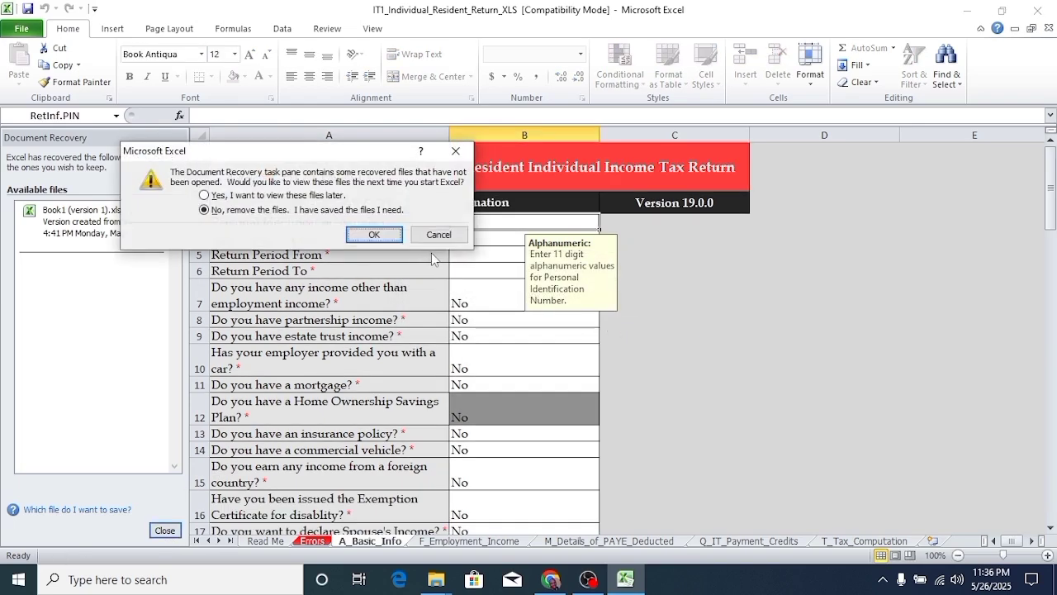
left_click(374, 235)
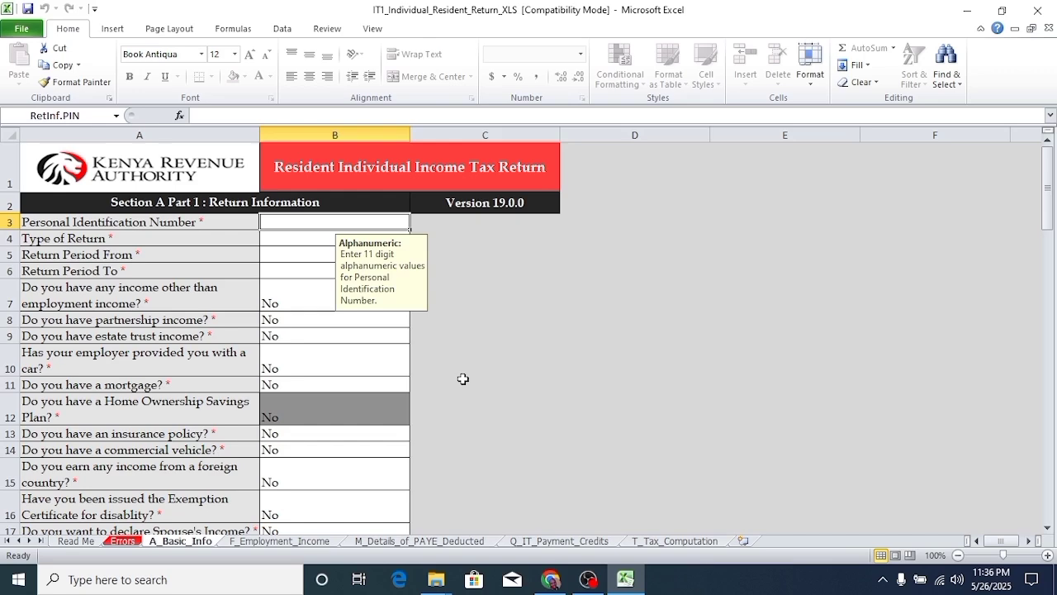
left_click(436, 579)
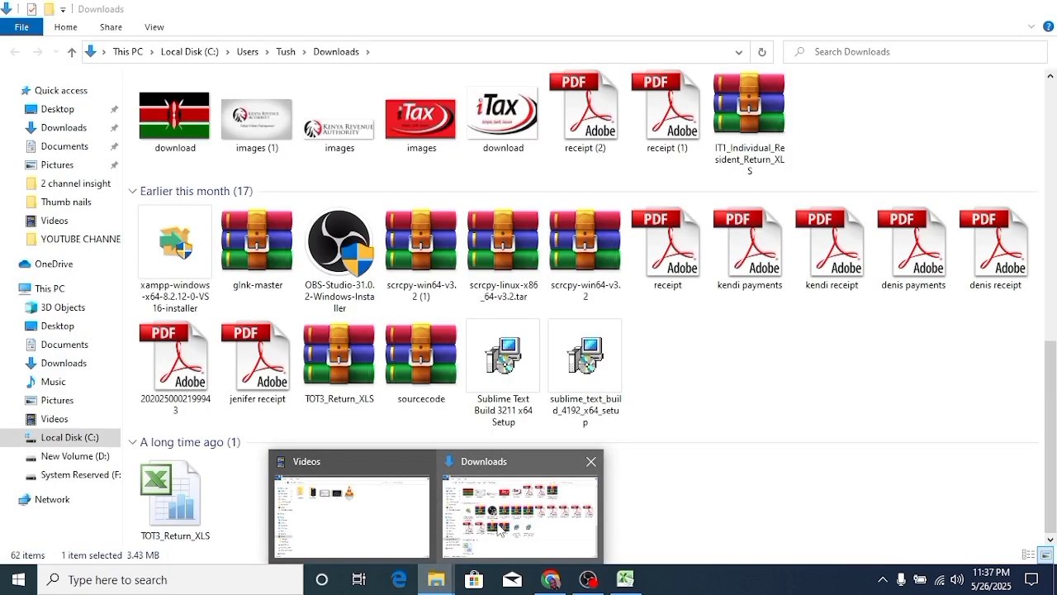
left_click(500, 529)
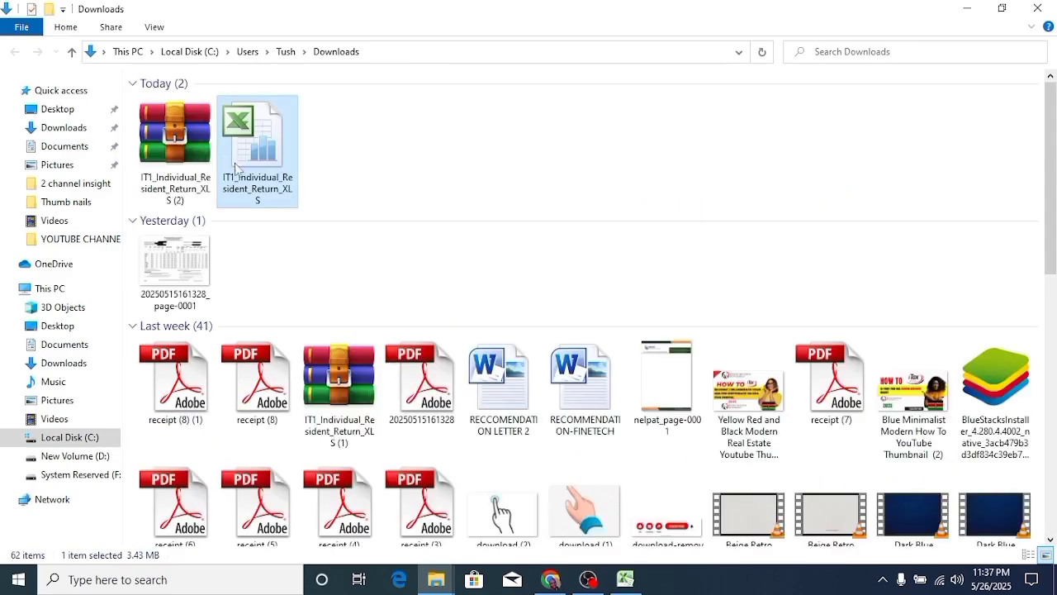
double_click(182, 279)
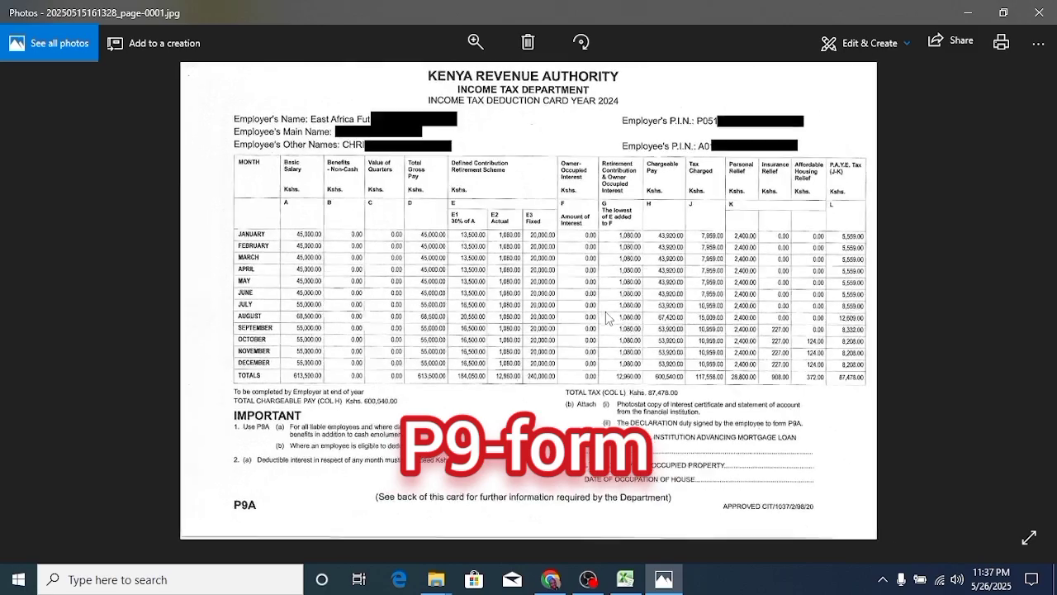
scroll(608, 318, "up", 4)
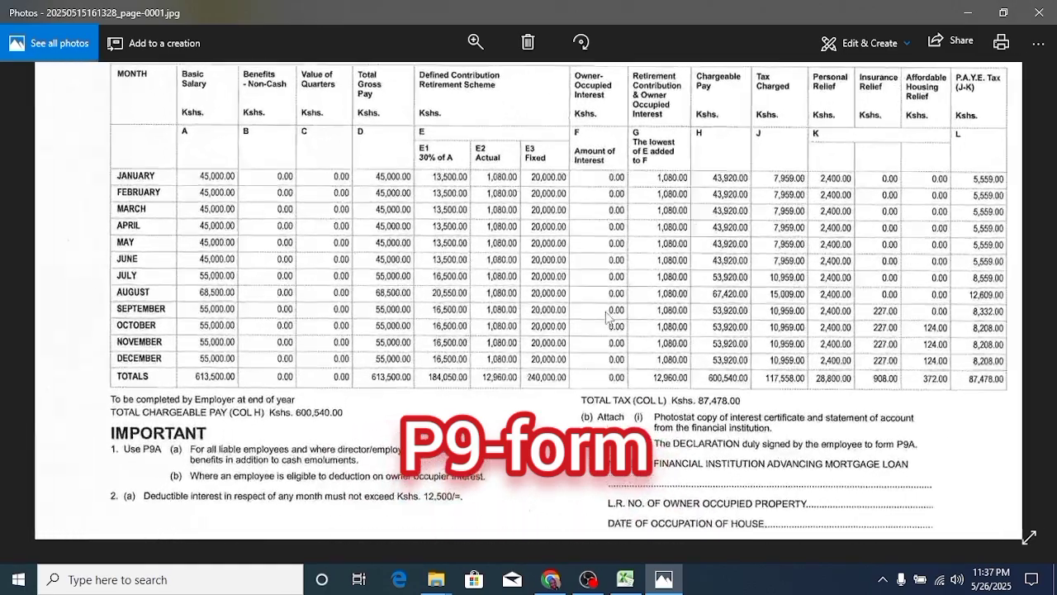
left_click_drag(566, 244, 554, 411)
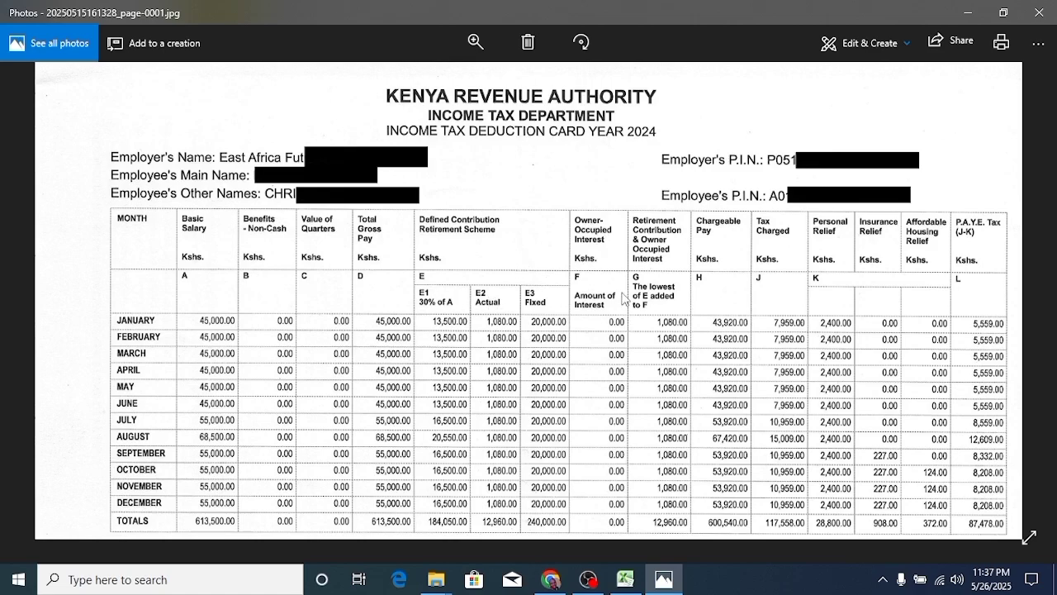
scroll(625, 297, "down", 2)
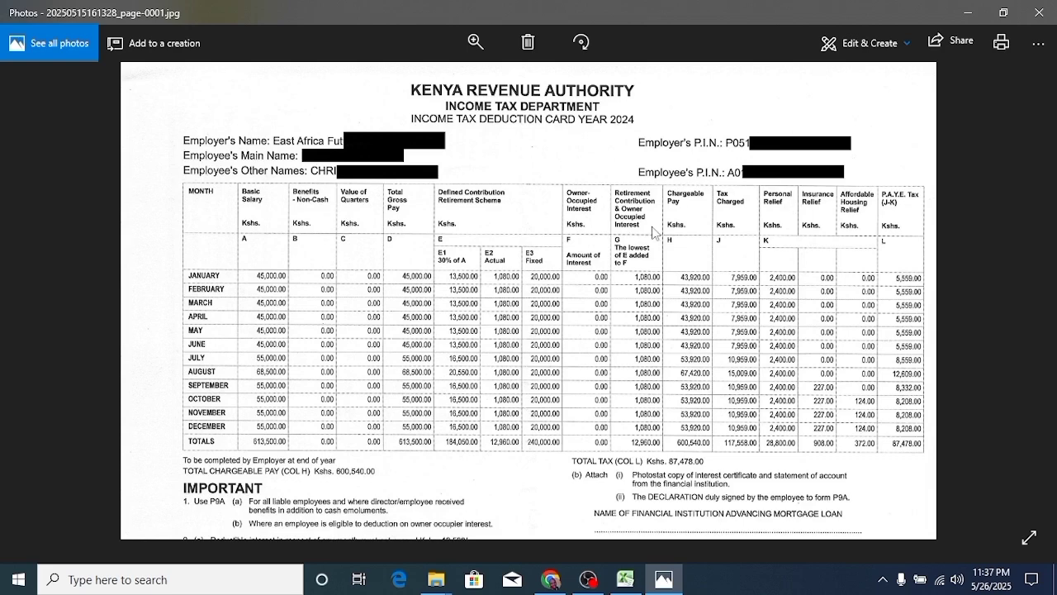
left_click(625, 579)
- Type the taxpayer's PIN into B3 and pick Original from the B4 Type of Return dropdown
left_click(292, 223)
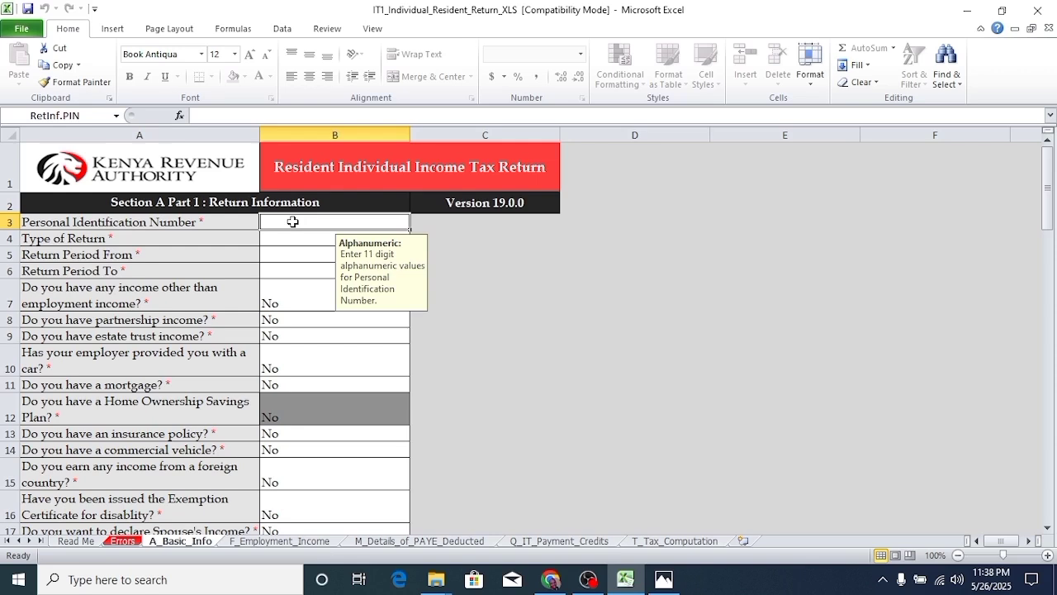
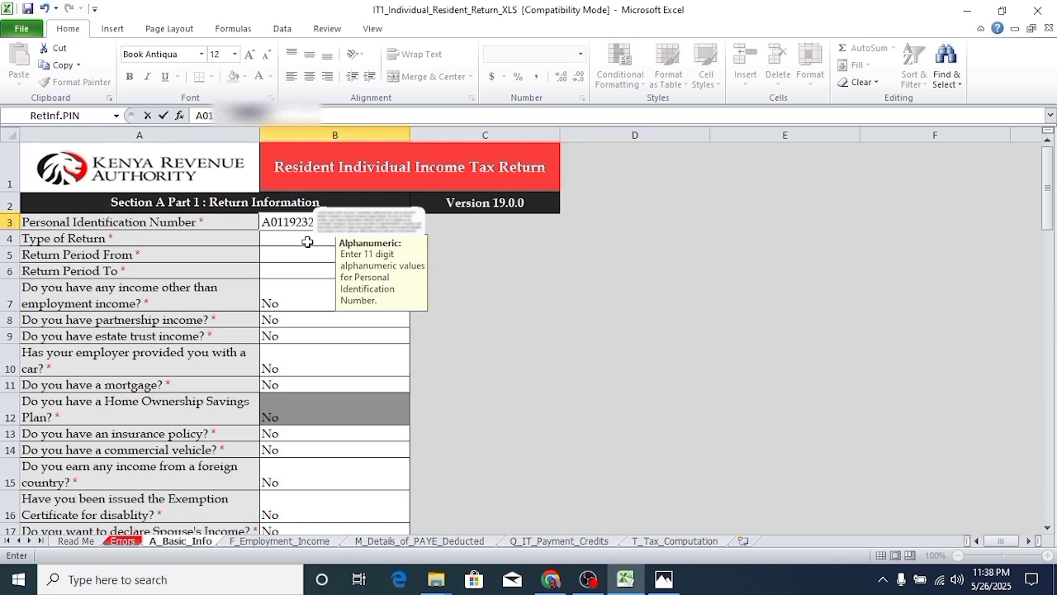
left_click(308, 241)
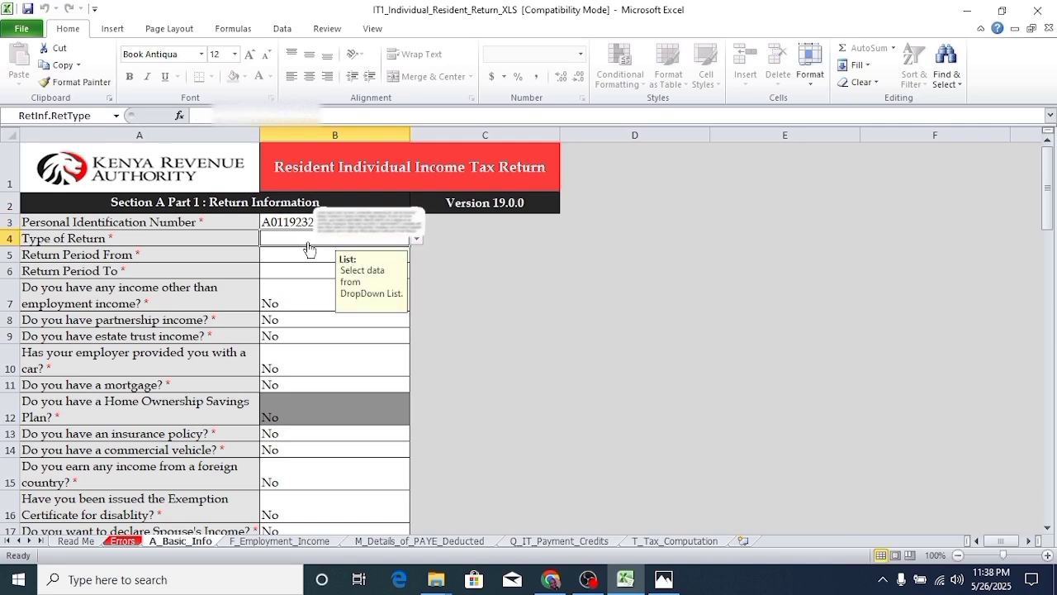
left_click(414, 241)
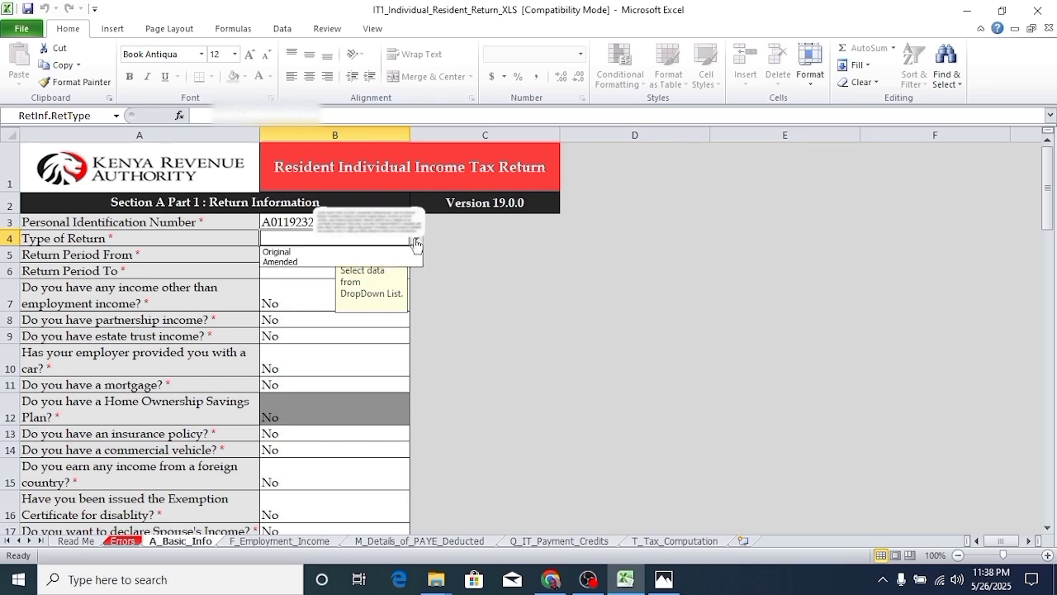
left_click(311, 253)
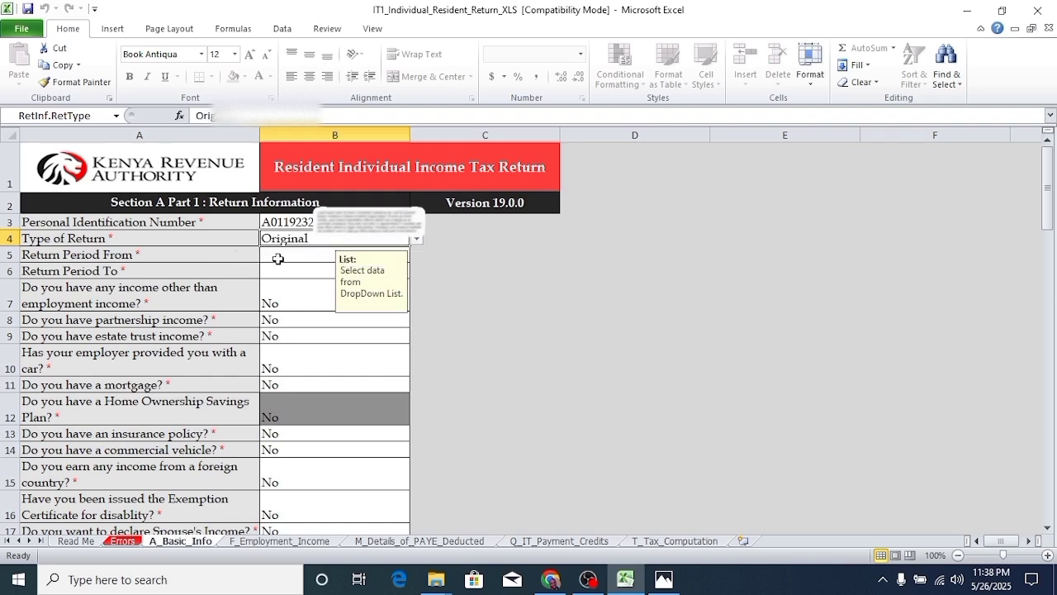
left_click(279, 259)
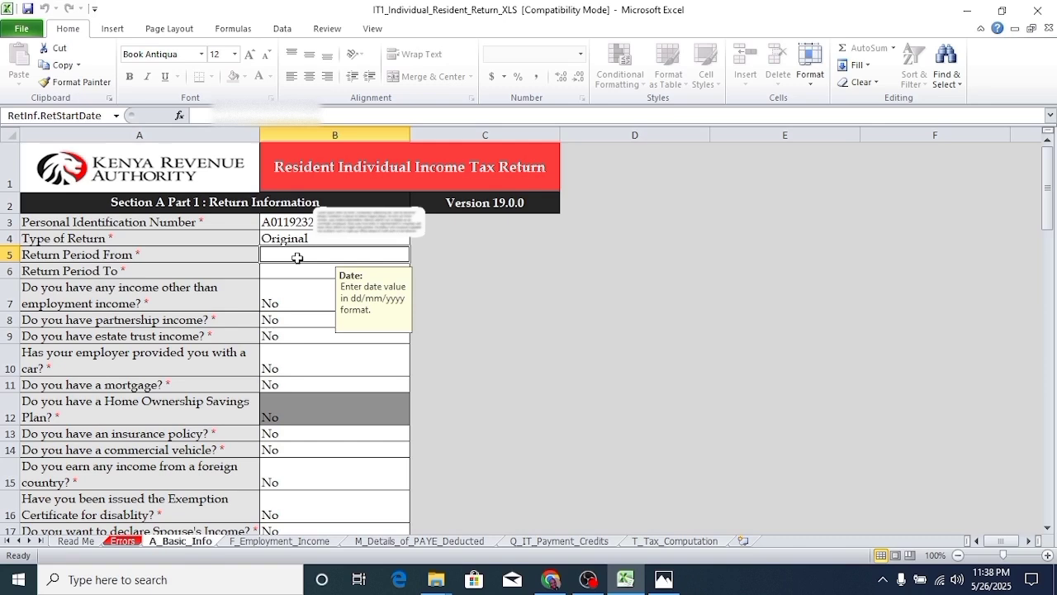
- Set Return Period From to 01/01/2024 and Return Period To to 31/12/2024
type("1/01/20")
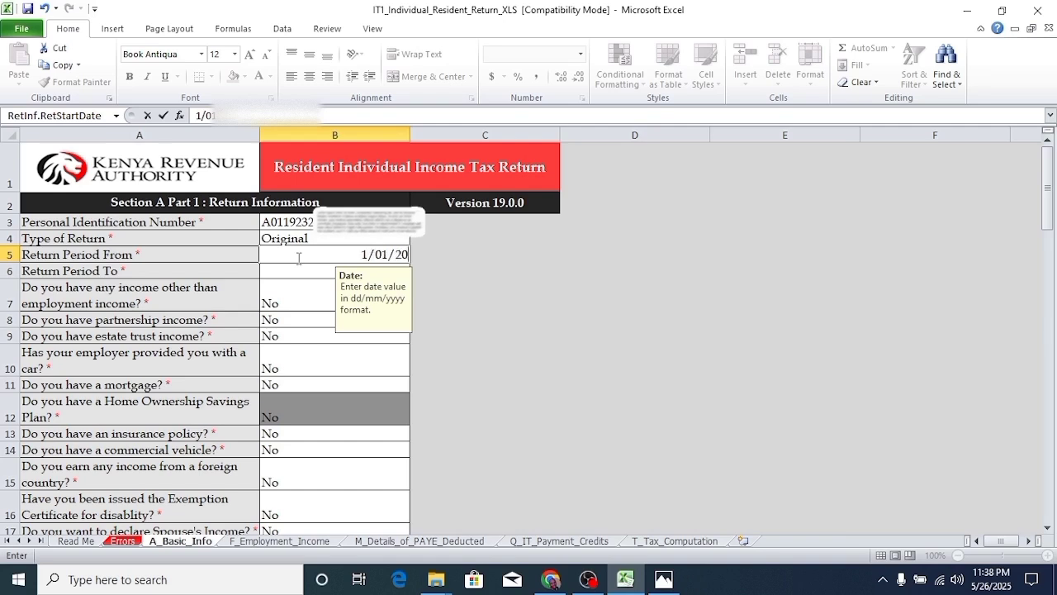
type("24")
key("Return")
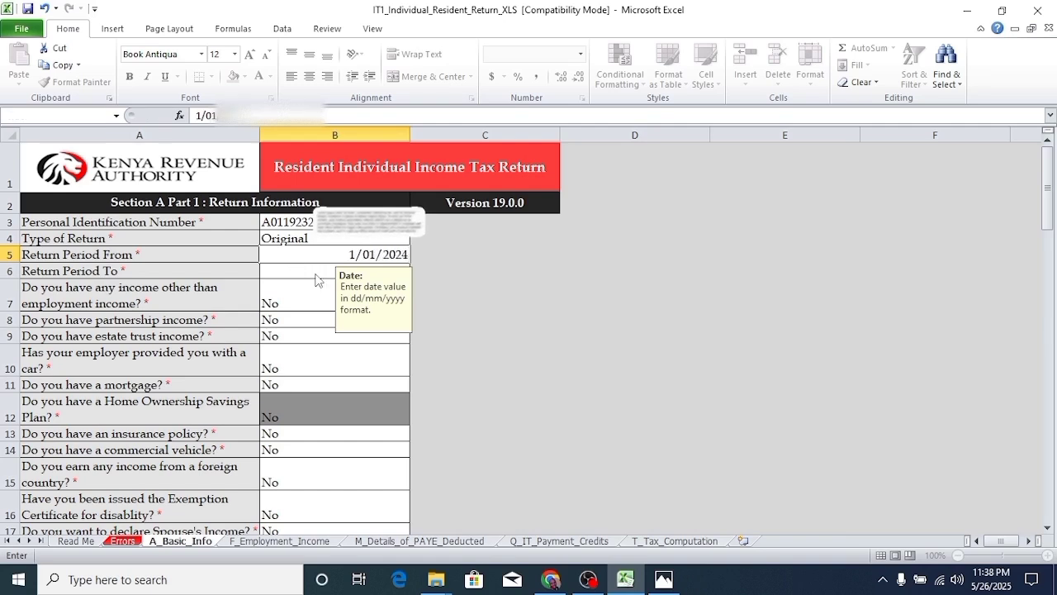
left_click(636, 266)
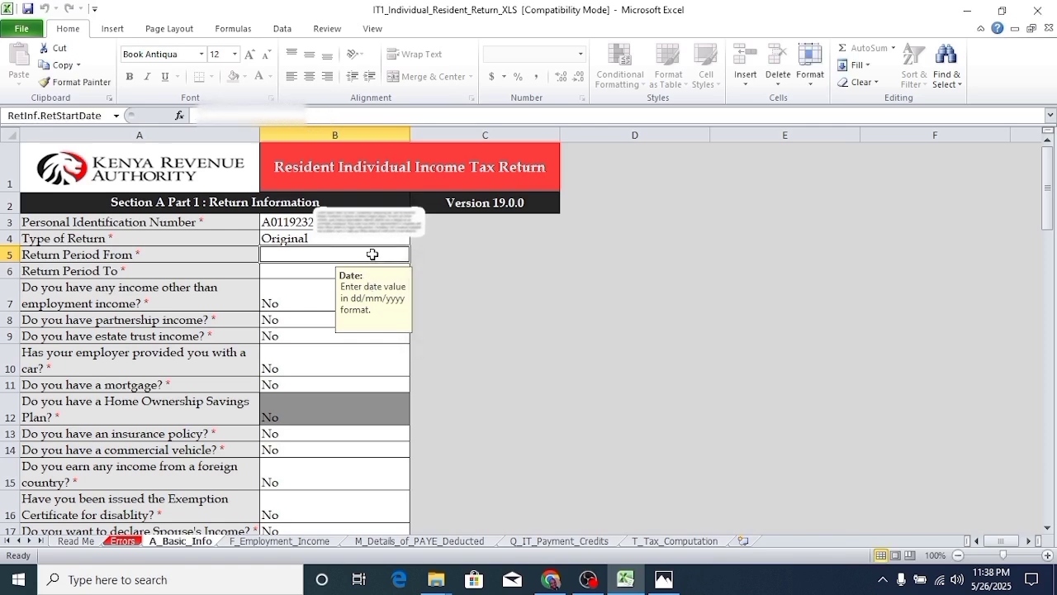
type("01")
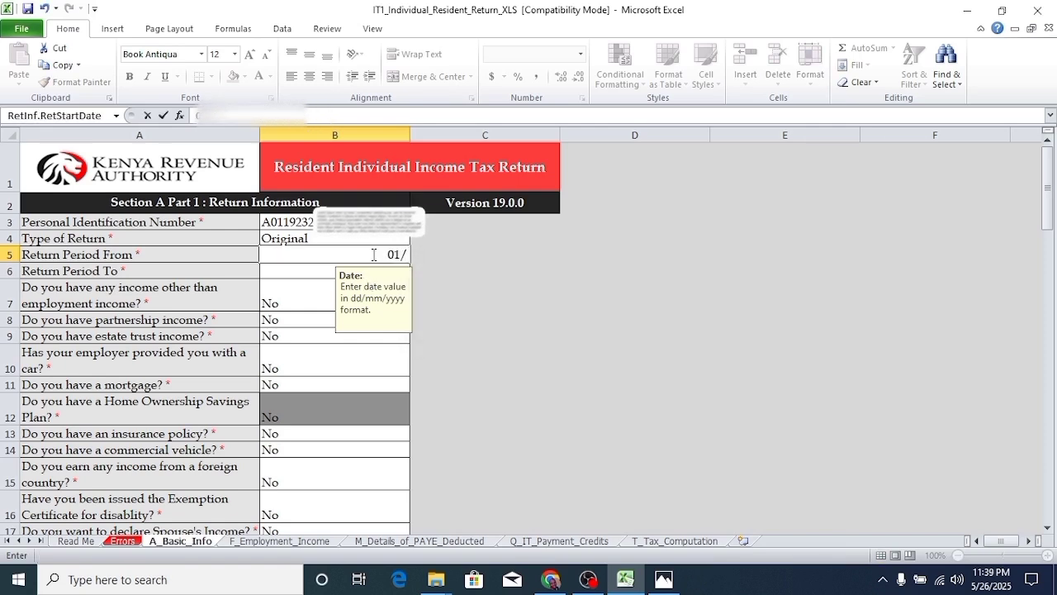
type("/01/2024")
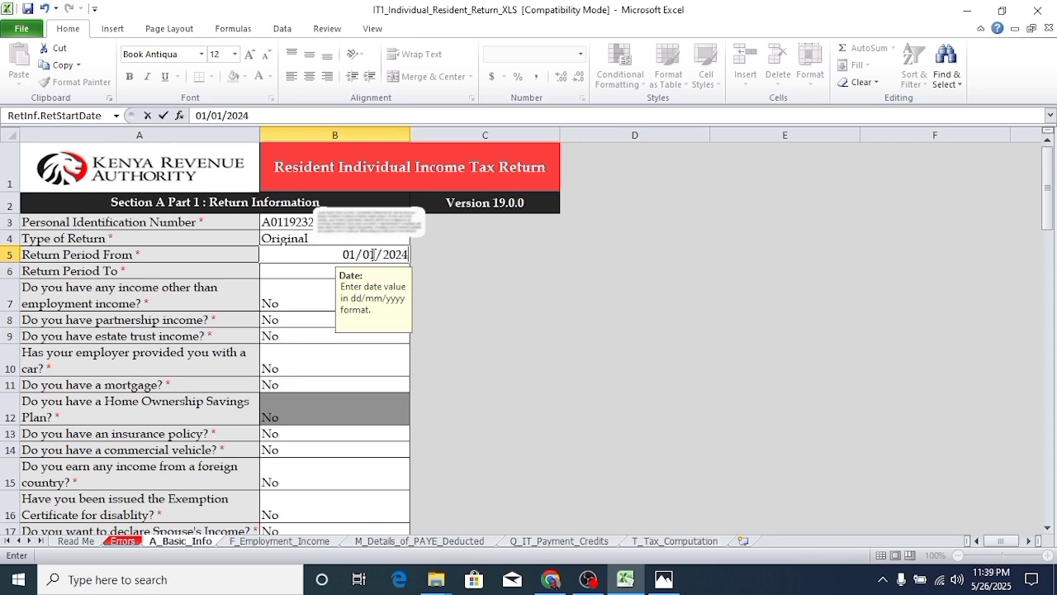
left_click(305, 272)
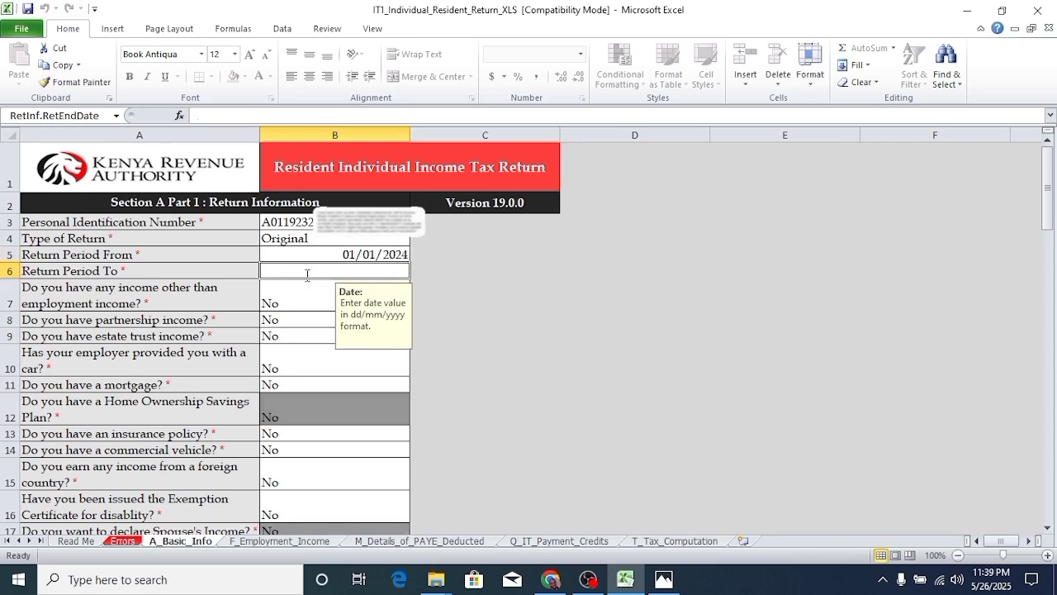
type("31/12")
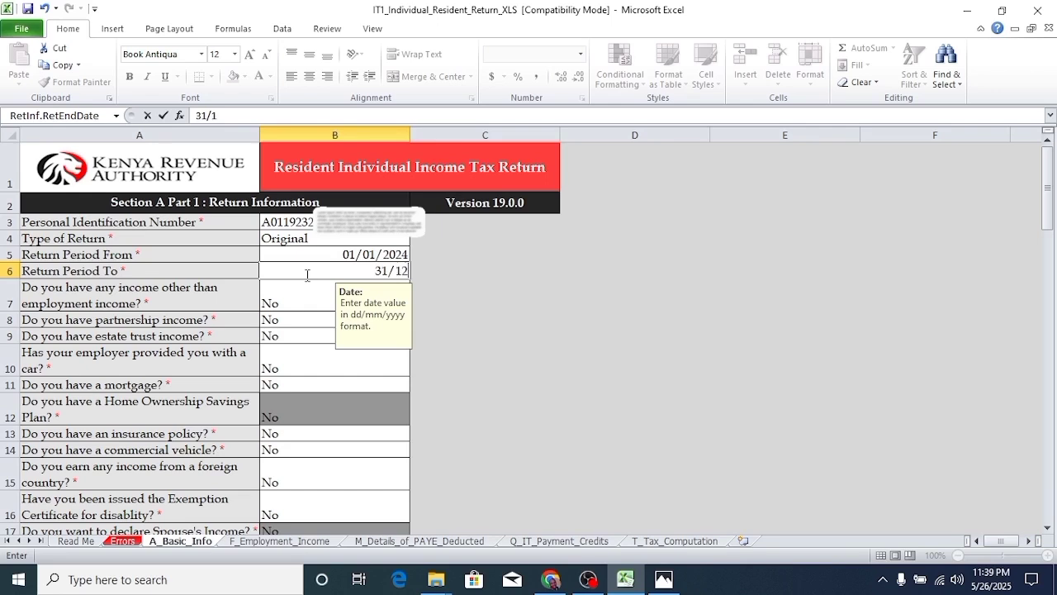
type("/2024")
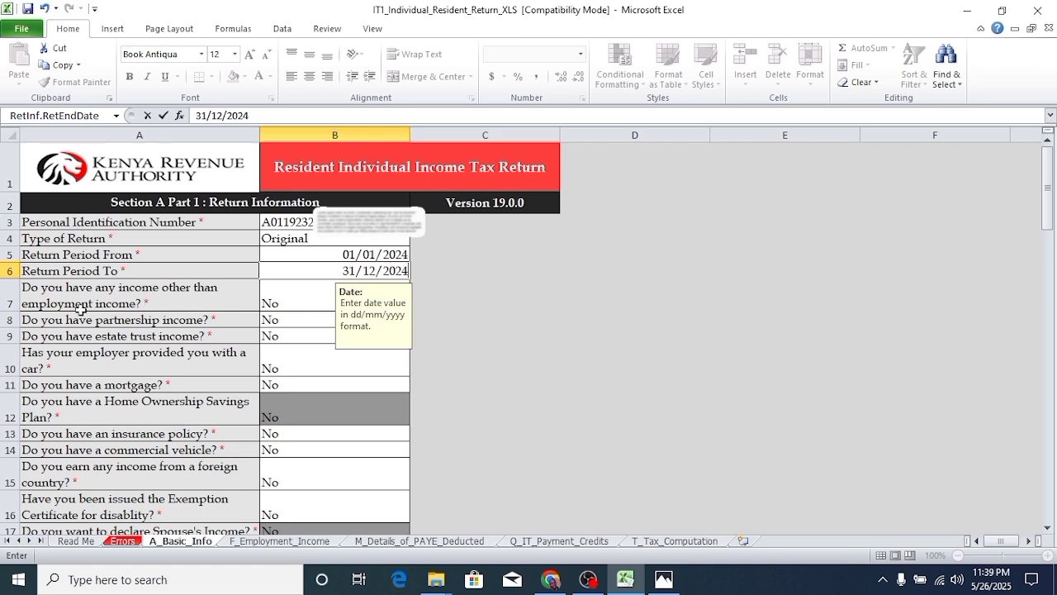
left_click(293, 303)
key("Up")
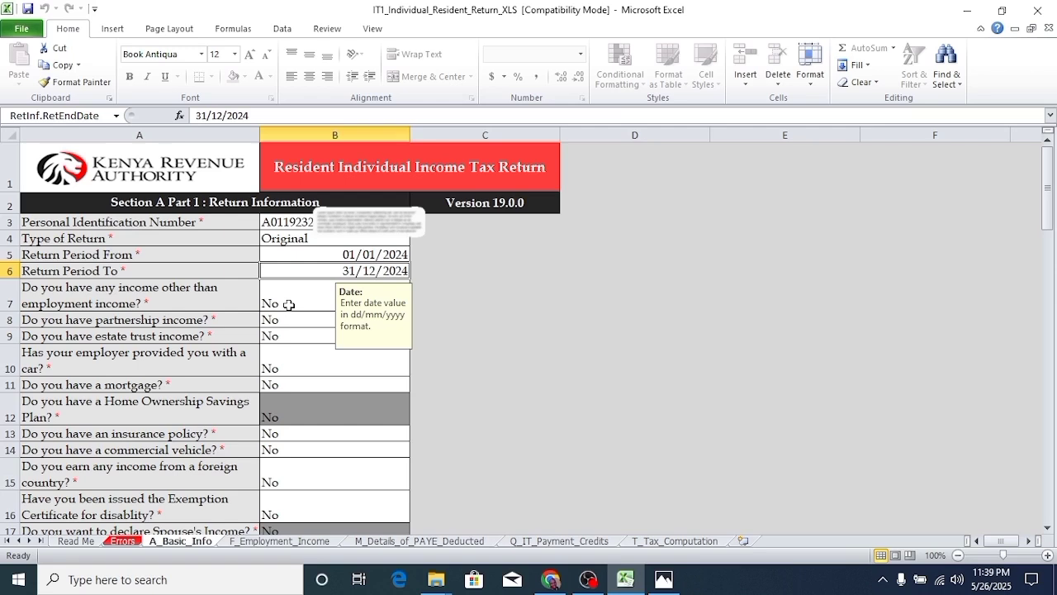
- Leave the other-income question answered No and scroll to the bottom of the sheet
left_click(288, 307)
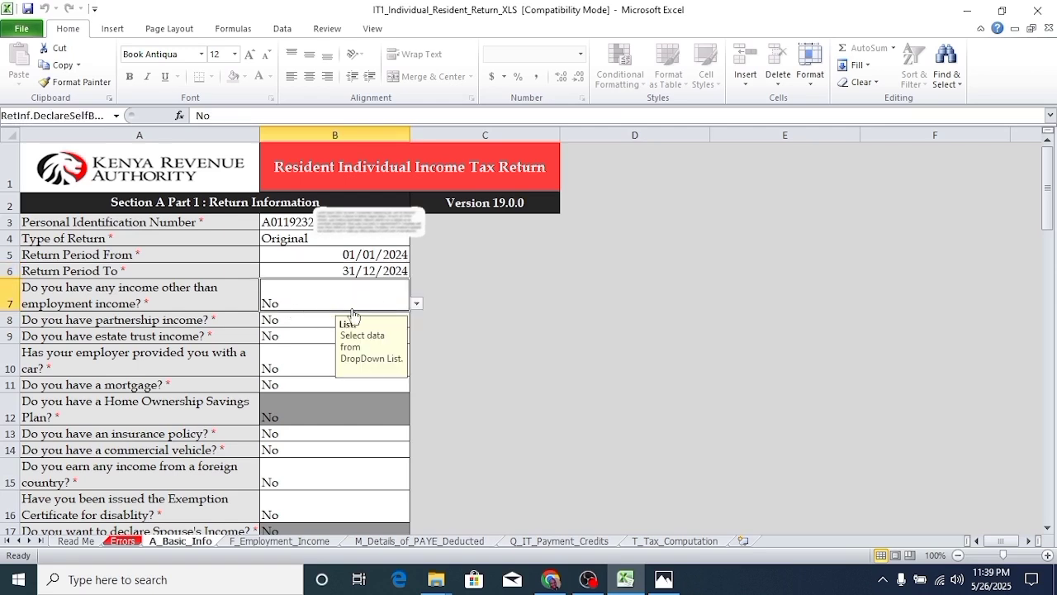
left_click(417, 303)
left_click(312, 318)
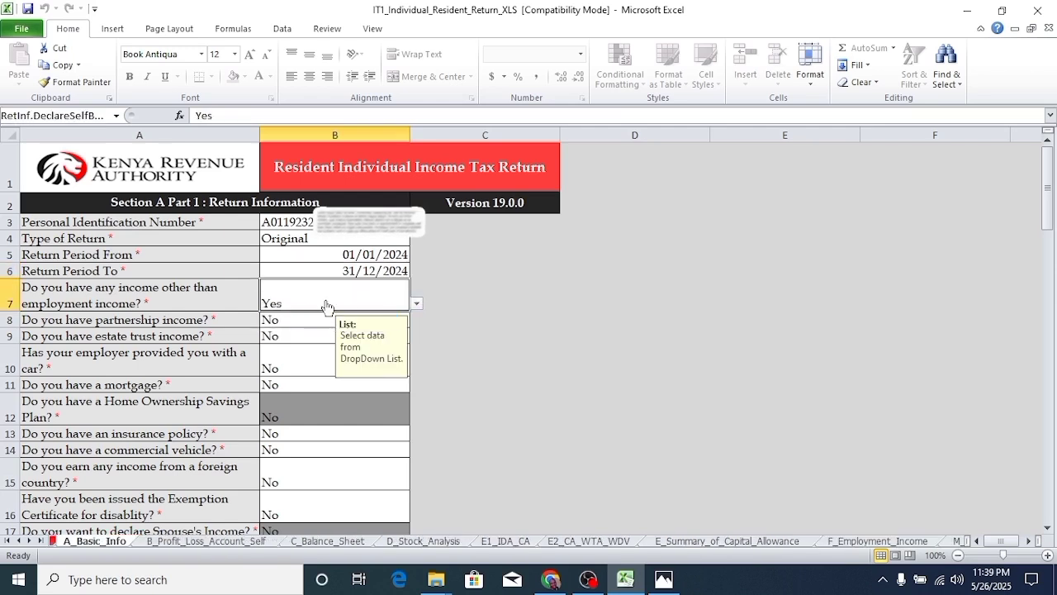
key("alt+Down")
left_click(304, 323)
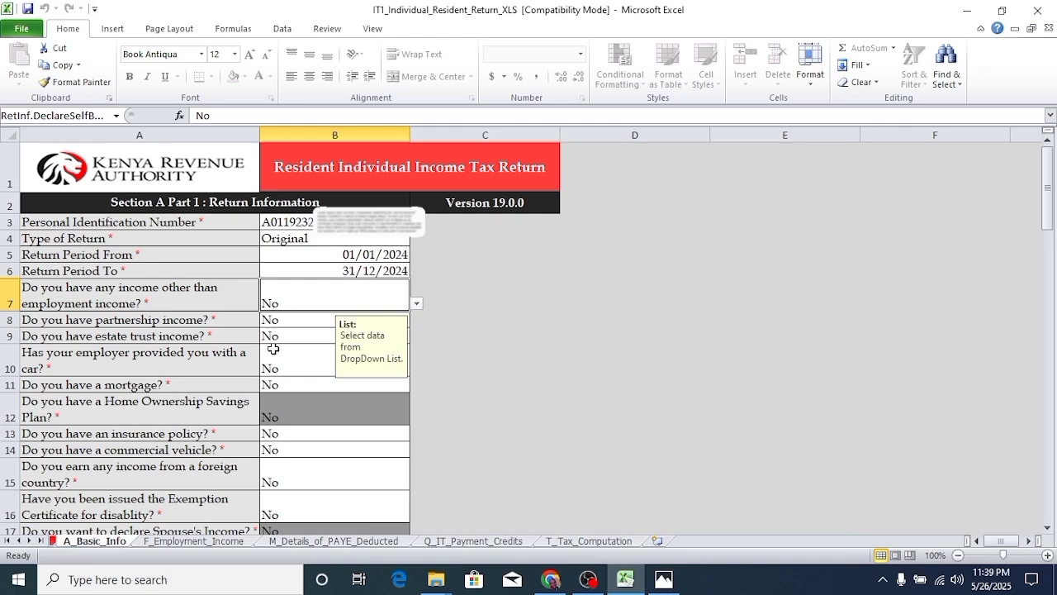
scroll(272, 349, "down", 18)
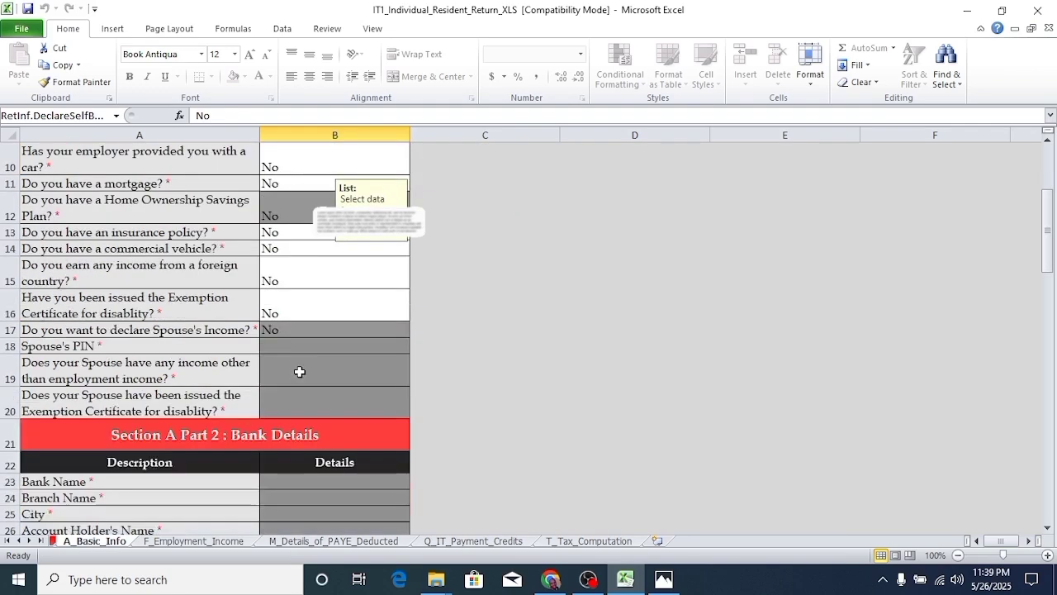
scroll(311, 373, "down", 5)
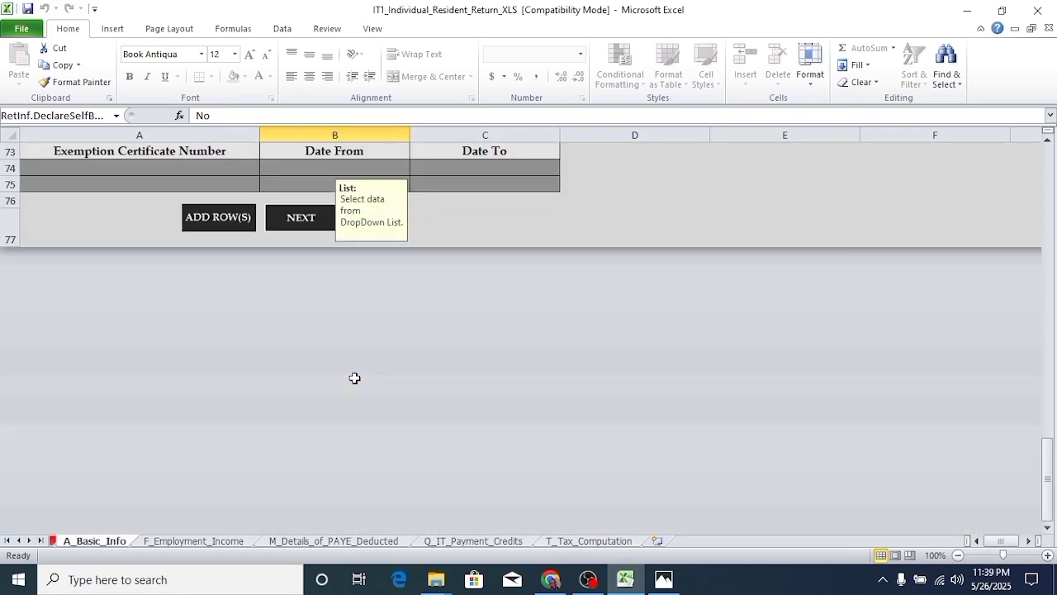
- Go to the F_Employment_Income sheet and locate the employer details on the P9 card photo
left_click(312, 231)
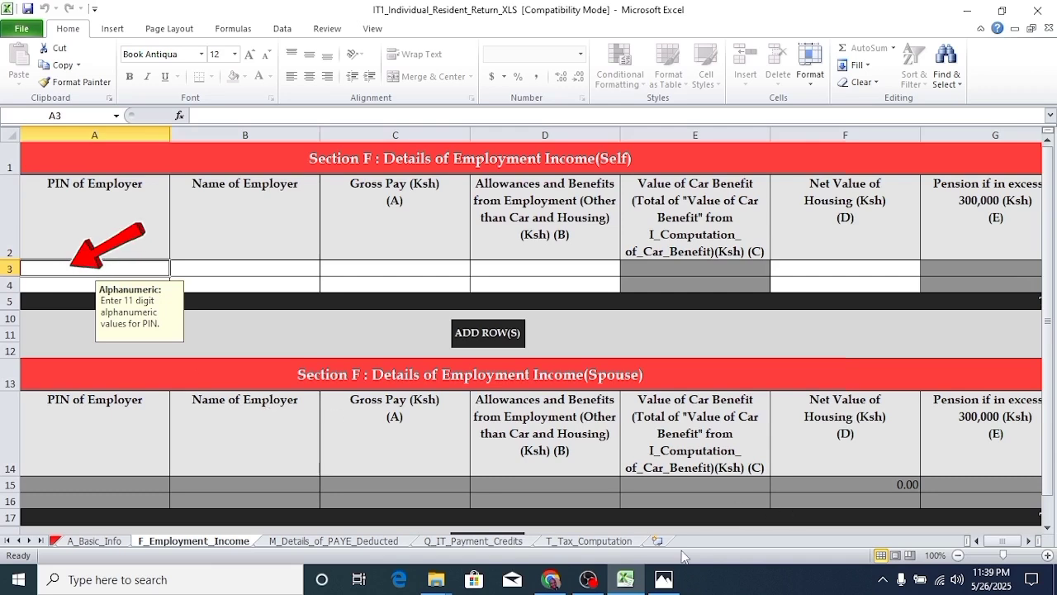
left_click(664, 579)
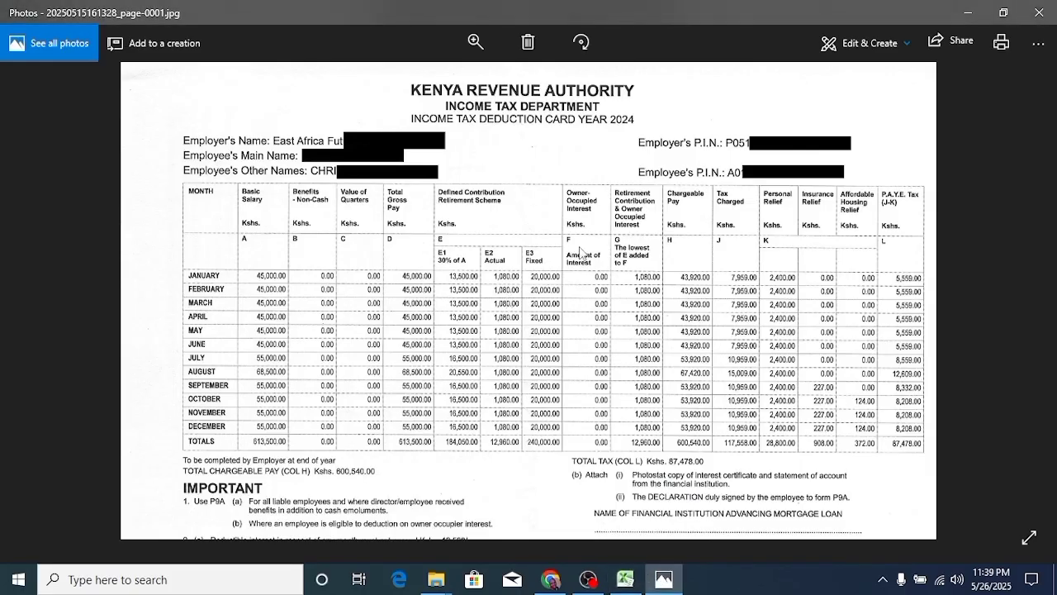
scroll(555, 313, "up", 1)
scroll(556, 313, "up", 1)
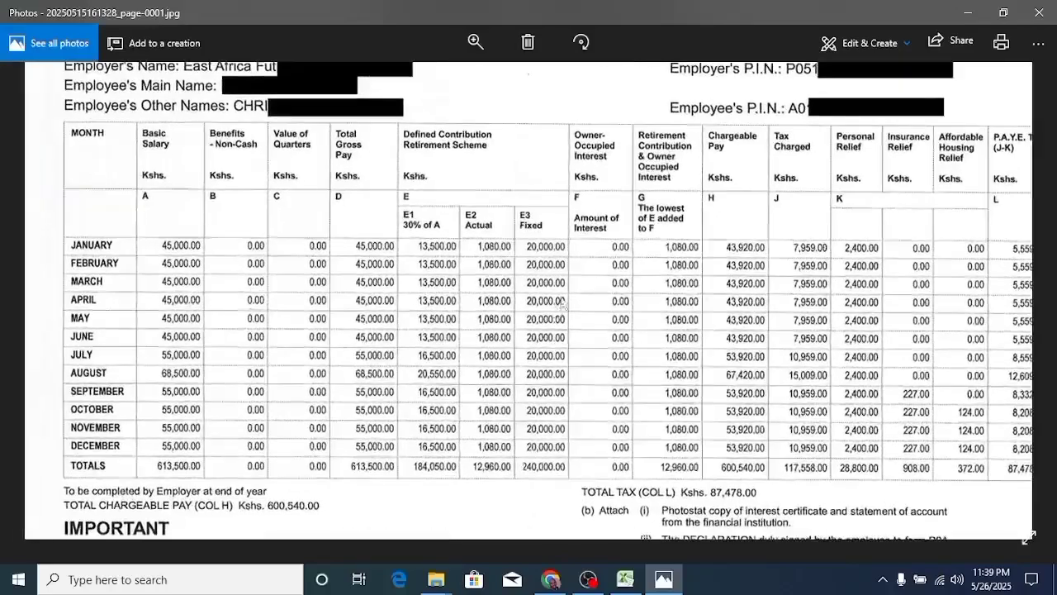
left_click_drag(723, 223, 709, 337)
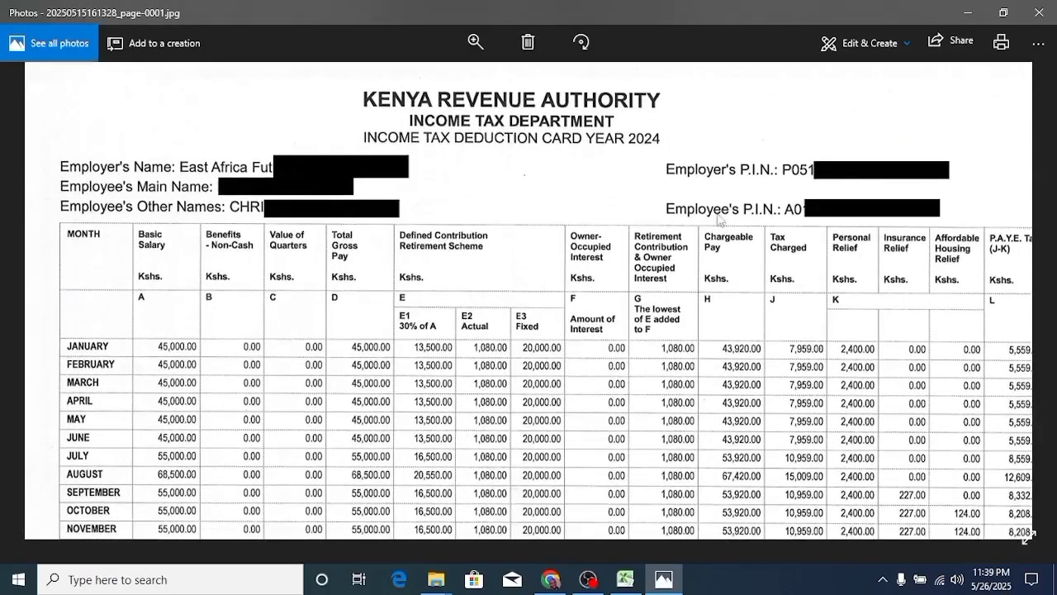
- Enter the employer's PIN in cell A3 of Section F
left_click(969, 16)
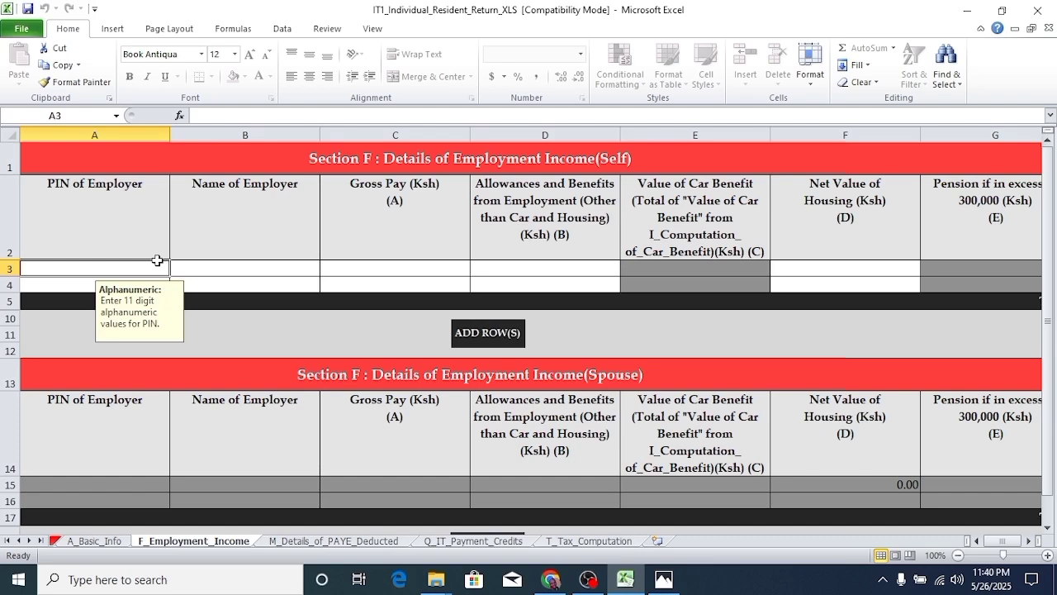
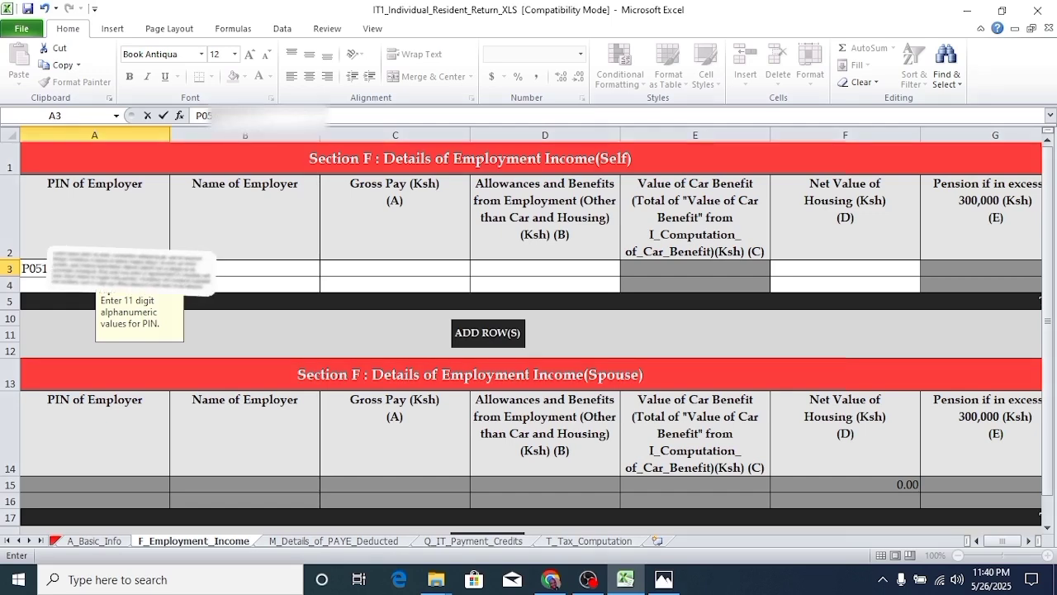
left_click(270, 269)
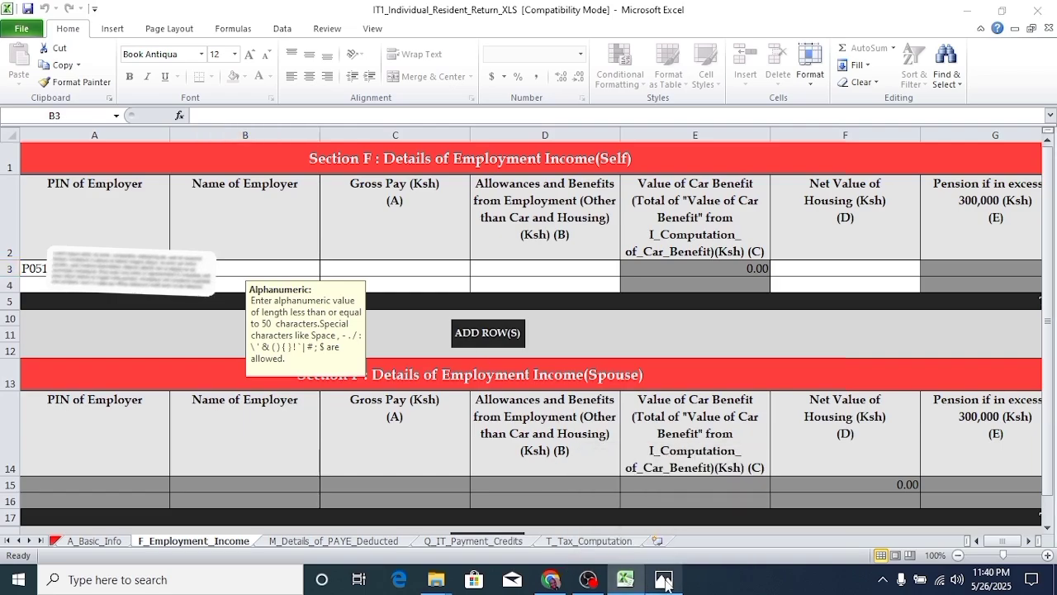
- Read the employer name from the P9 card and enter 'EAST AFRICA FUTURE' in B3
left_click(663, 579)
scroll(533, 289, "up", 2)
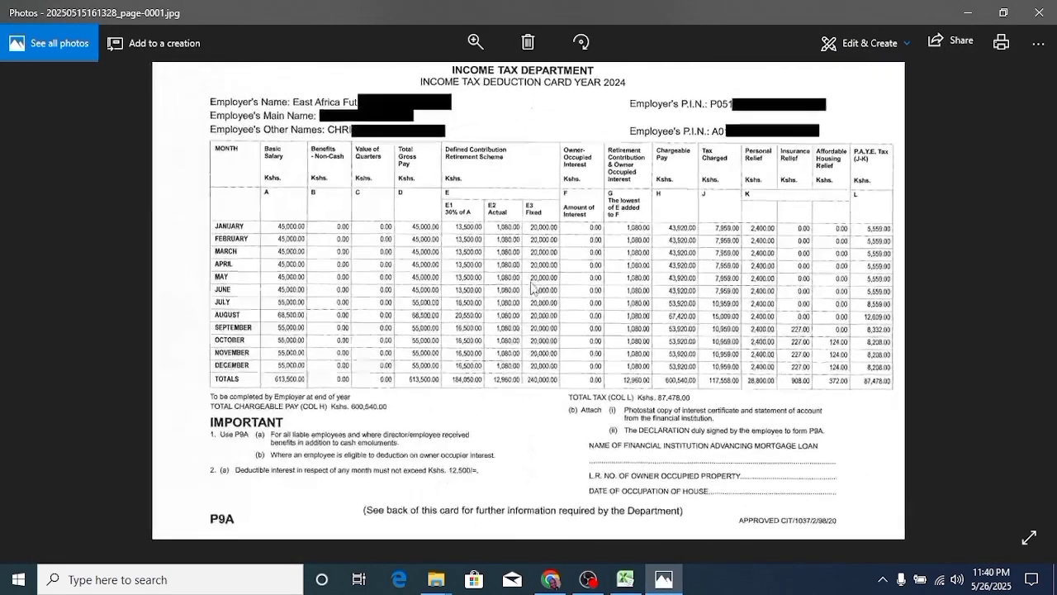
scroll(533, 285, "up", 2)
left_click_drag(536, 236, 540, 405)
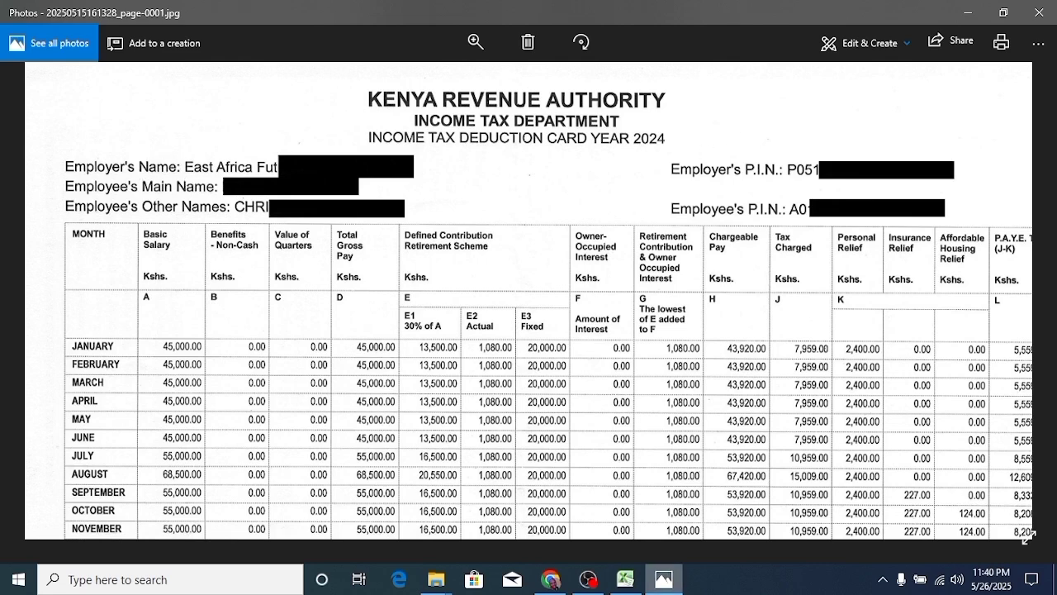
left_click(625, 581)
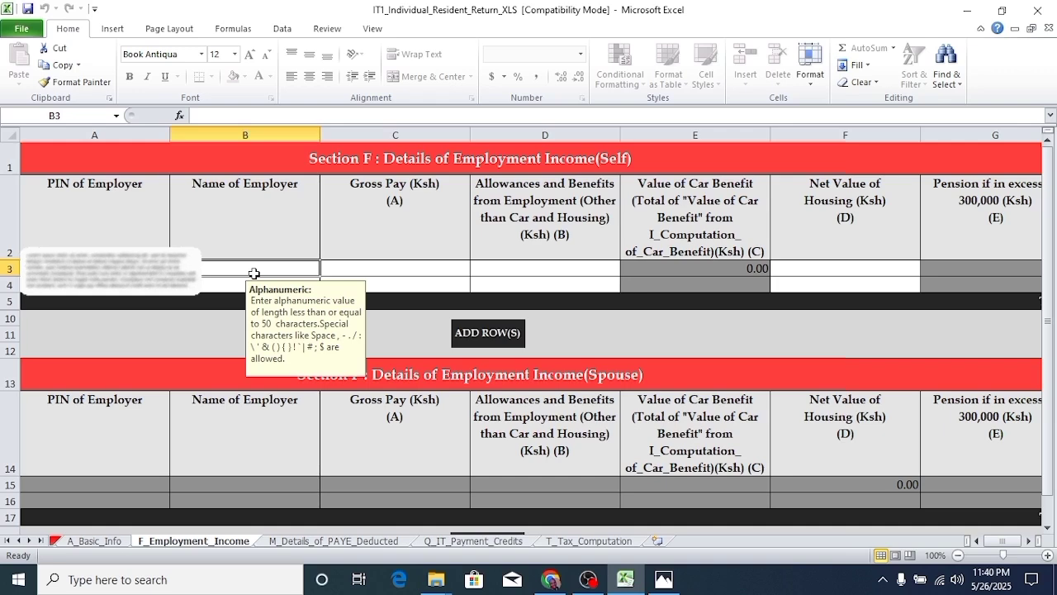
left_click(663, 581)
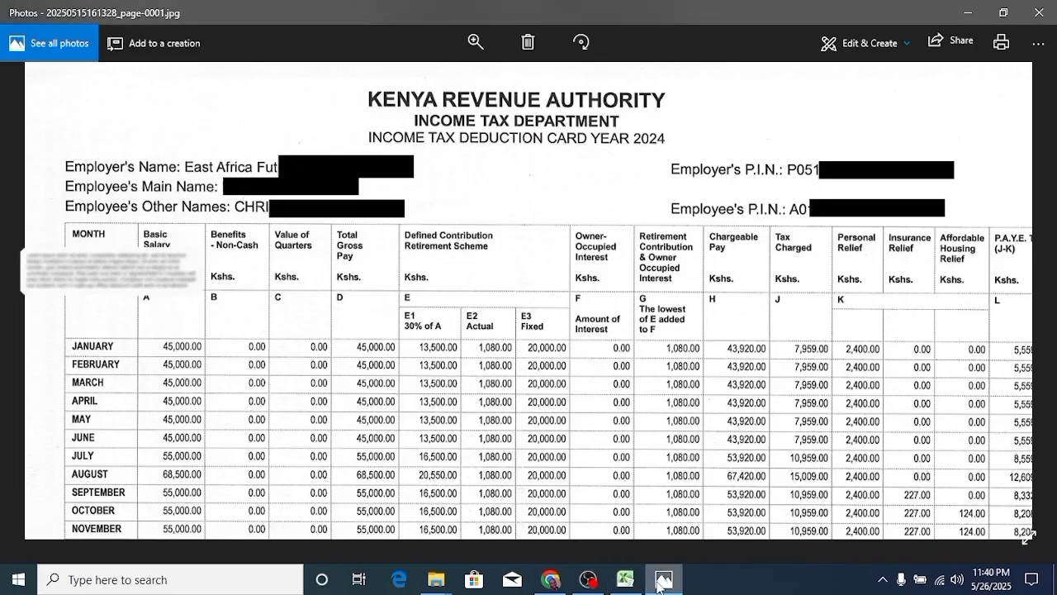
left_click(551, 580)
left_click(630, 581)
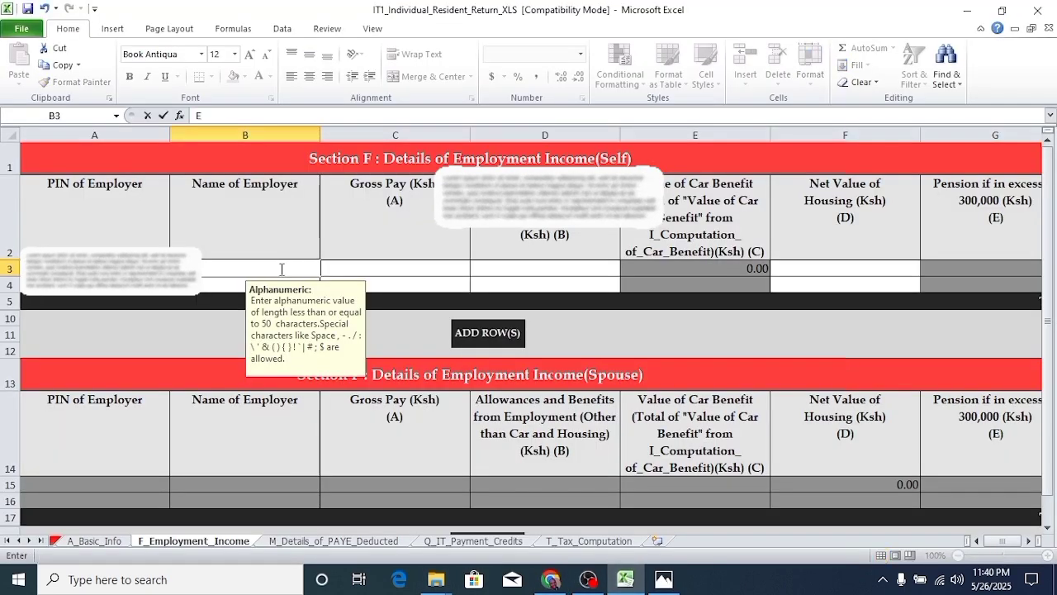
type("EAST AFRI")
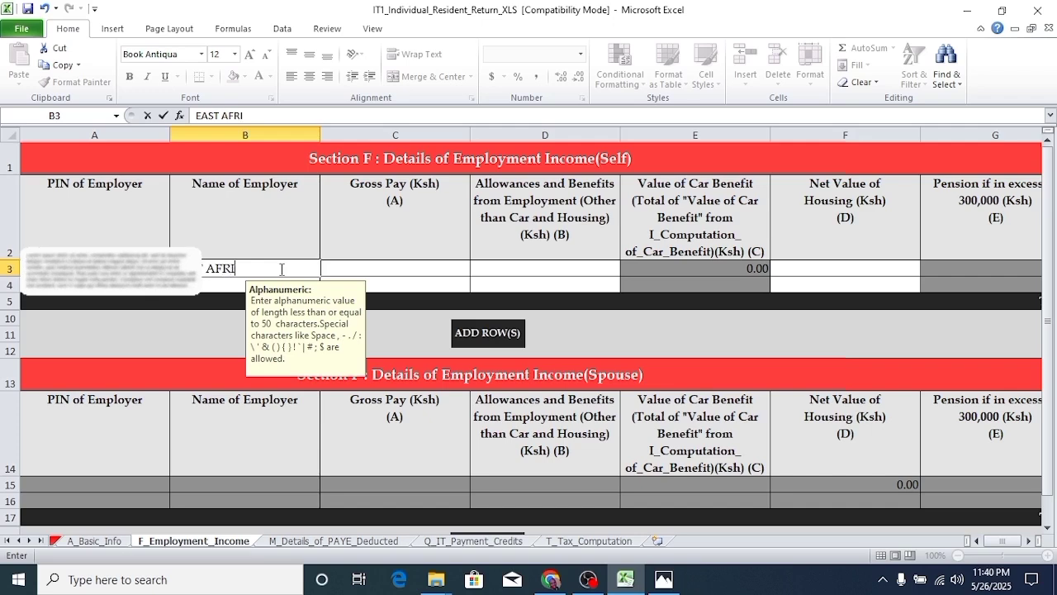
type("CA FUTU")
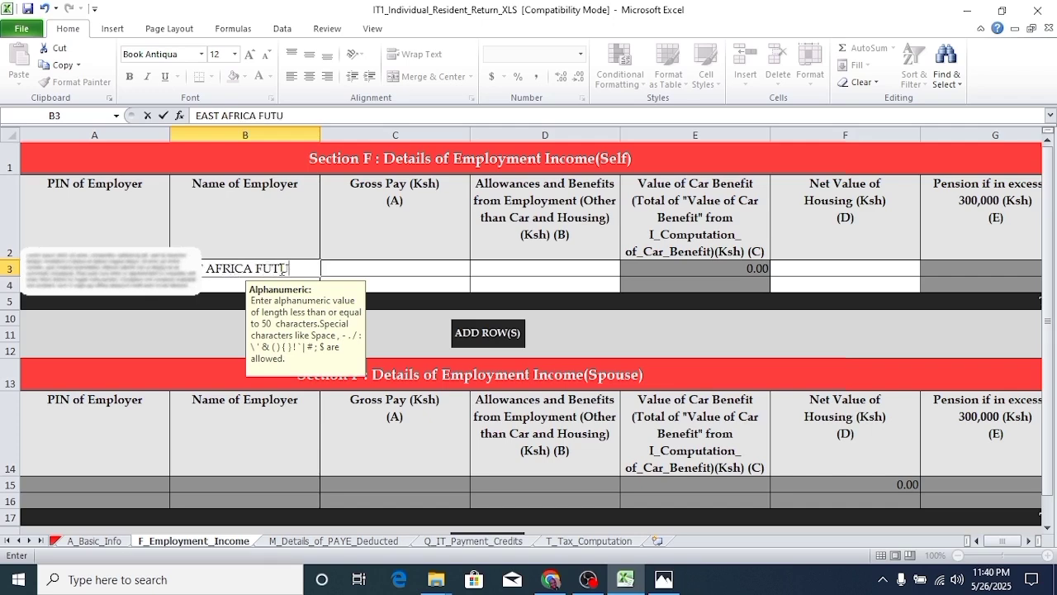
type("RE")
left_click(434, 273)
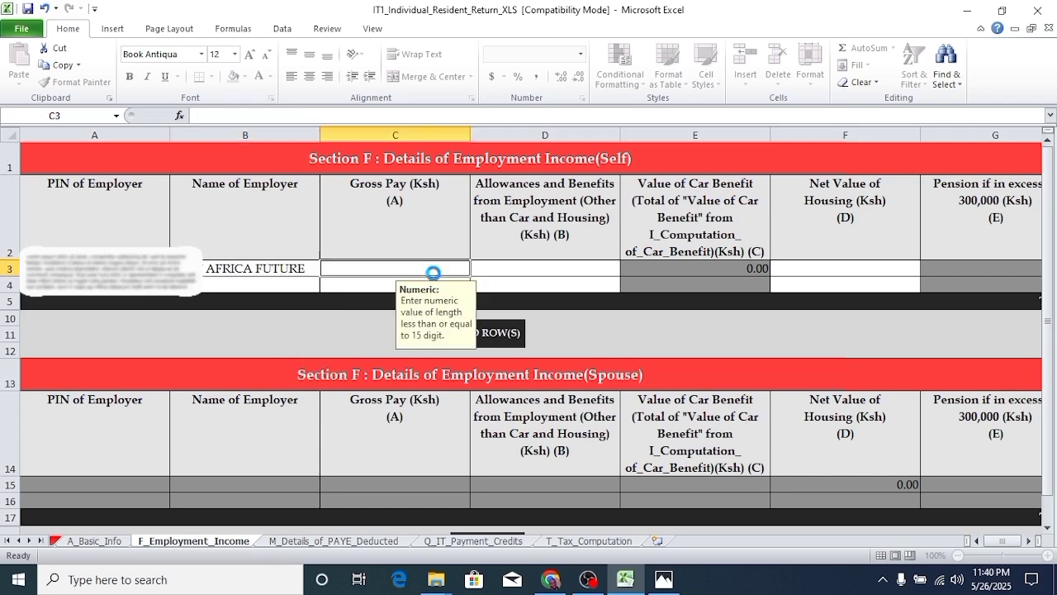
- Enter total gross pay 613500 from the P9 card in C3
left_click(626, 580)
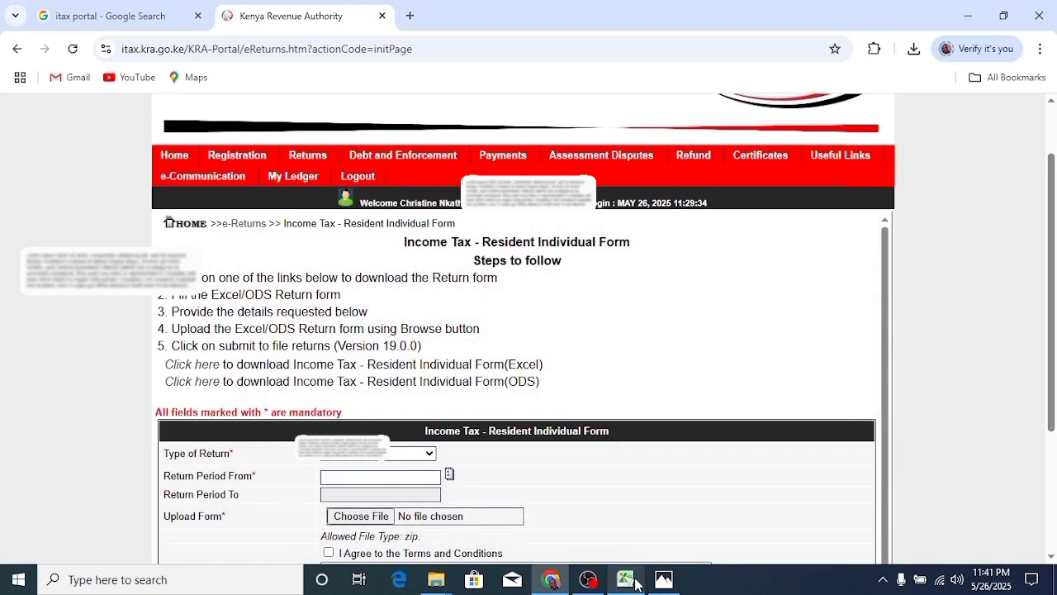
left_click(663, 579)
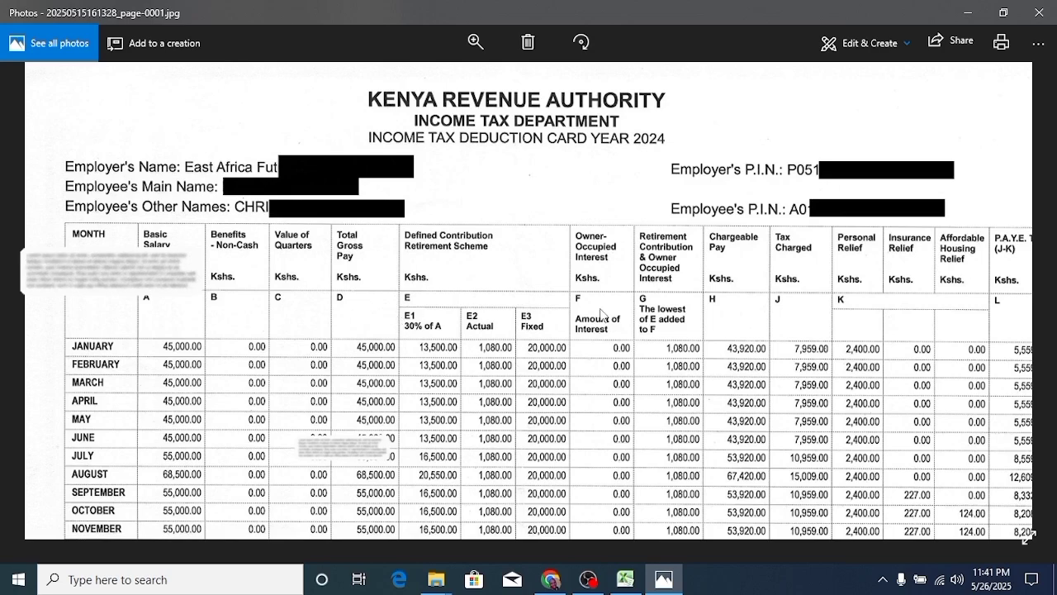
scroll(476, 368, "down", 2)
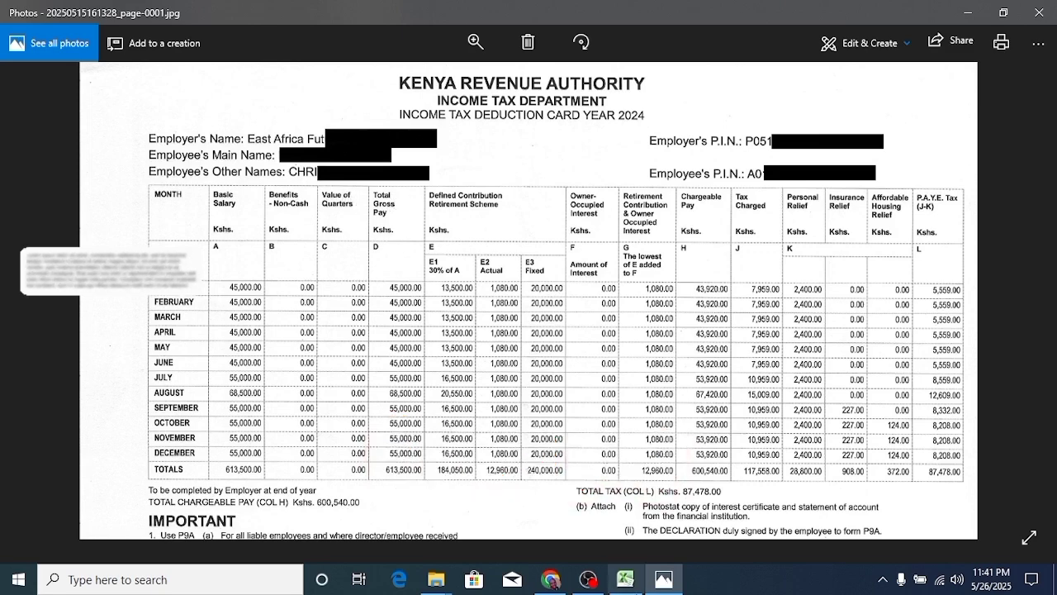
left_click(625, 579)
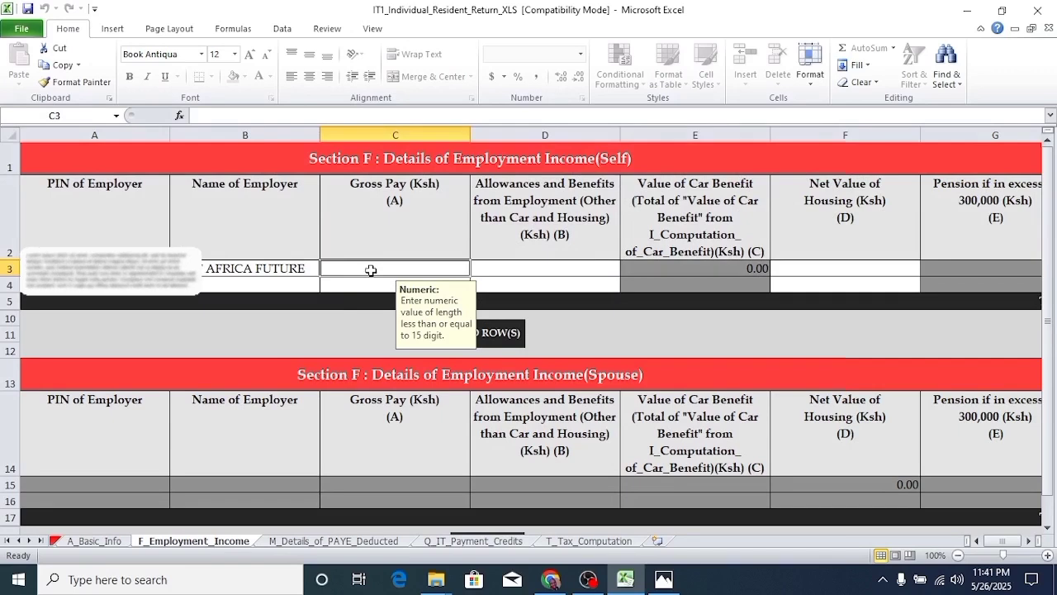
type("61")
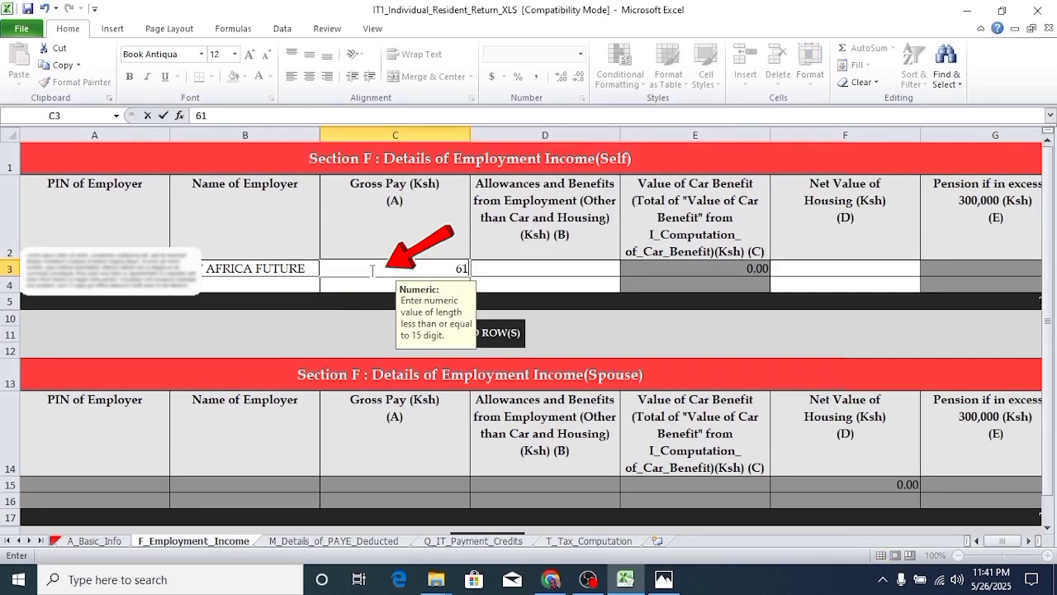
type("3500")
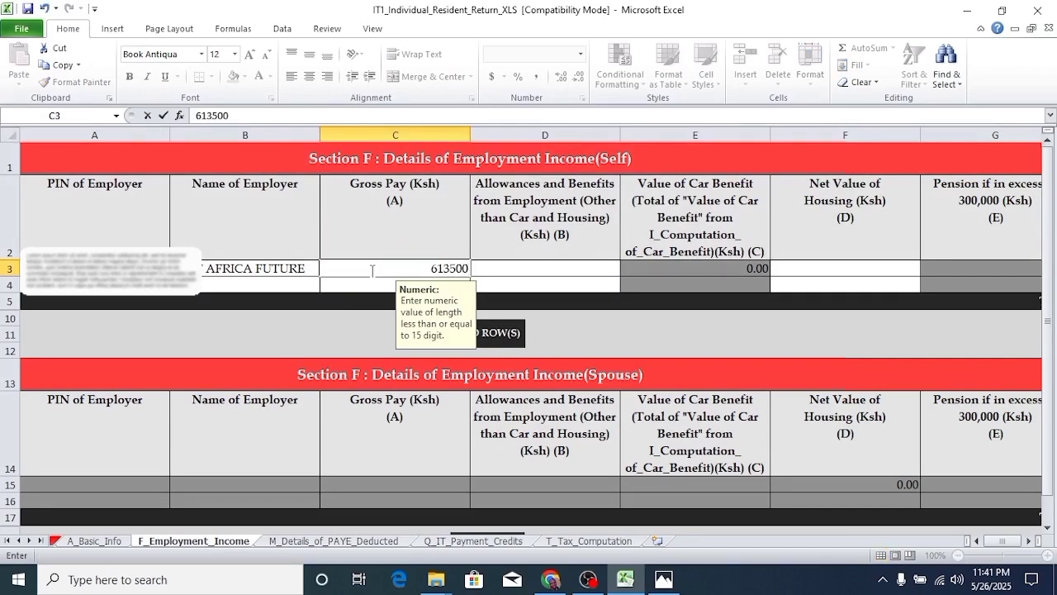
left_click(578, 267)
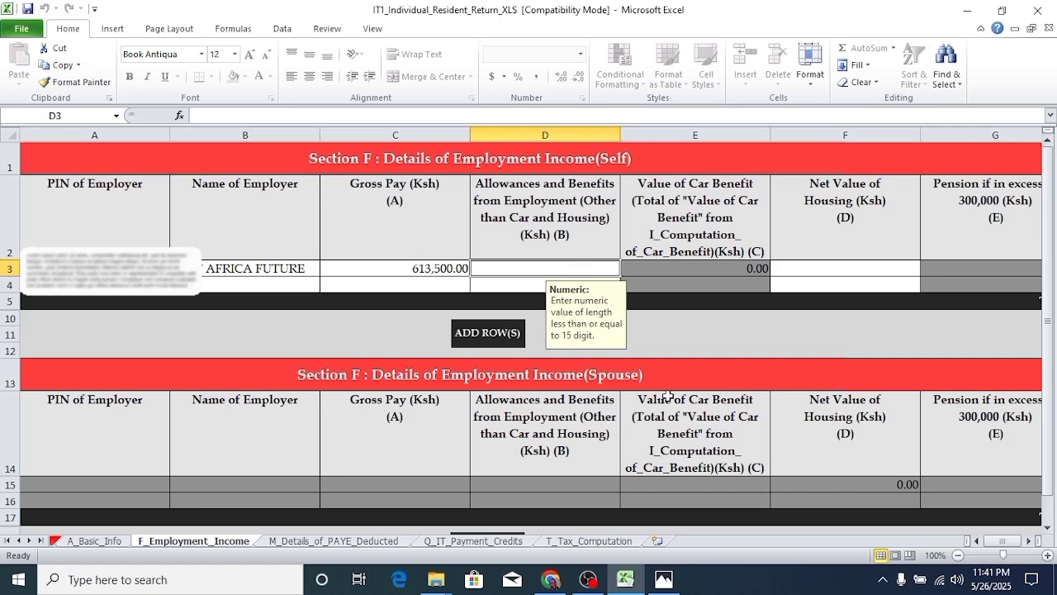
- Enter 0 for allowances and benefits in D3 and 0 for net housing value in F3
left_click(664, 579)
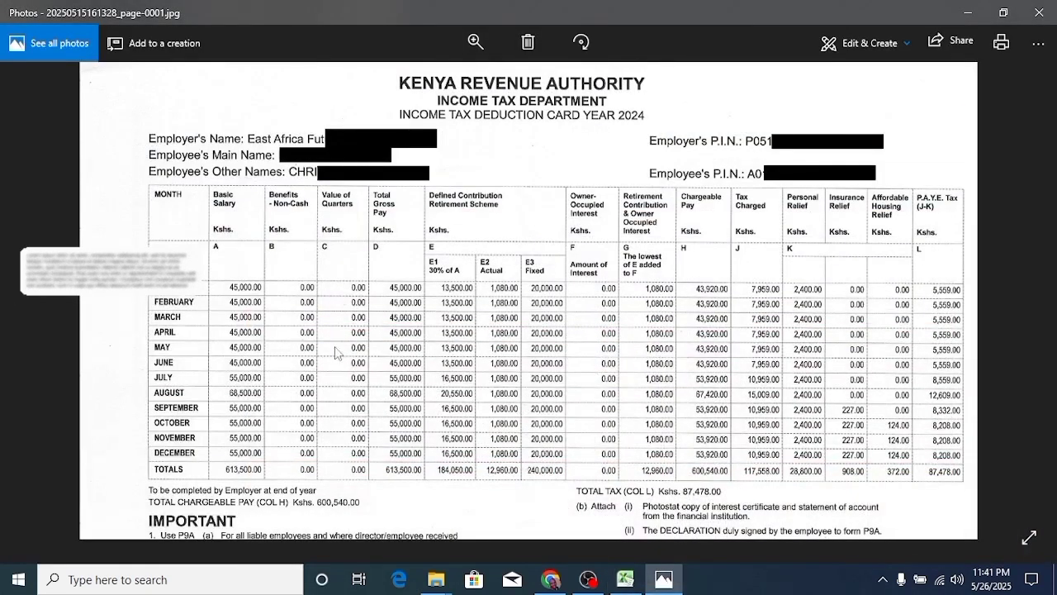
left_click(625, 579)
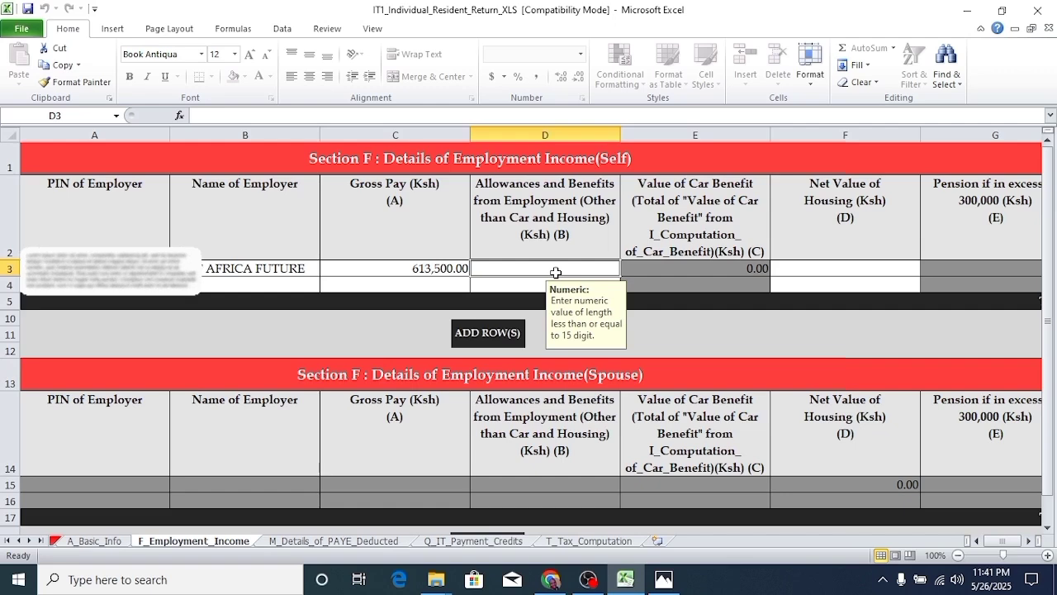
type("0")
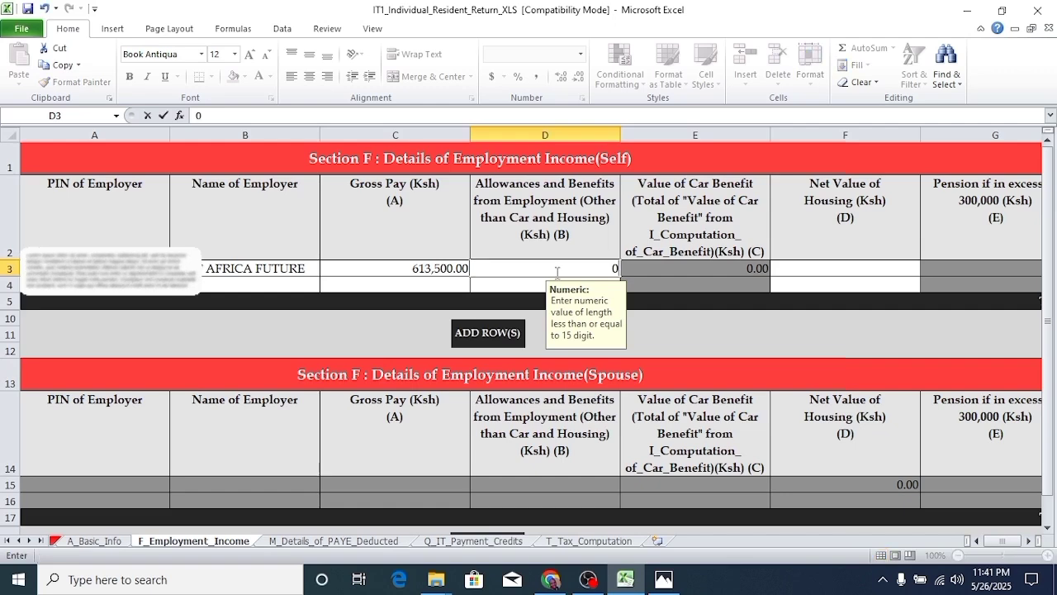
left_click(833, 270)
type("0")
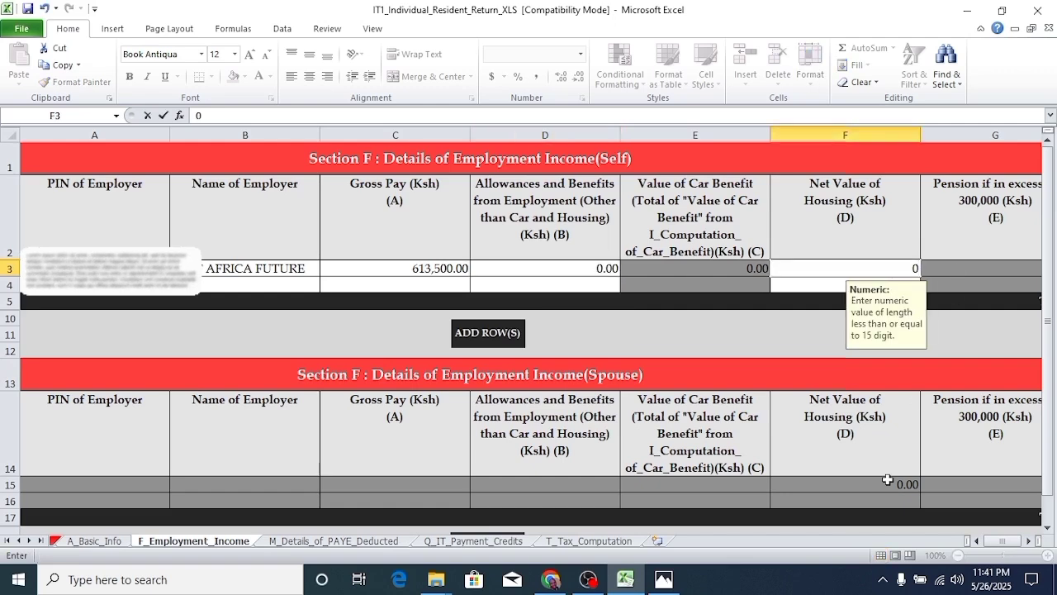
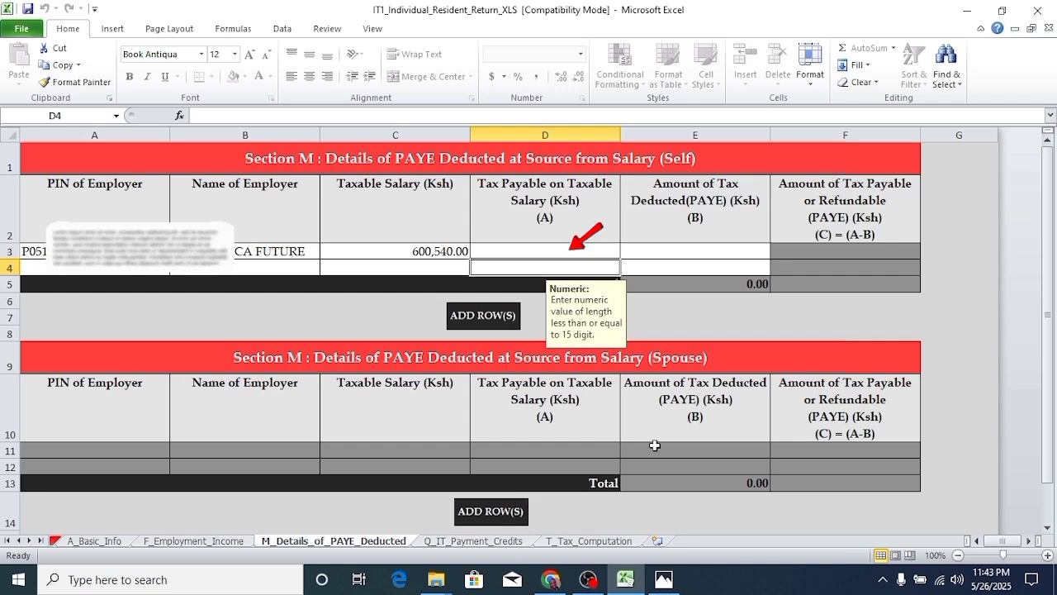
mouse_move(625, 590)
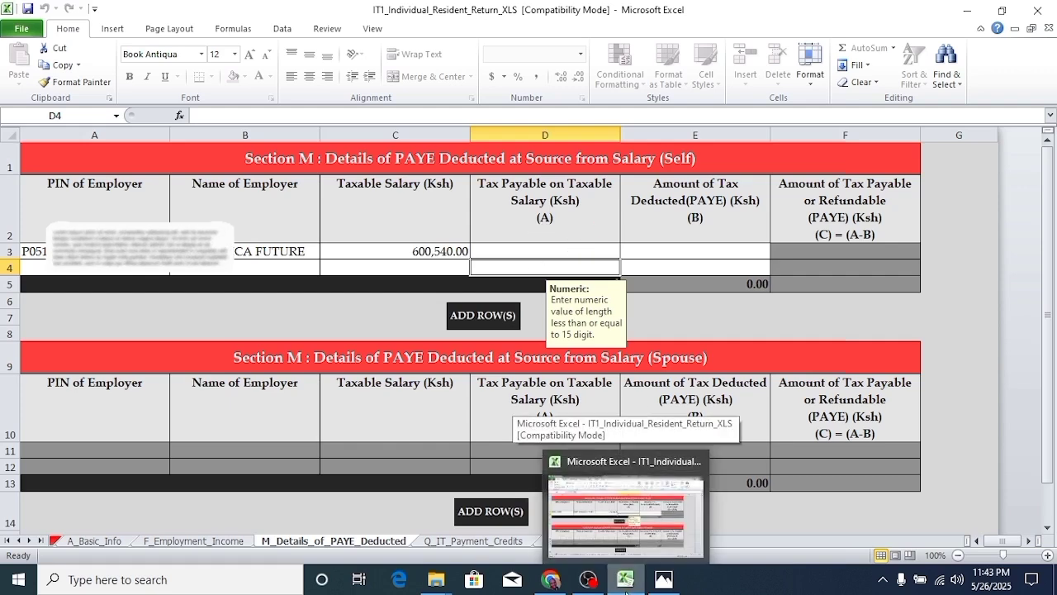
left_click(665, 579)
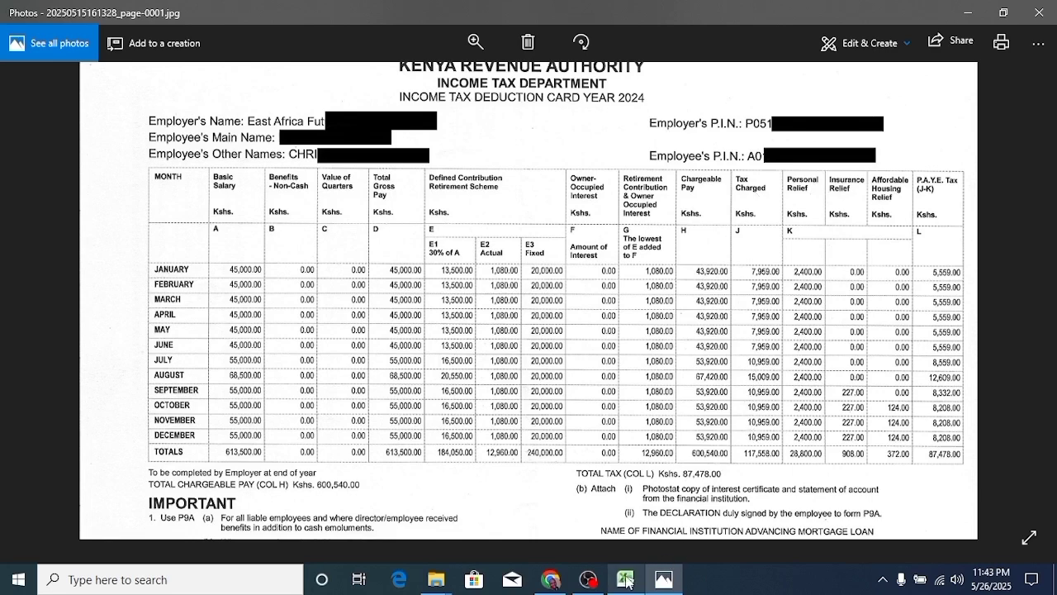
left_click(550, 579)
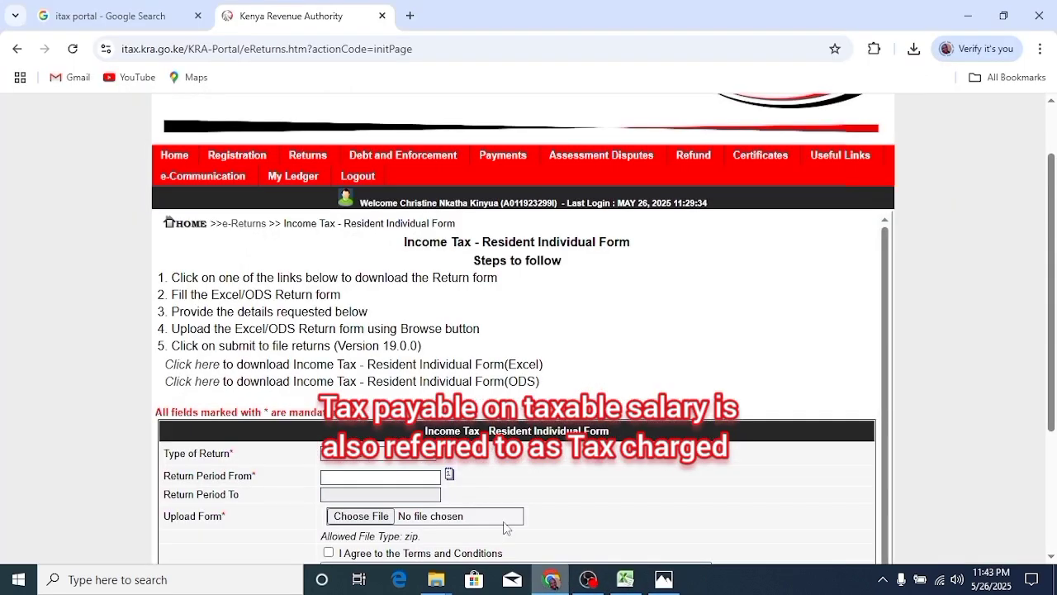
left_click(625, 579)
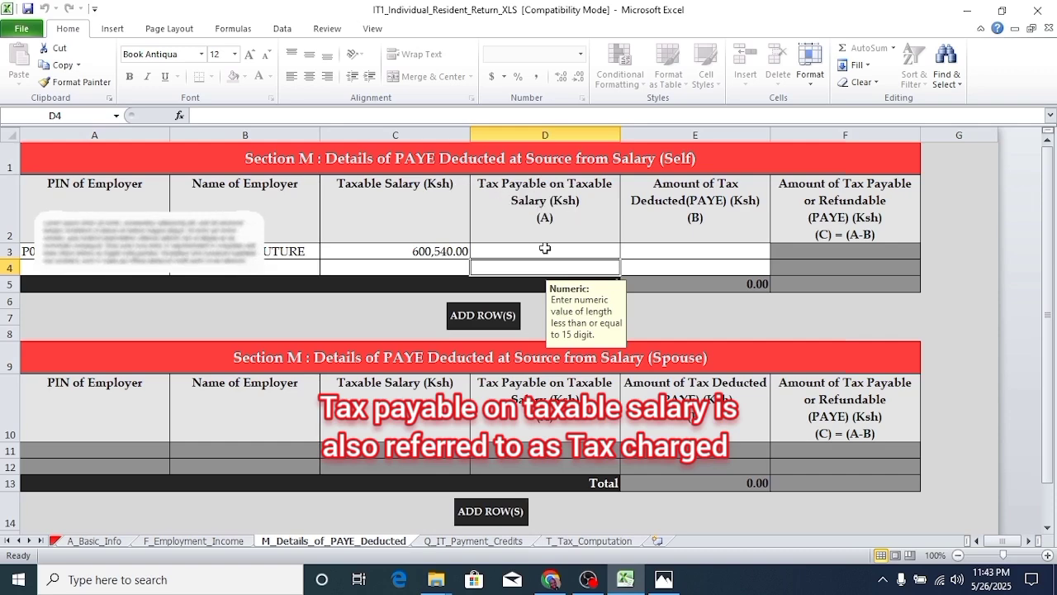
left_click(664, 581)
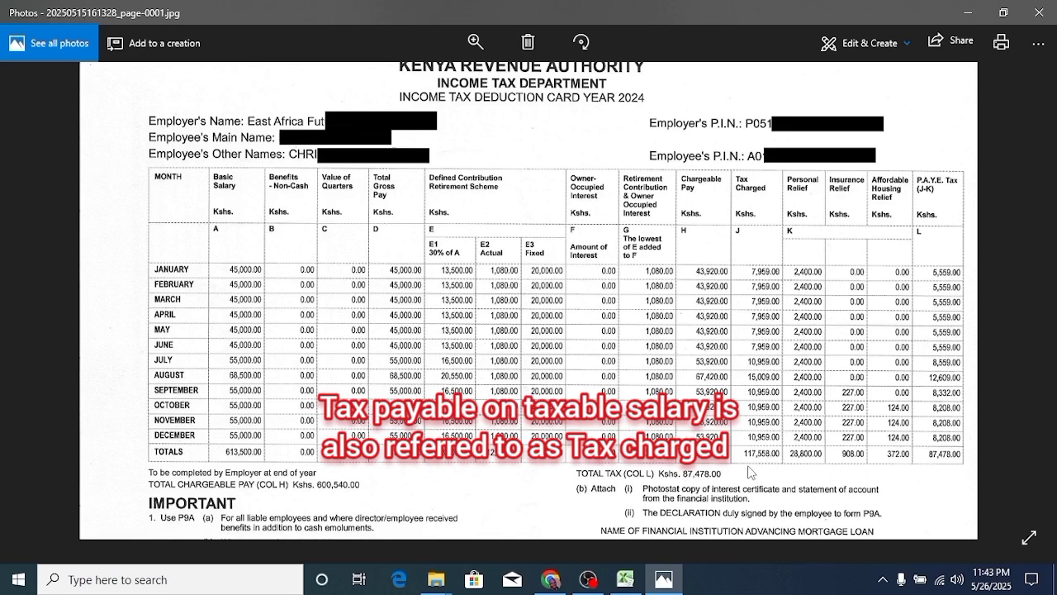
left_click(626, 579)
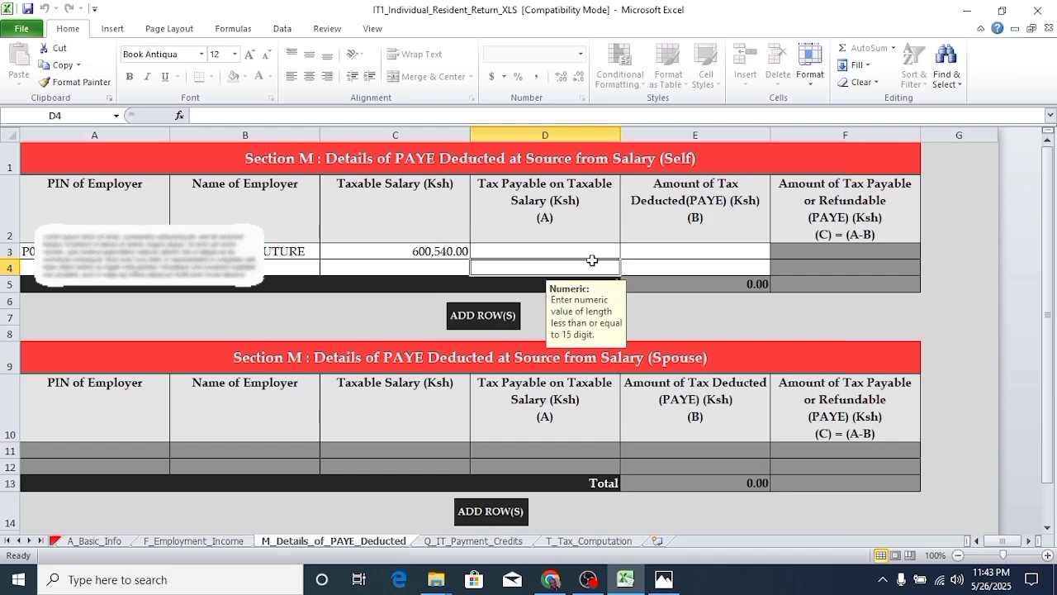
left_click(664, 579)
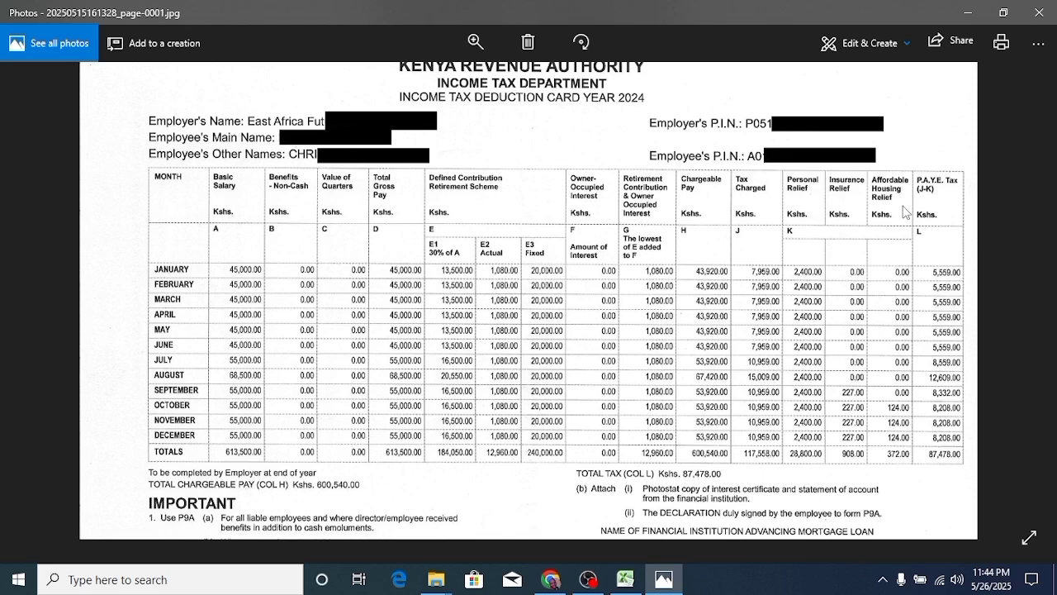
left_click(625, 579)
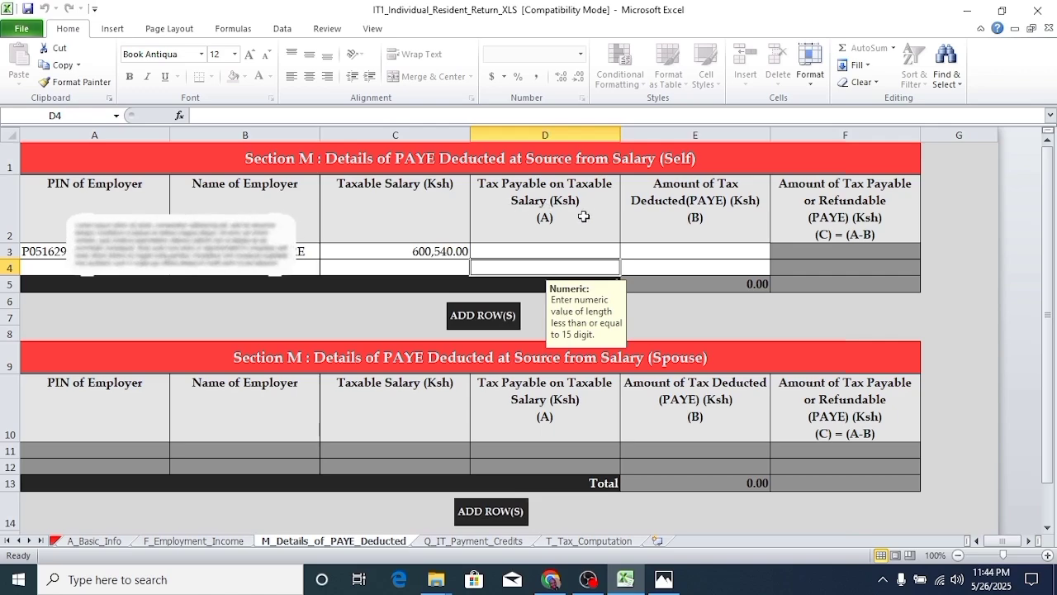
left_click(624, 581)
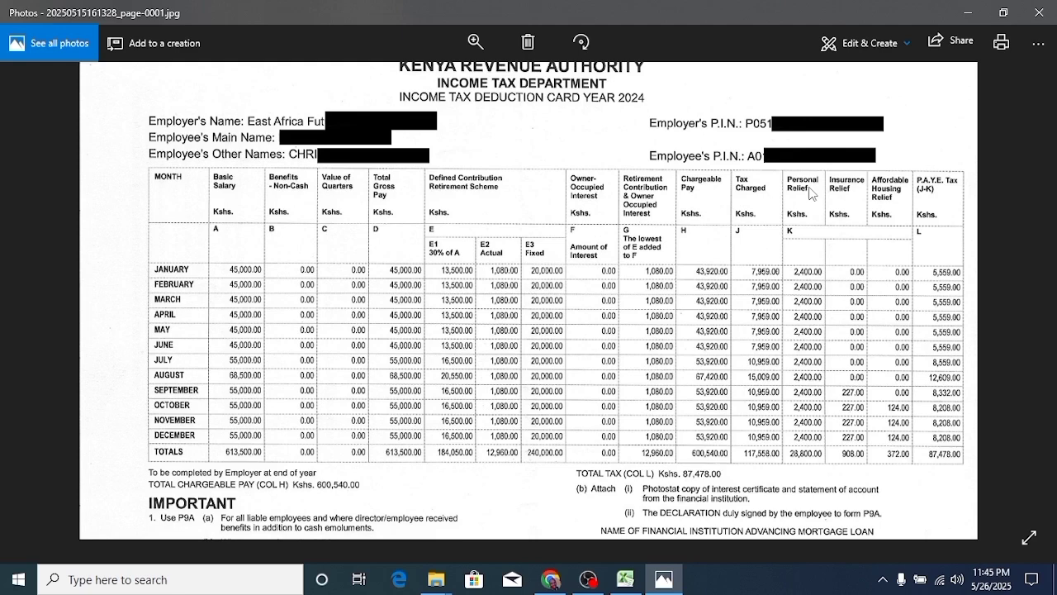
left_click(625, 579)
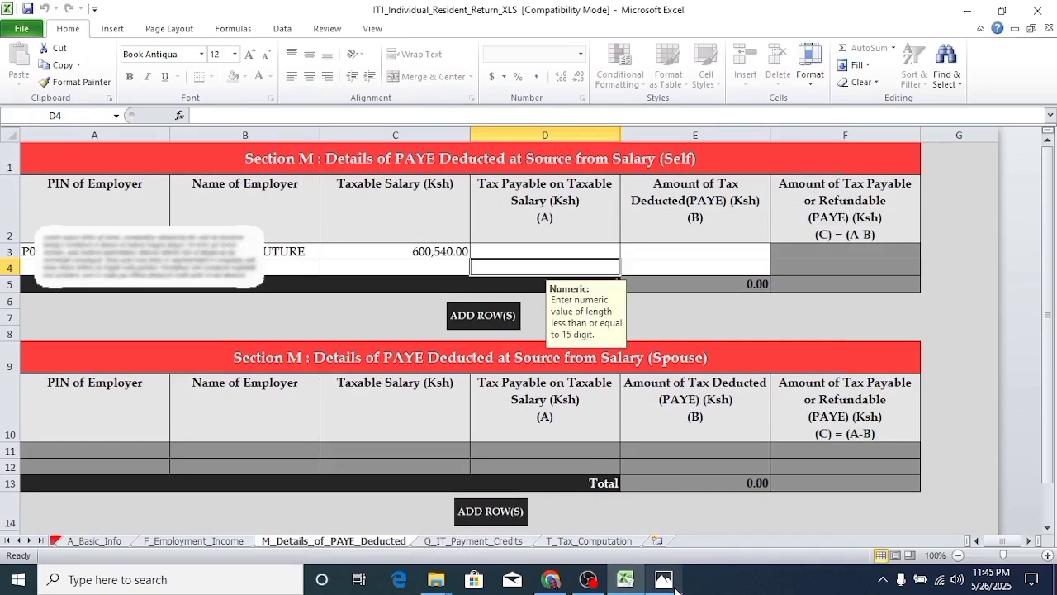
left_click(665, 579)
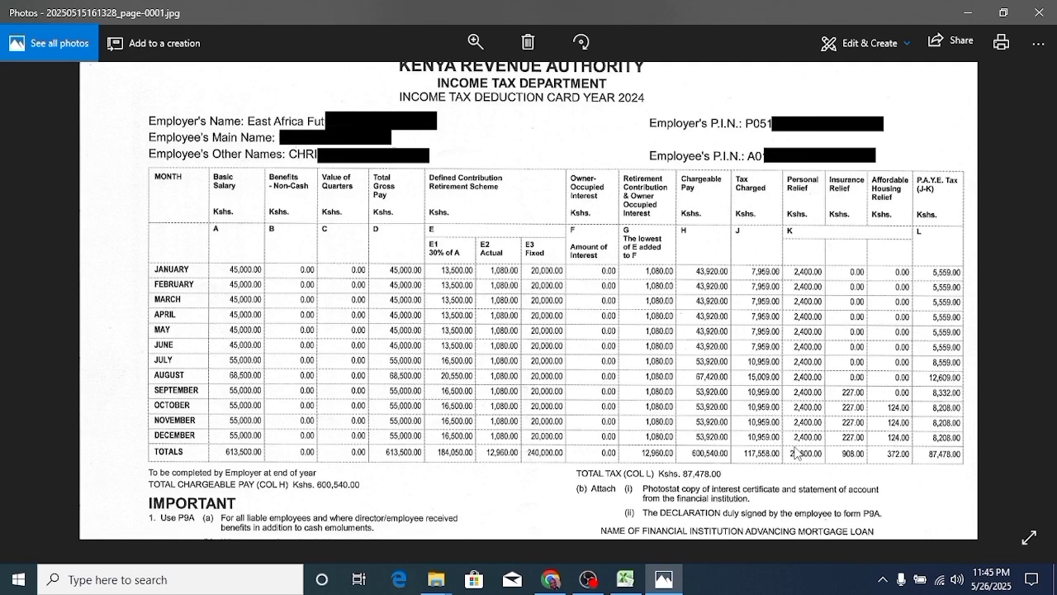
left_click(626, 579)
left_click(547, 252)
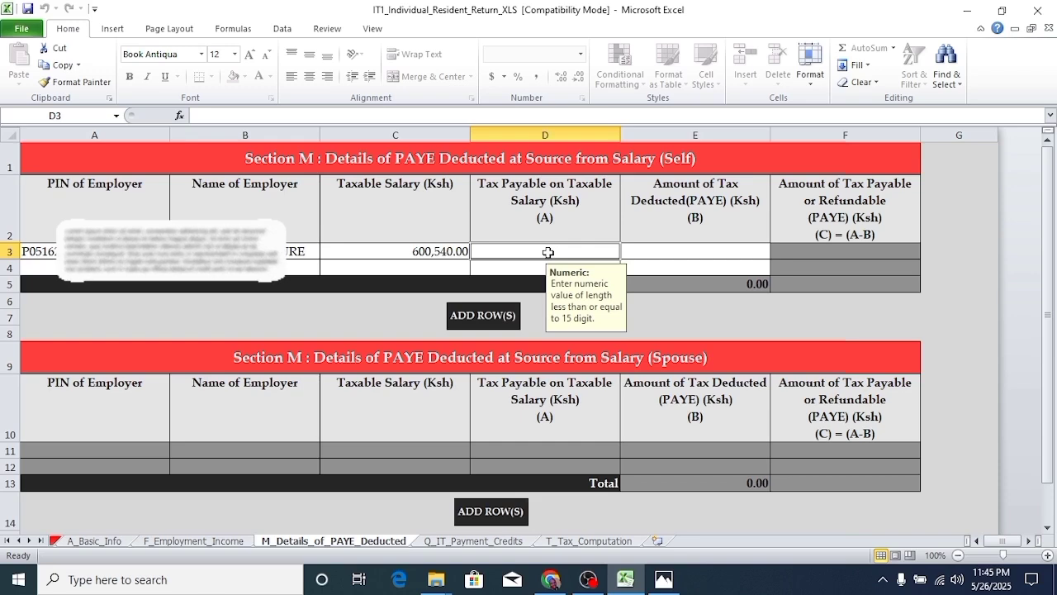
- Enter tax payable 146358 in D3 and PAYE deducted 87478 from the P9 card in E3
type("1")
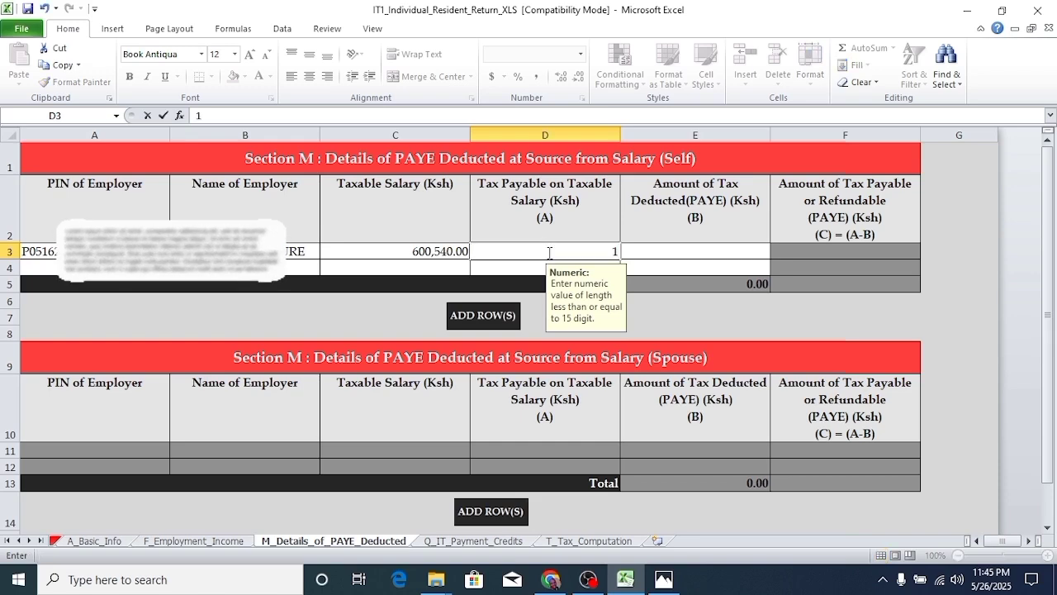
type("46358")
left_click(675, 256)
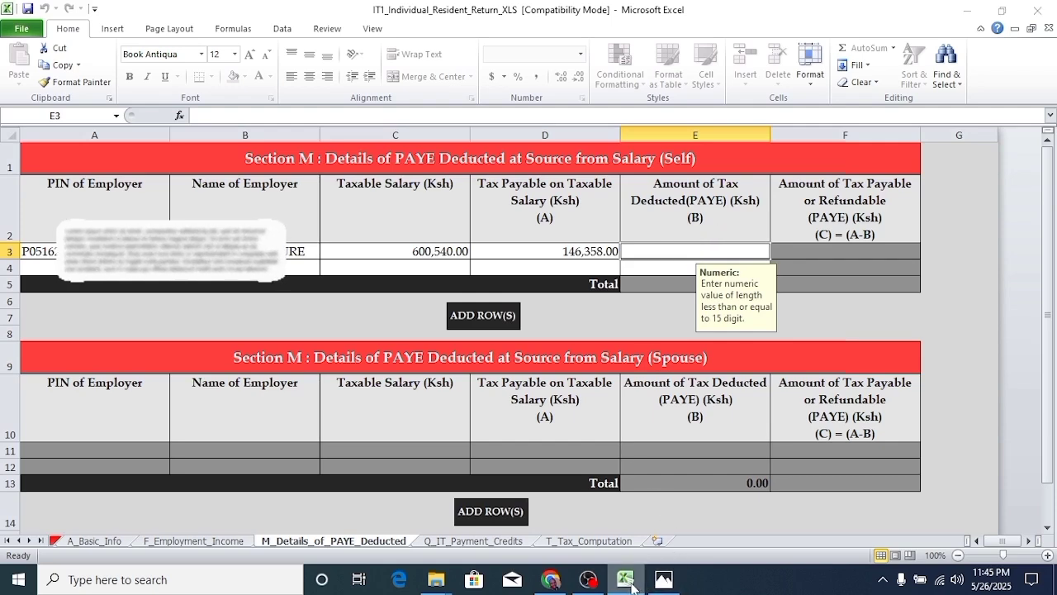
left_click(663, 579)
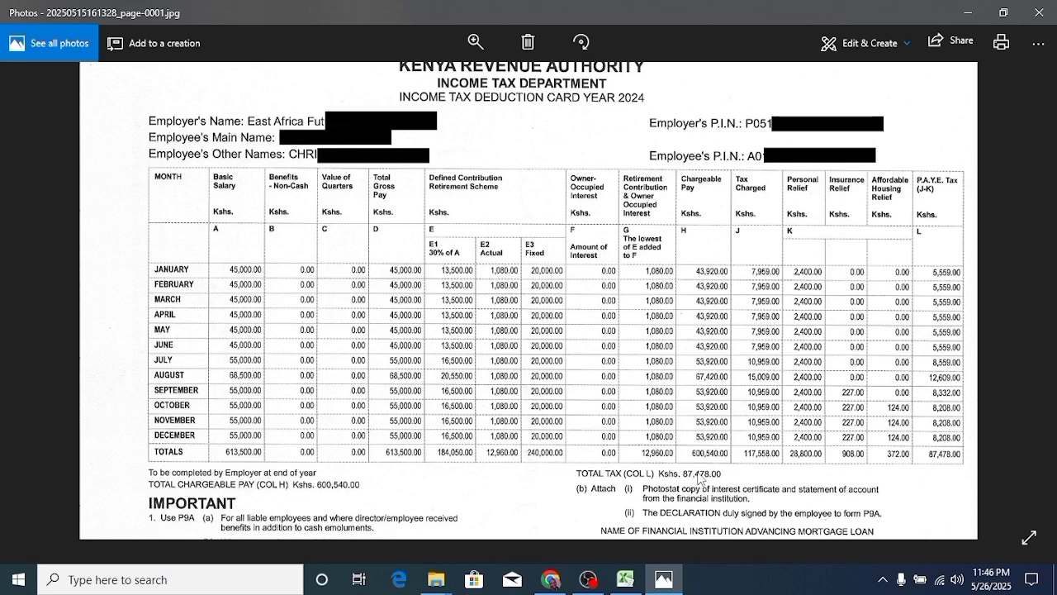
left_click(625, 580)
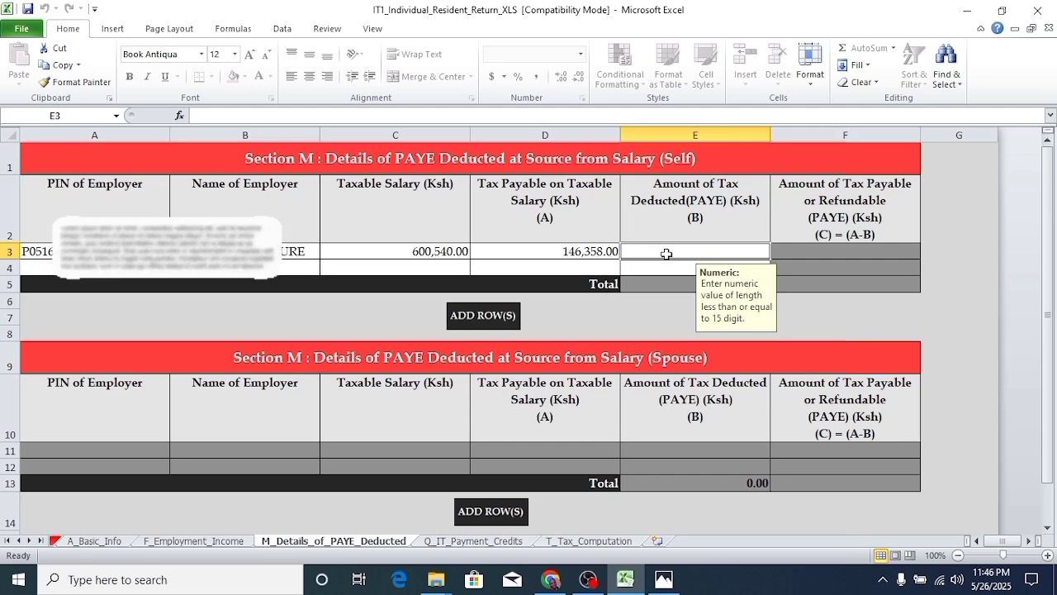
type("87")
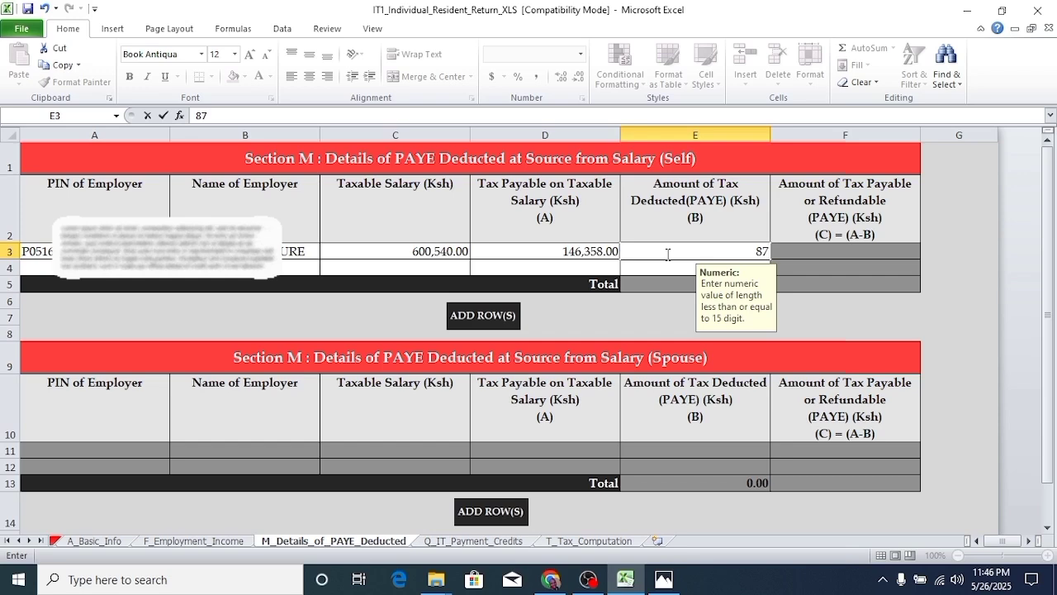
type("478")
key("Return")
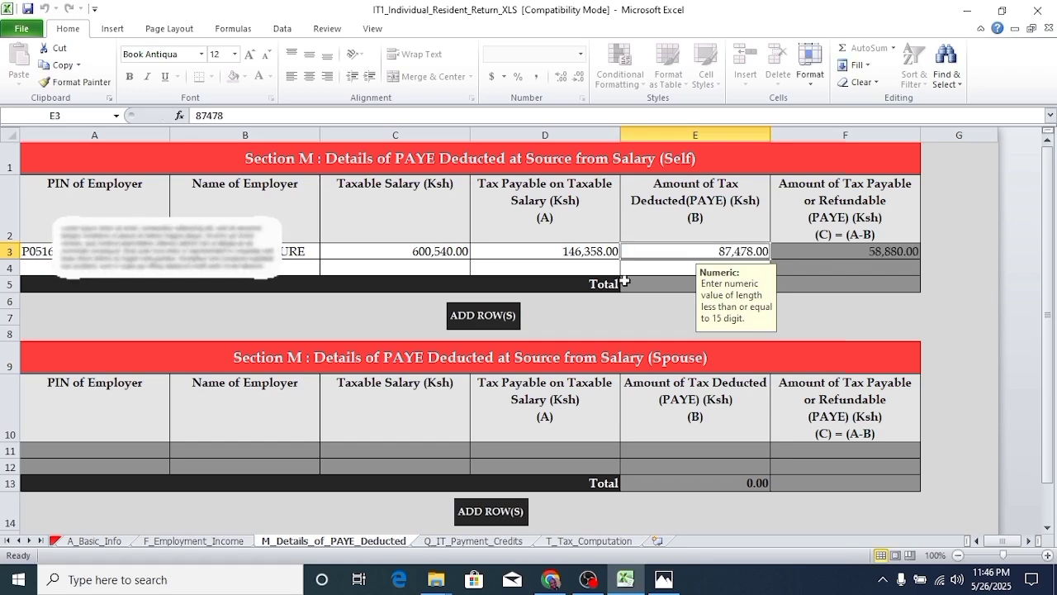
scroll(494, 401, "down", 2)
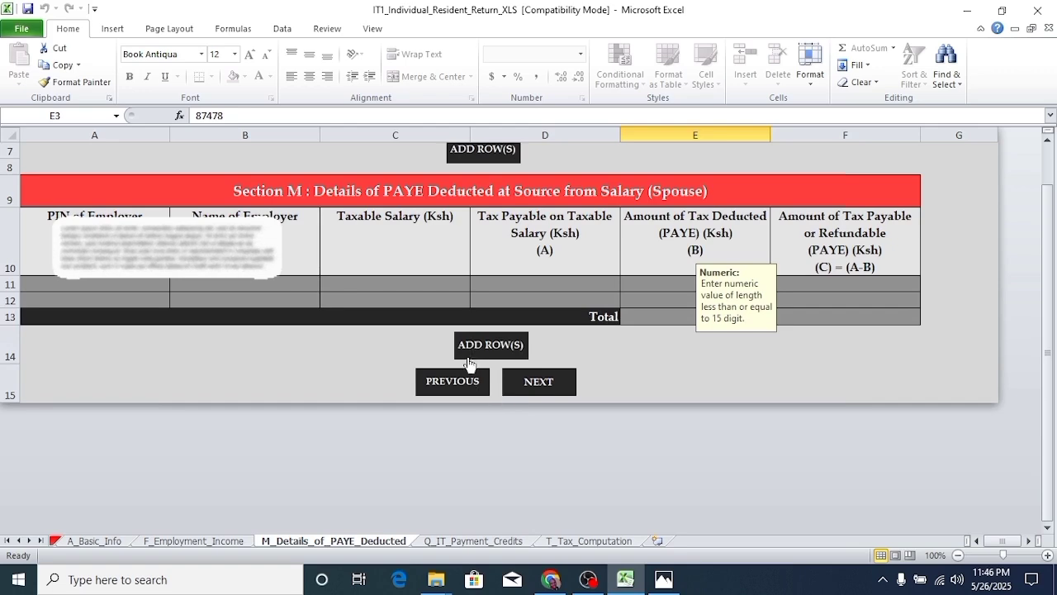
- Pass through the empty Q_IT_Payment_Credits sheet to reach the Section T Tax Computation sheet
scroll(549, 406, "up", 2)
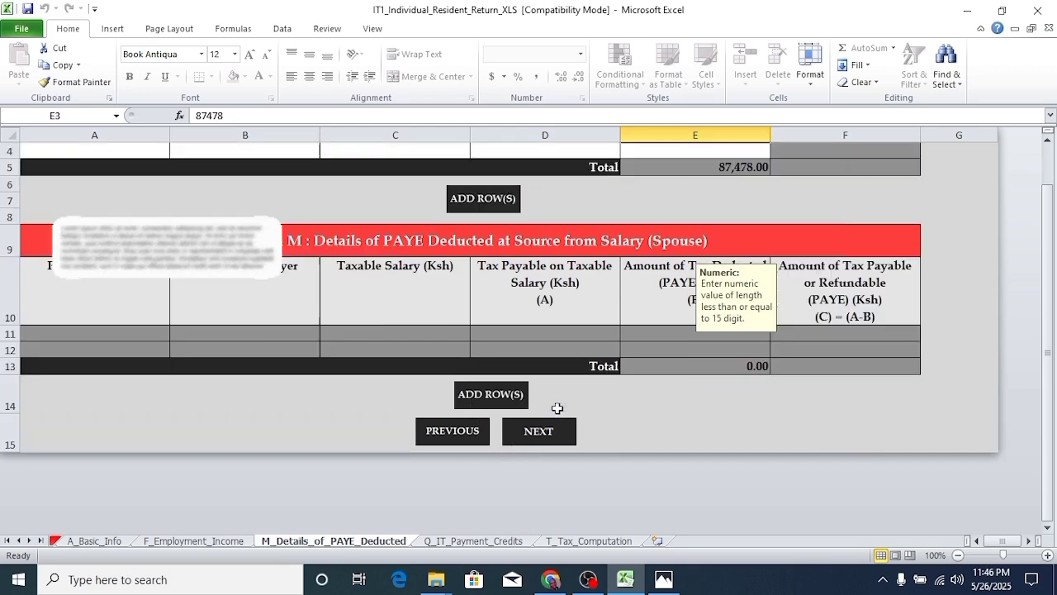
scroll(548, 423, "down", 2)
left_click(539, 382)
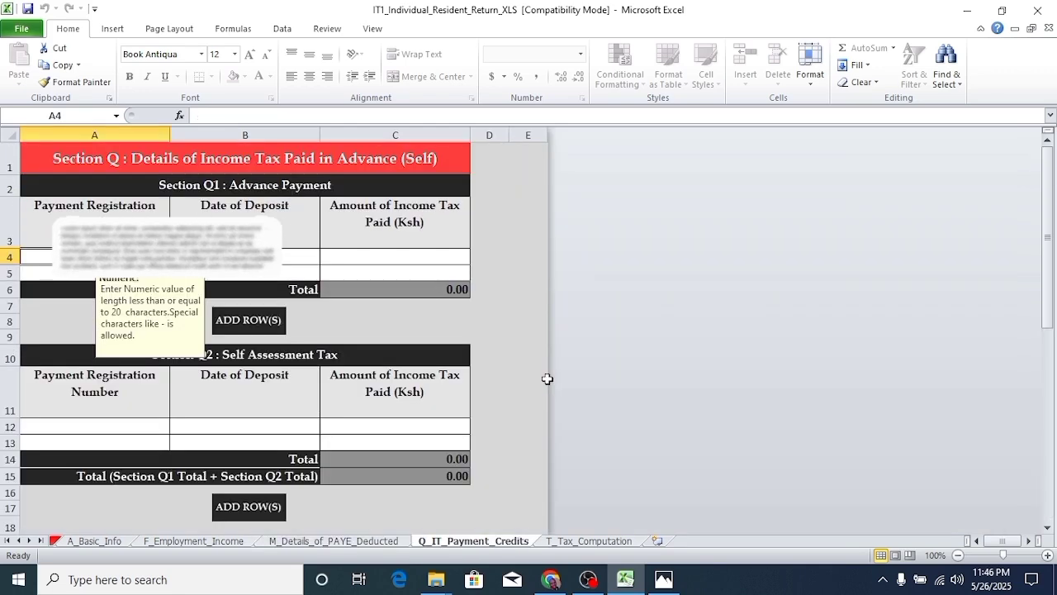
scroll(279, 333, "down", 7)
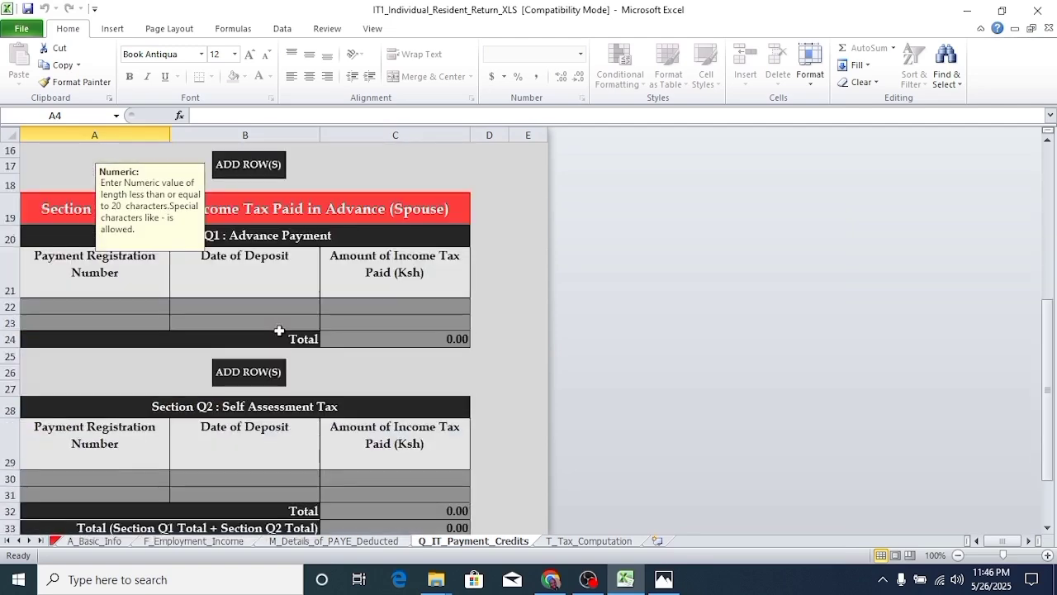
scroll(355, 338, "up", 7)
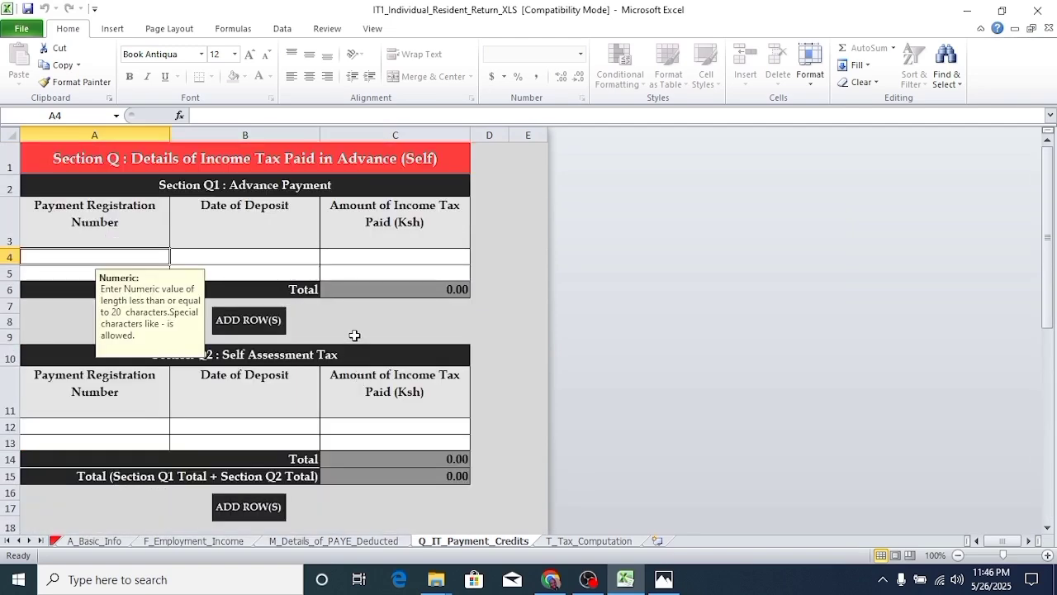
scroll(354, 335, "down", 10)
scroll(363, 339, "up", 2)
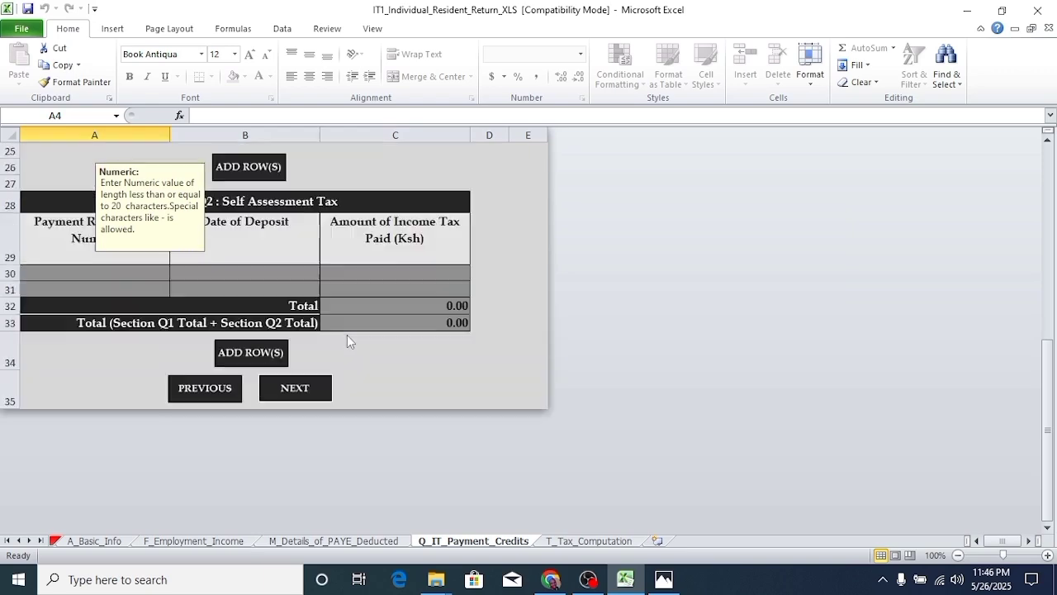
scroll(347, 341, "up", 1)
left_click(313, 440)
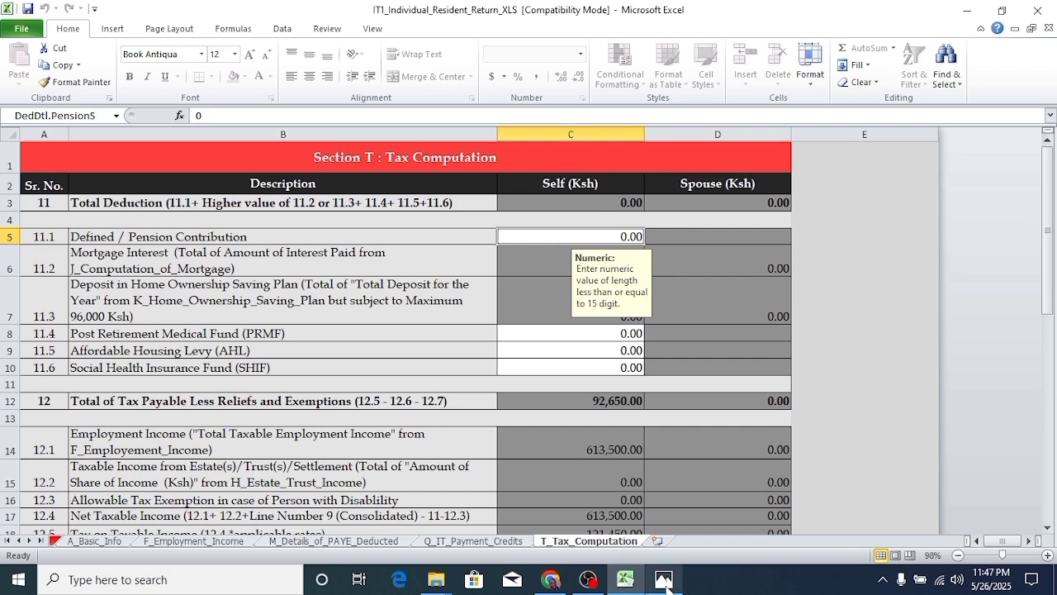
mouse_move(665, 585)
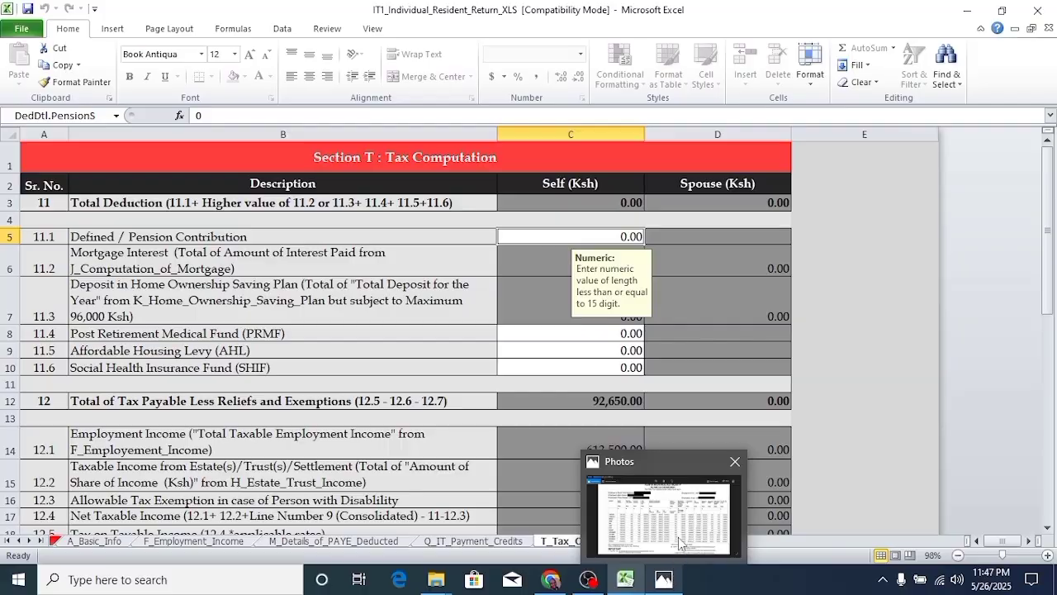
left_click(668, 579)
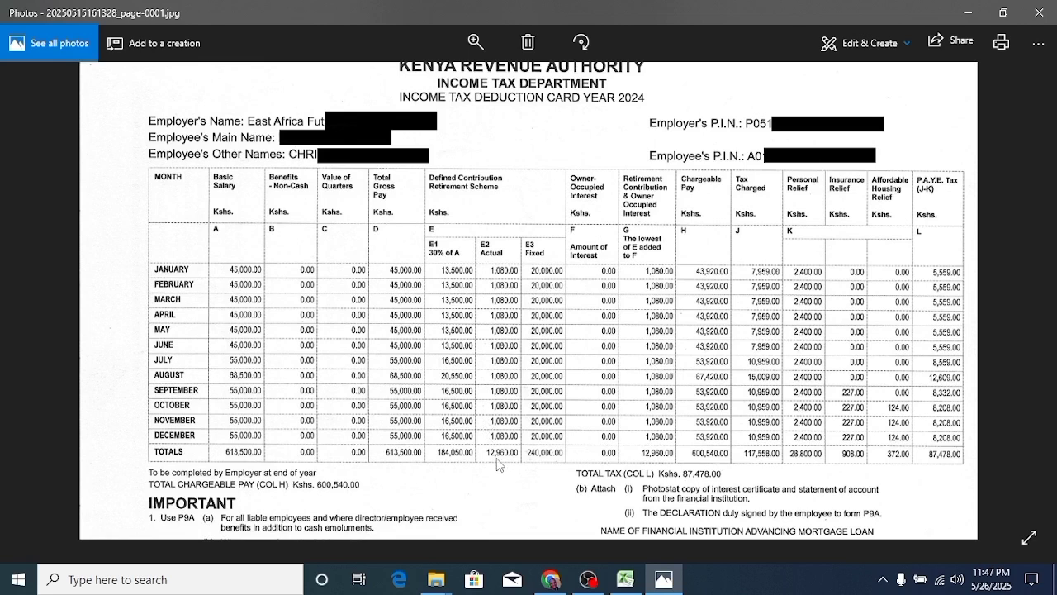
left_click(627, 580)
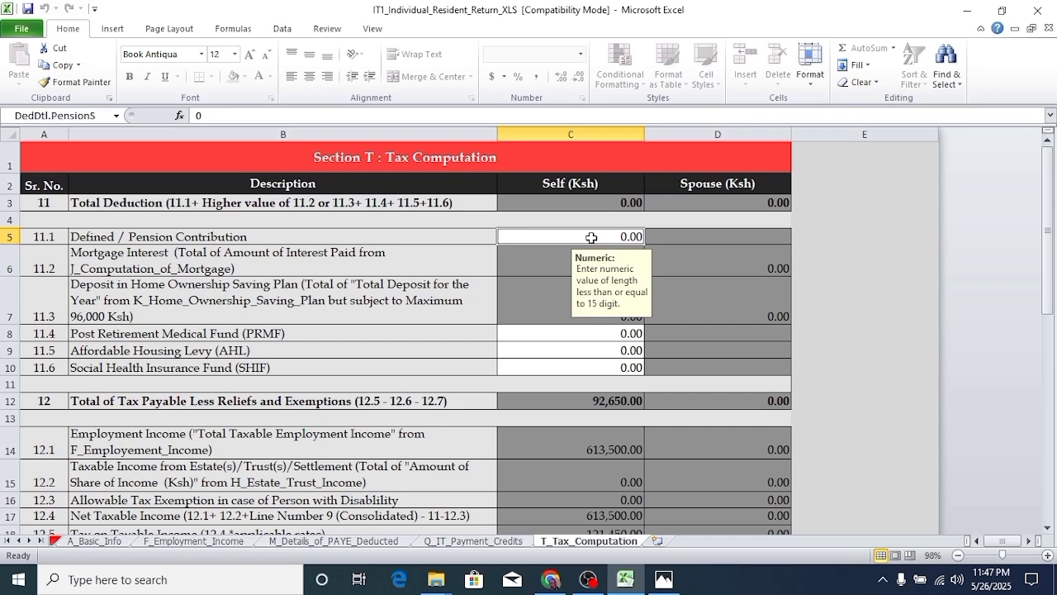
left_click(631, 583)
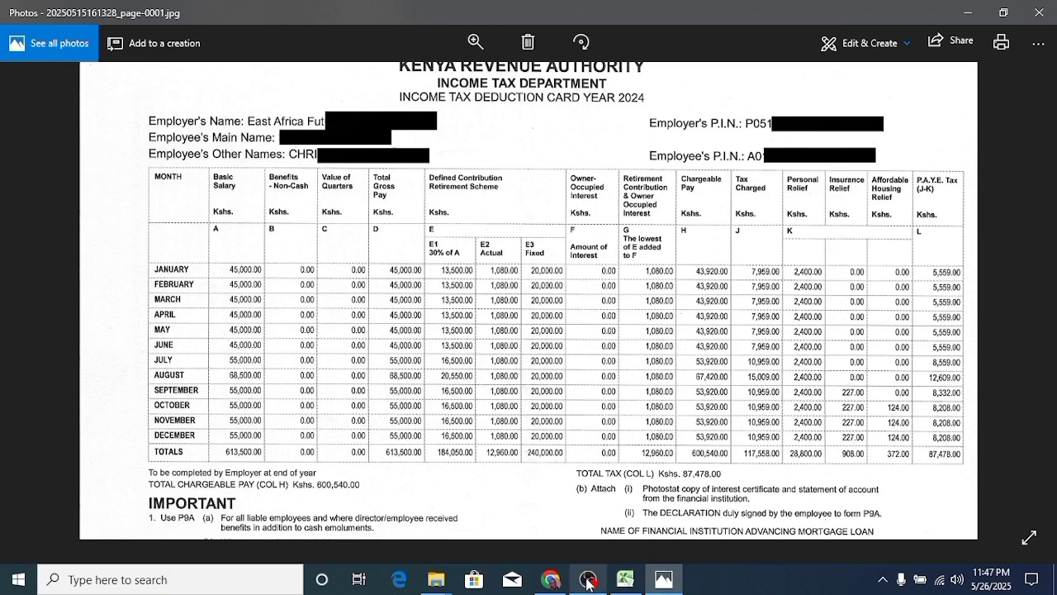
left_click(625, 583)
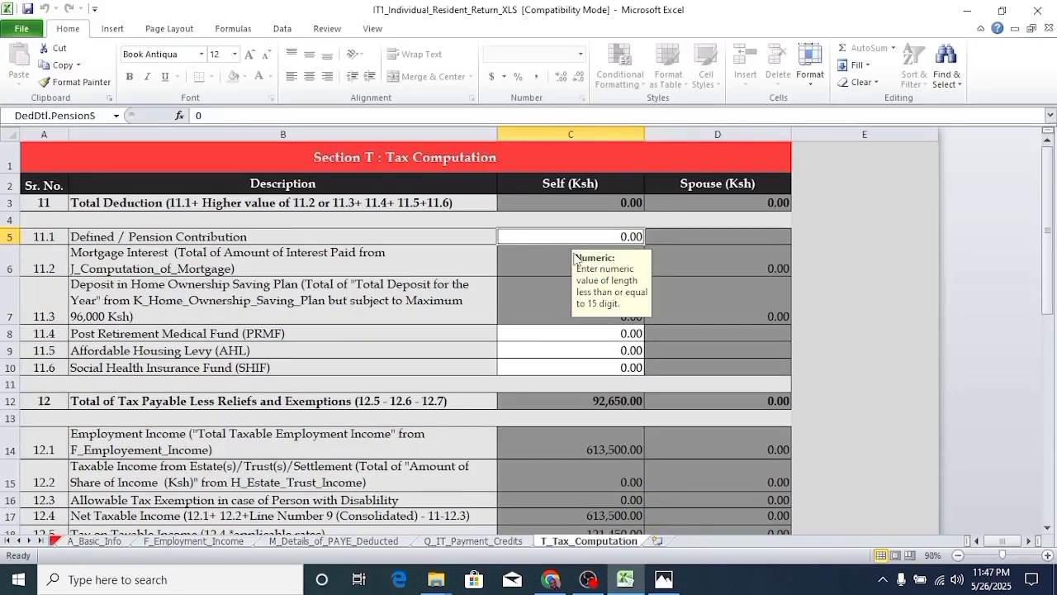
type("12")
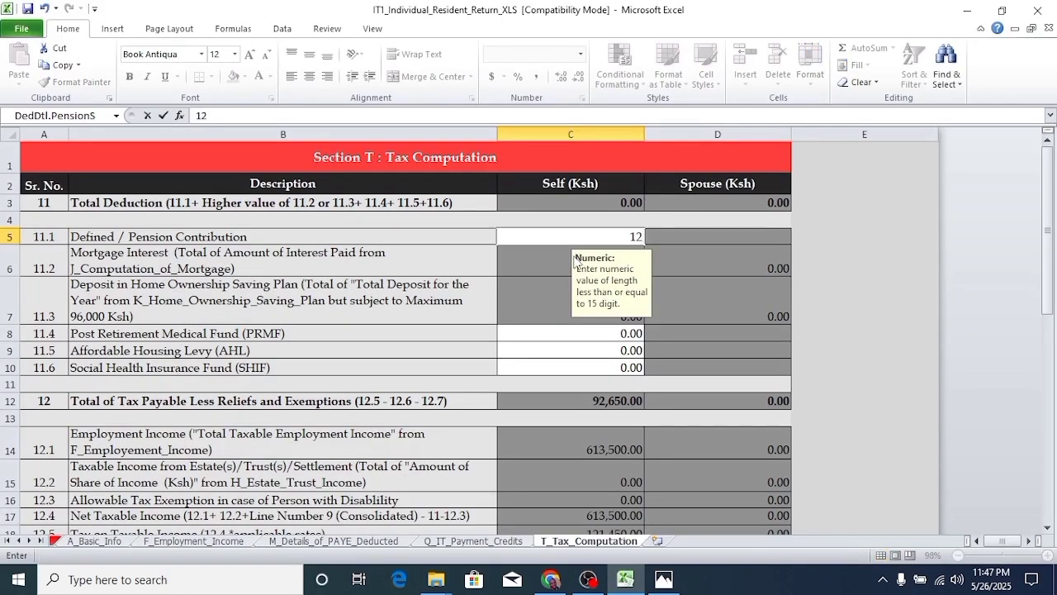
type("960")
- Commit the 12960 pension contribution in C5 and check the recalculated 600,540.00 net taxable income
left_click(687, 234)
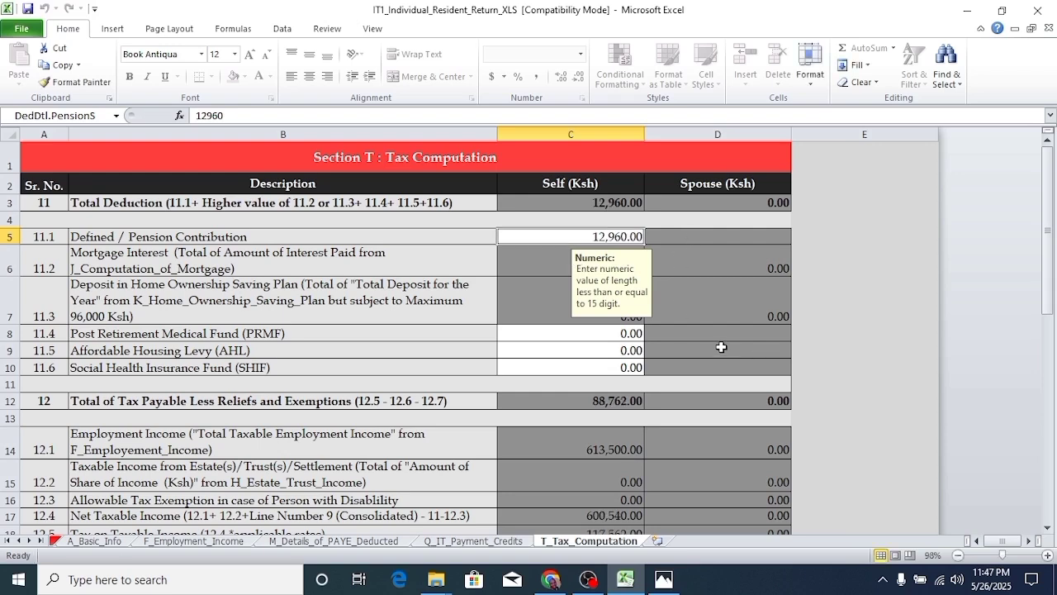
scroll(721, 347, "down", 3)
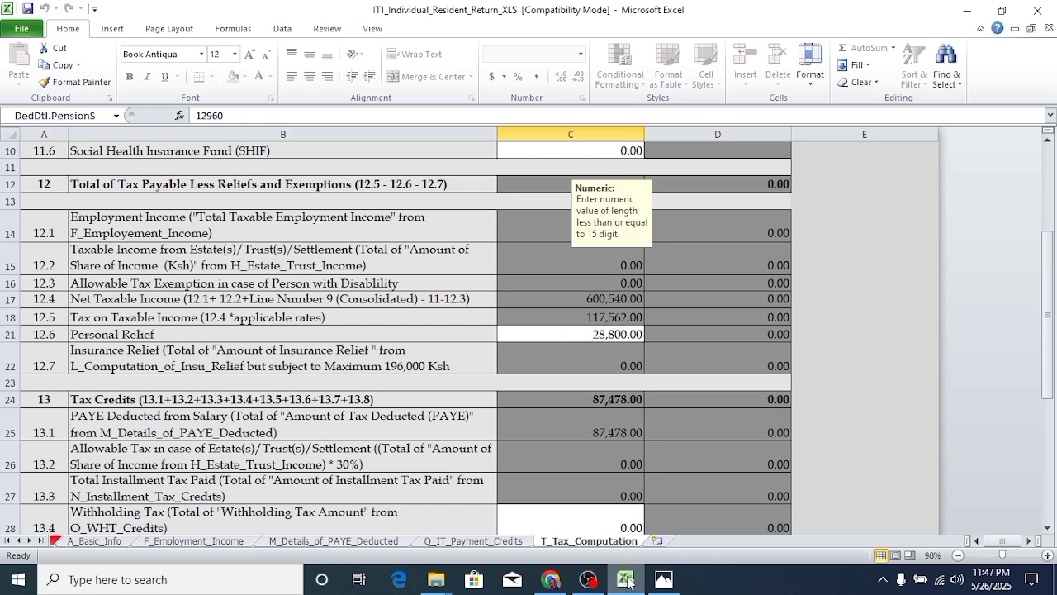
left_click(663, 579)
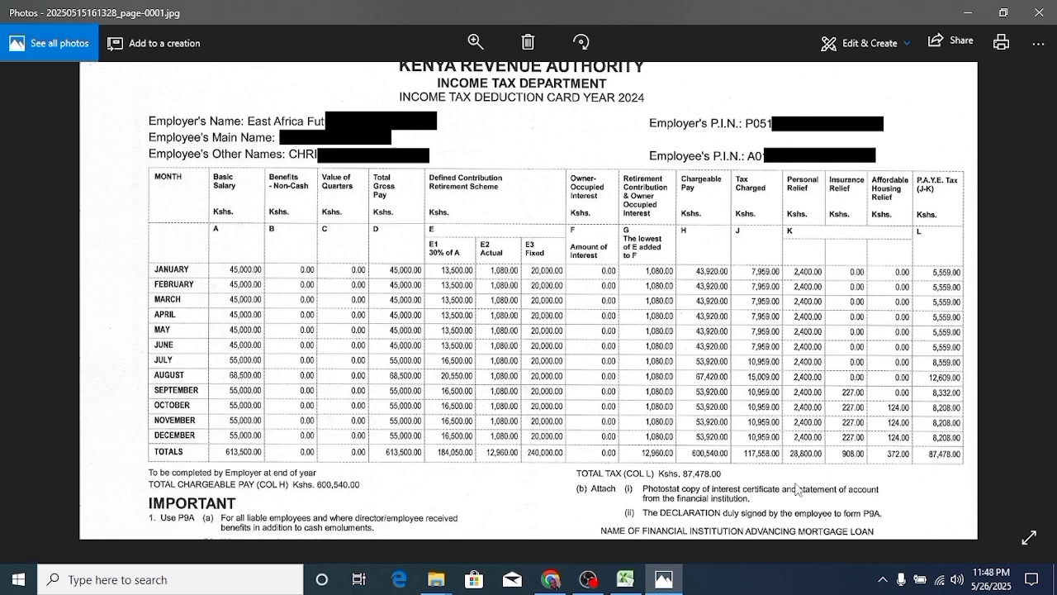
left_click(626, 579)
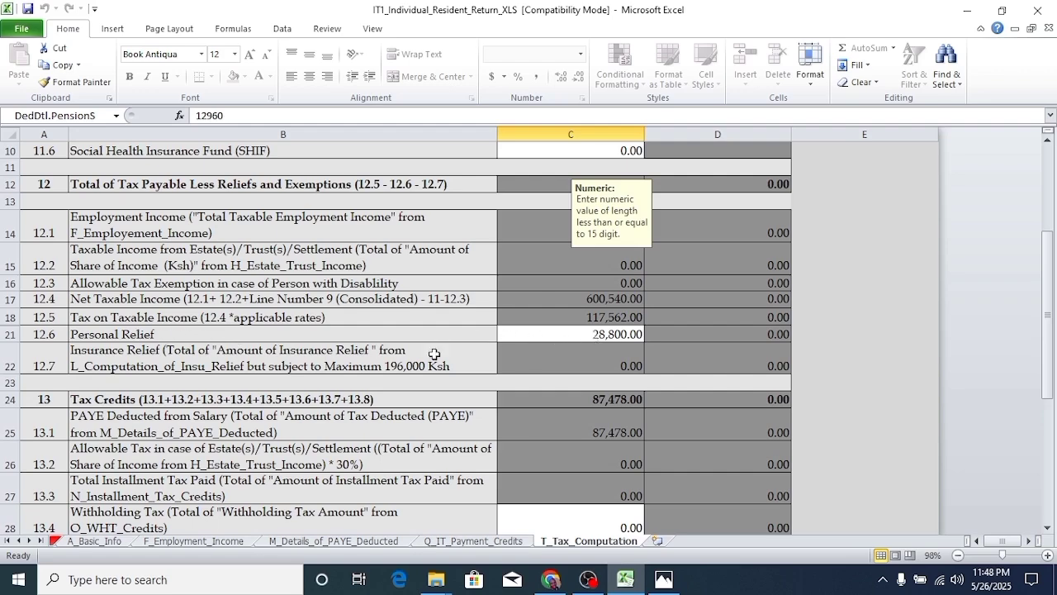
scroll(638, 337, "down", 1)
scroll(632, 334, "down", 3)
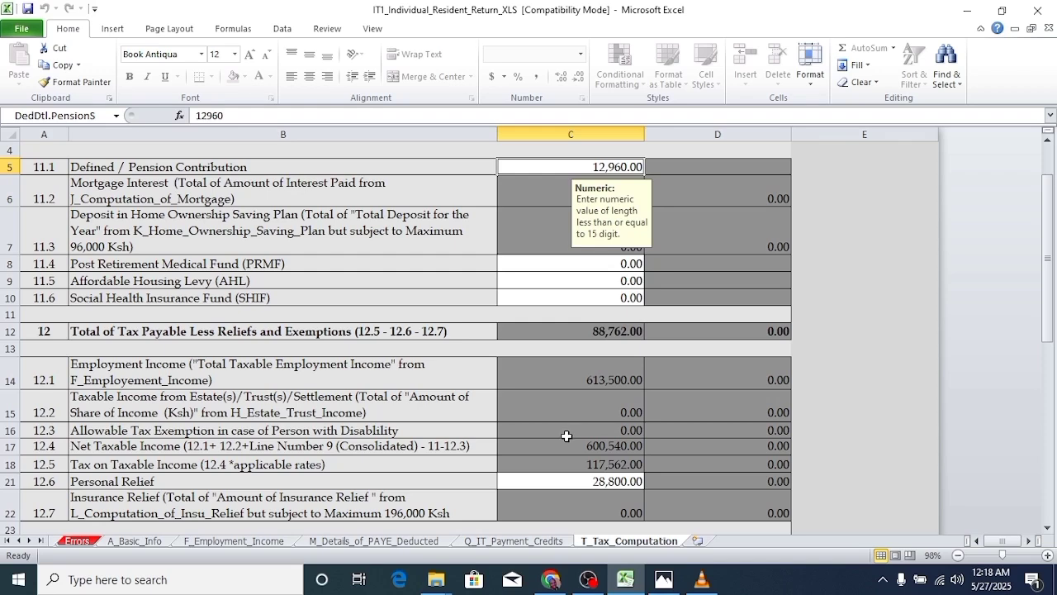
scroll(867, 365, "down", 8)
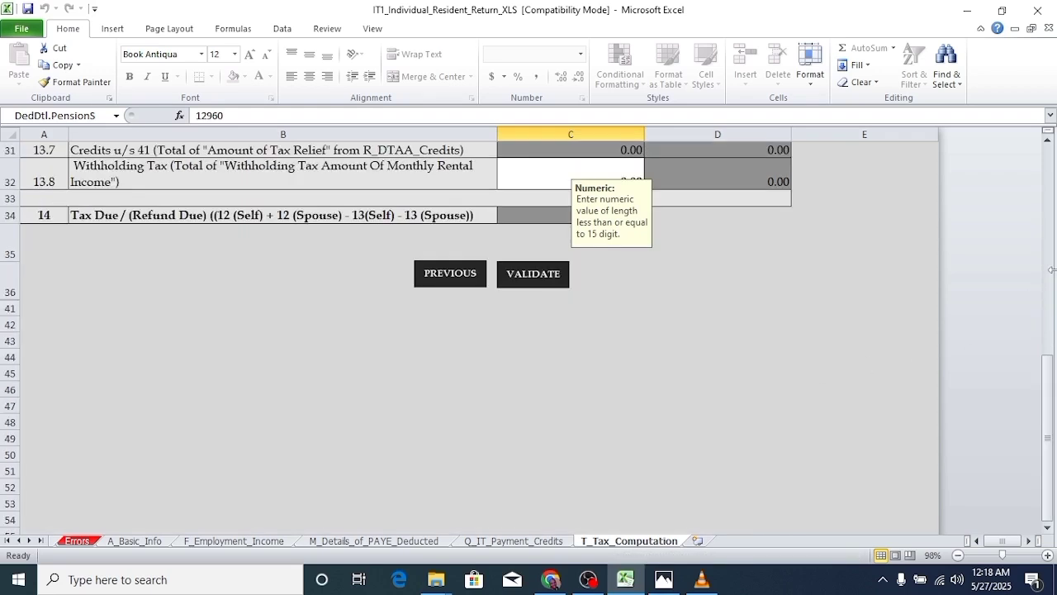
scroll(892, 284, "up", 3)
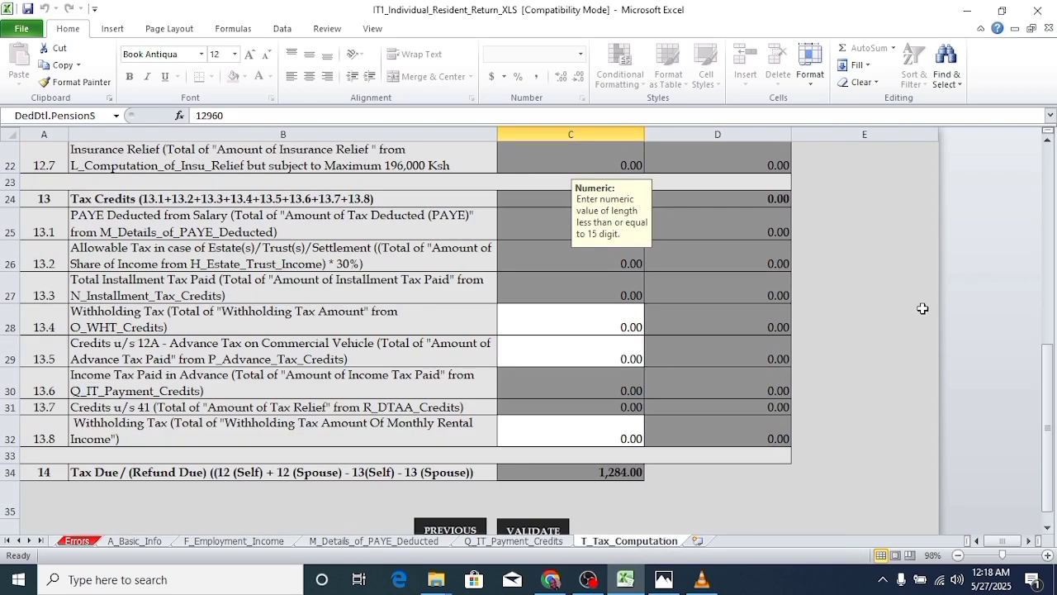
scroll(923, 309, "down", 1)
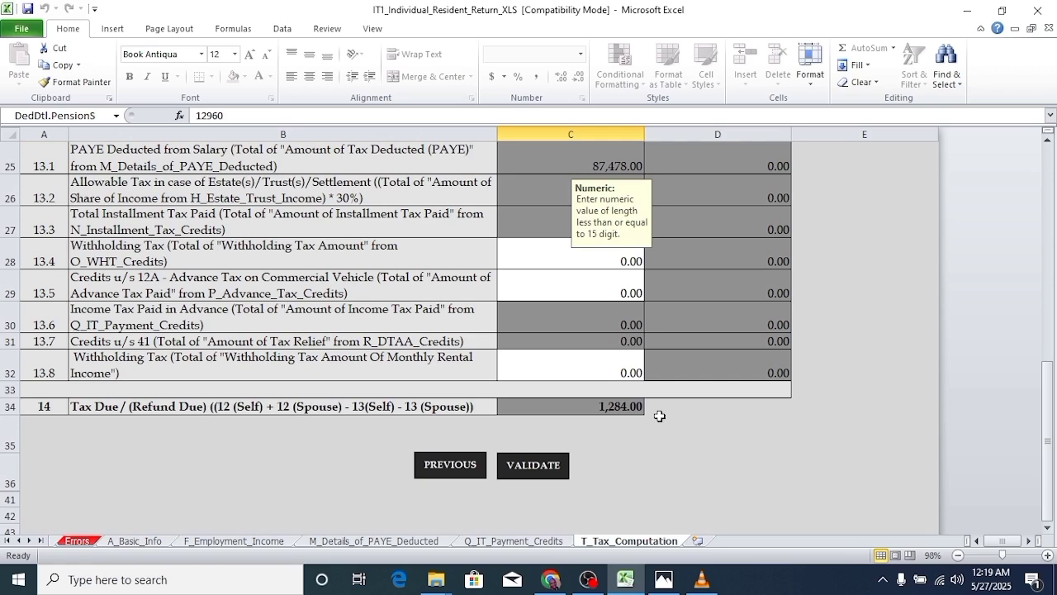
left_click(363, 541)
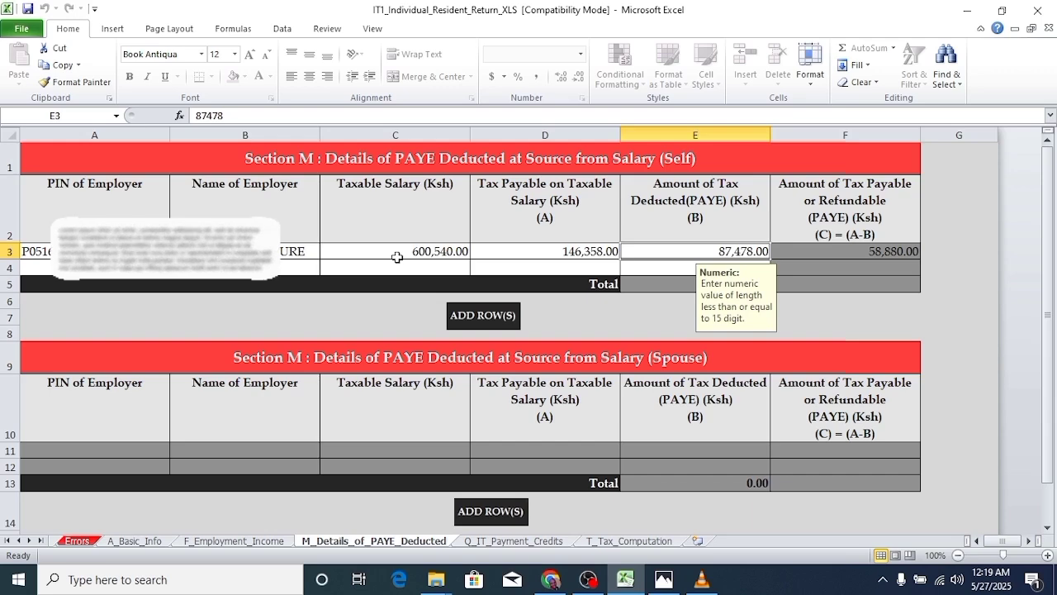
scroll(668, 307, "down", 2)
scroll(620, 328, "up", 2)
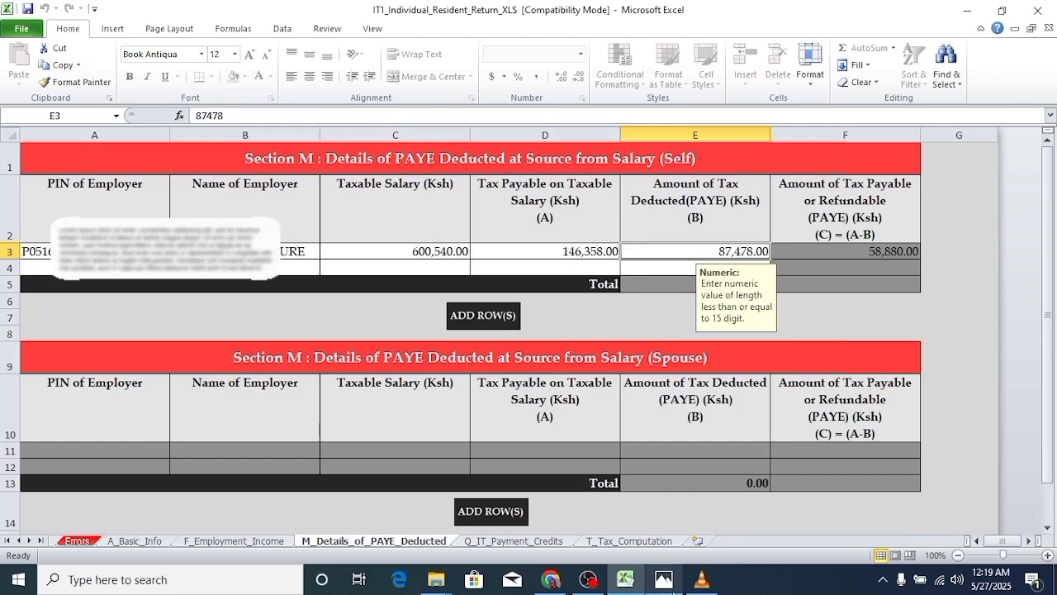
left_click(623, 580)
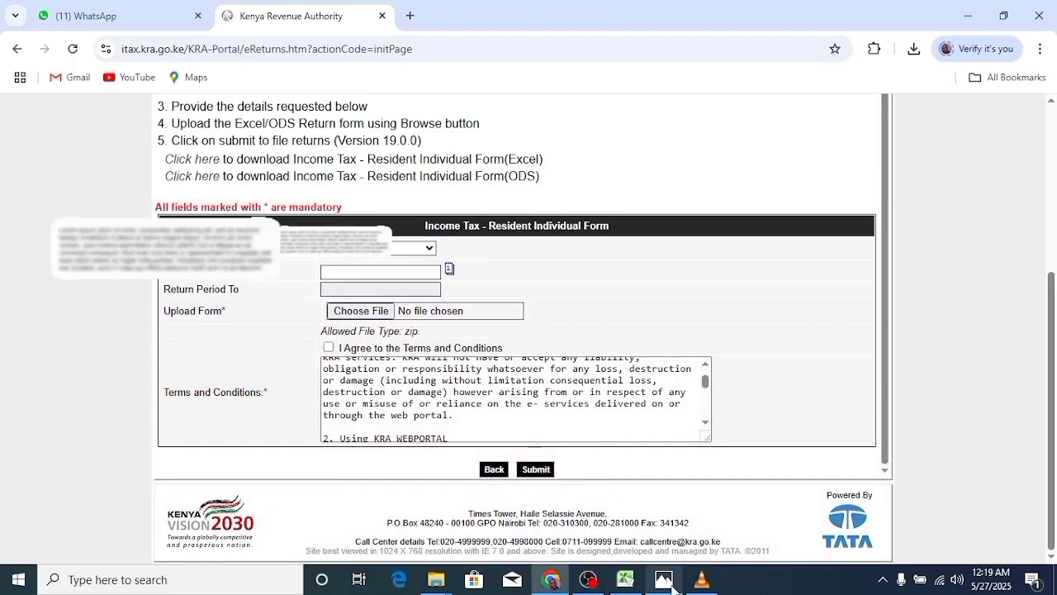
left_click(625, 580)
scroll(518, 355, "down", 4)
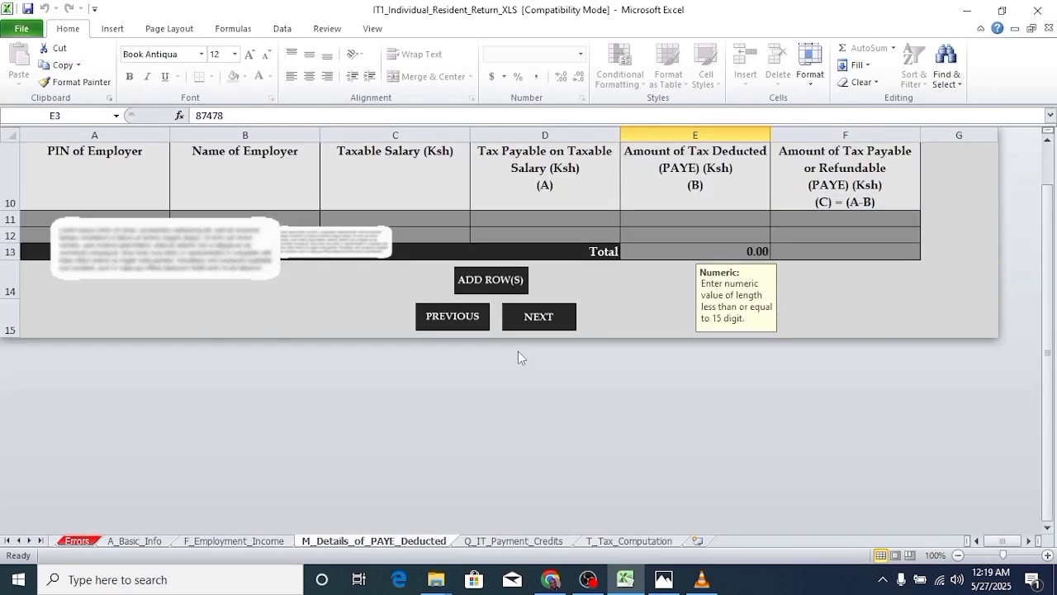
scroll(518, 355, "up", 5)
scroll(702, 428, "down", 8)
- Return to T_Tax_Computation and confirm the 88,762.00 PAYE credit brings Tax Due to 0.00
left_click(644, 542)
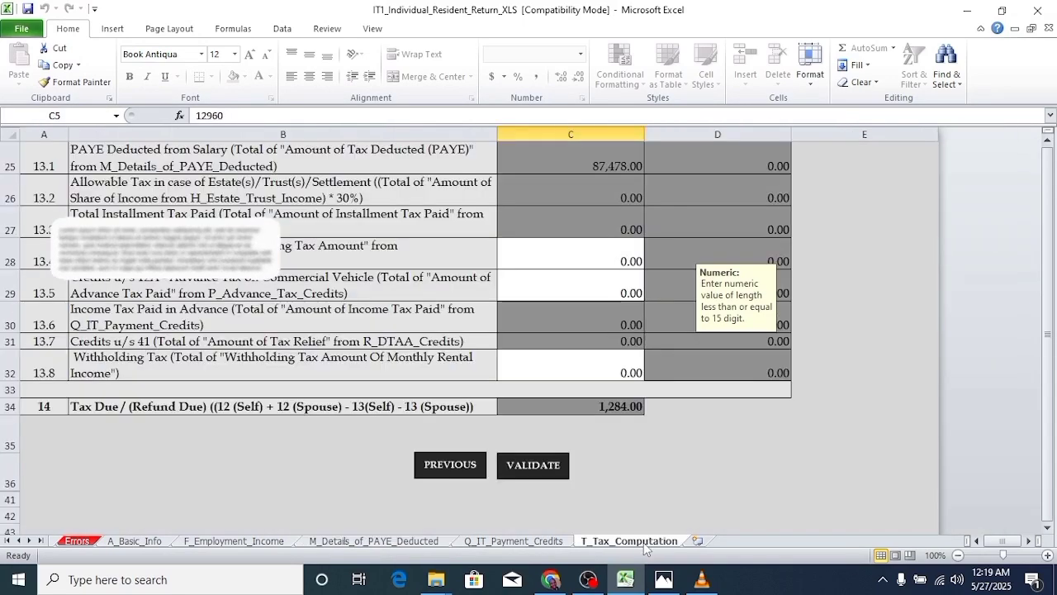
scroll(626, 293, "up", 1)
scroll(626, 329, "up", 2)
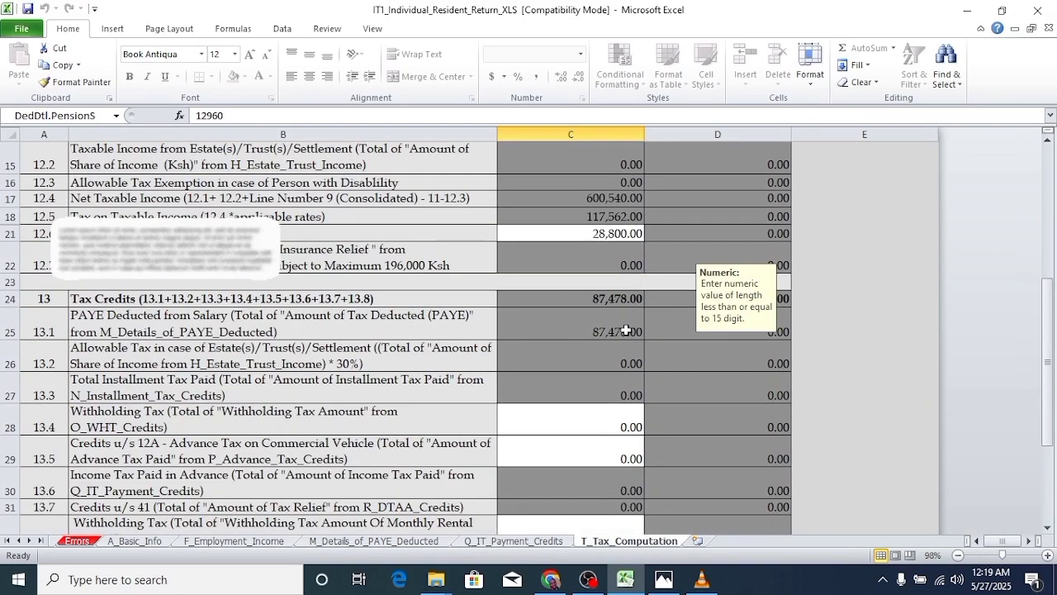
scroll(624, 314, "up", 1)
scroll(625, 303, "down", 3)
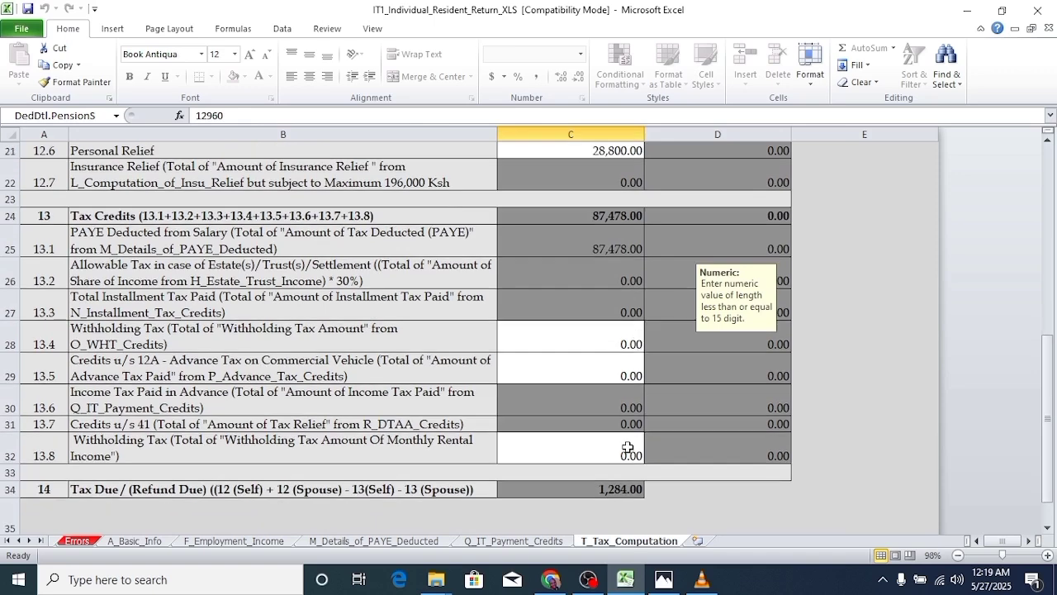
scroll(653, 449, "down", 1)
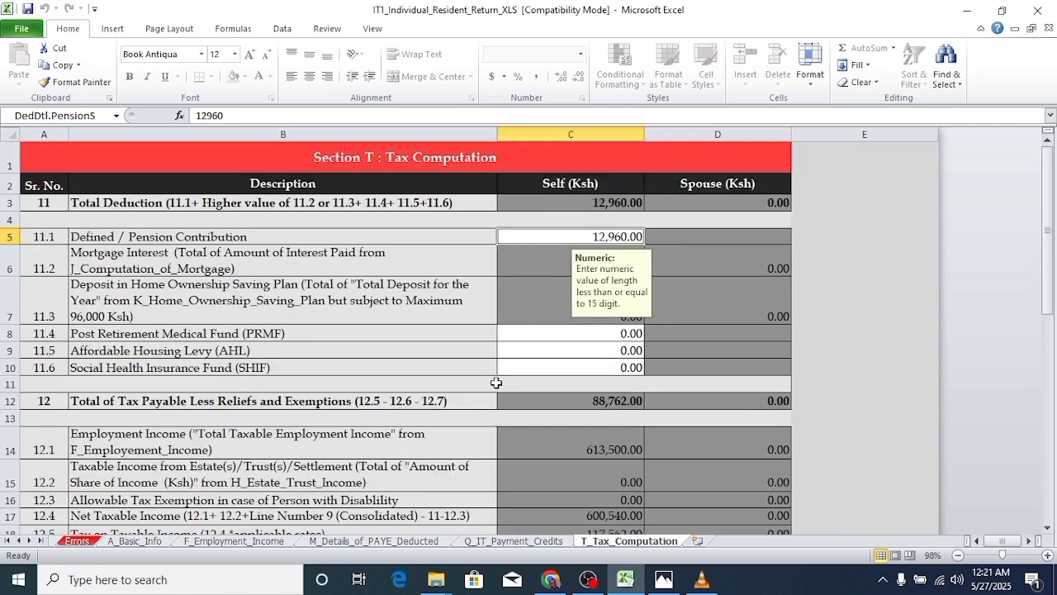
scroll(500, 388, "down", 2)
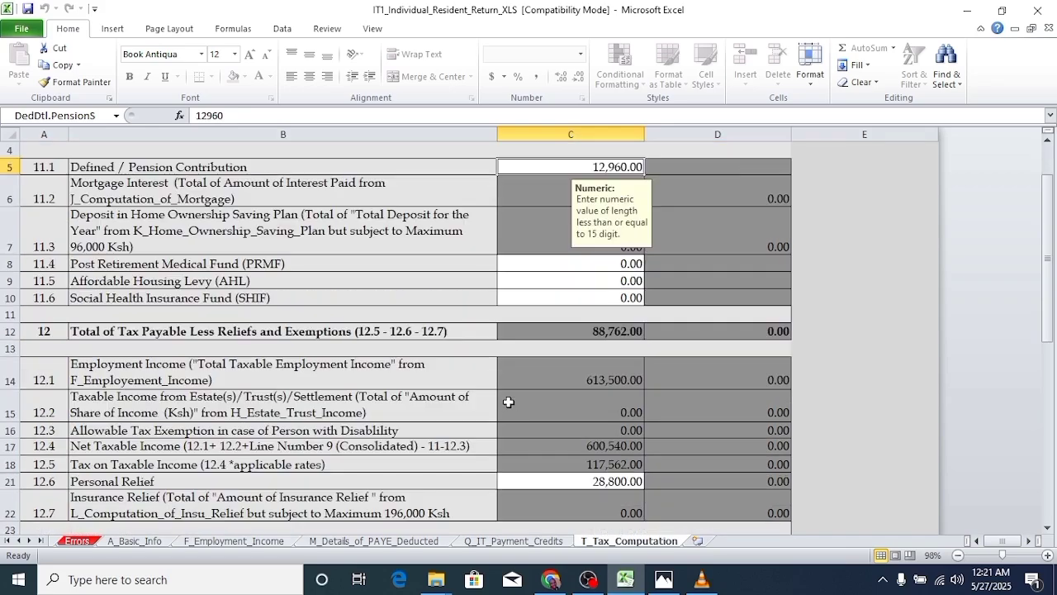
scroll(432, 363, "down", 2)
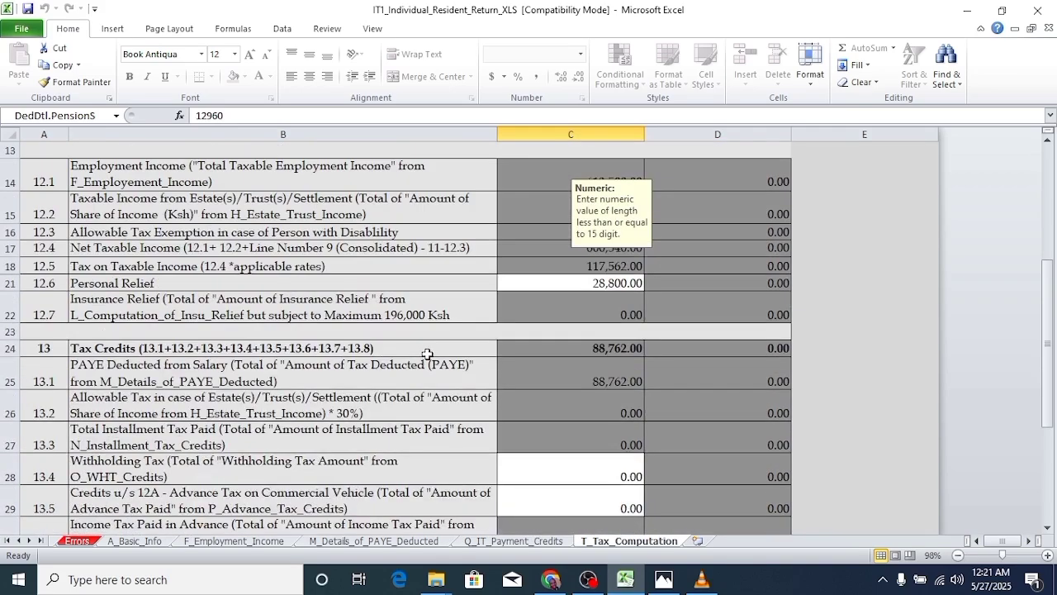
scroll(427, 354, "down", 5)
scroll(427, 353, "up", 8)
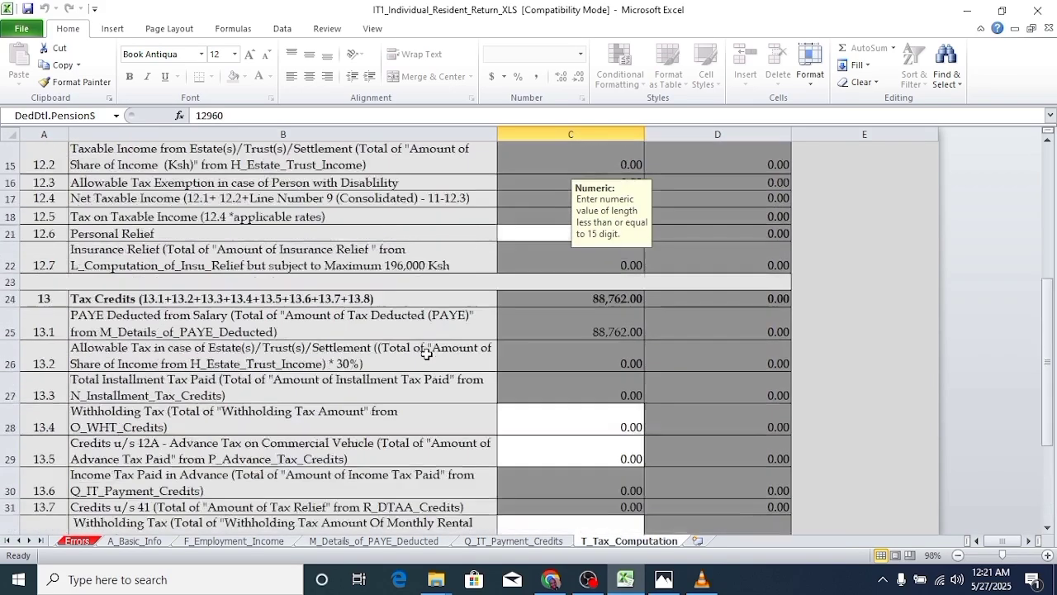
scroll(427, 353, "up", 1)
scroll(500, 361, "down", 6)
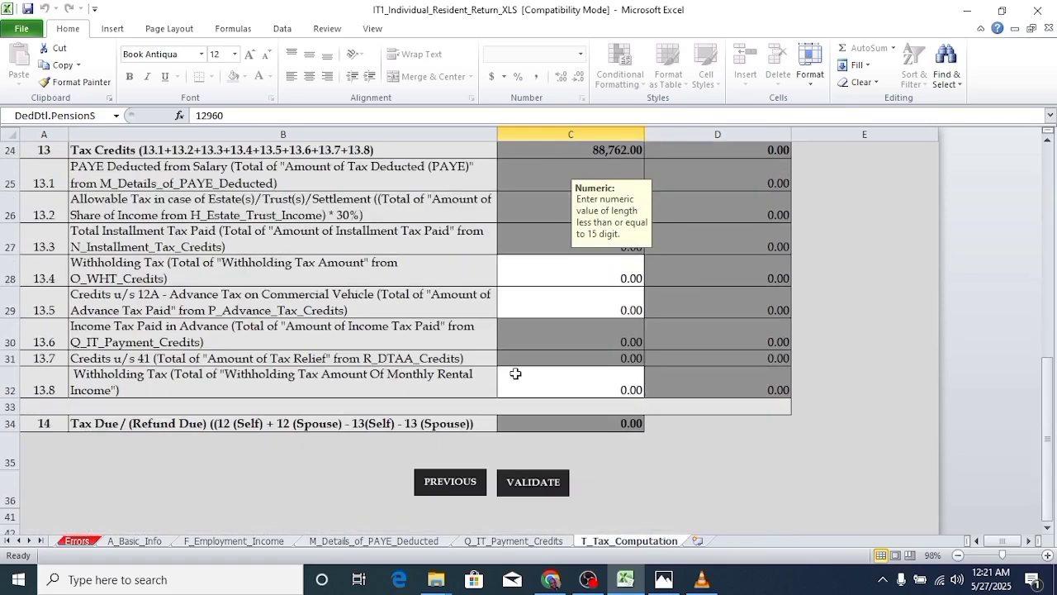
- Validate the return and accept generating its upload ZIP file
left_click(539, 482)
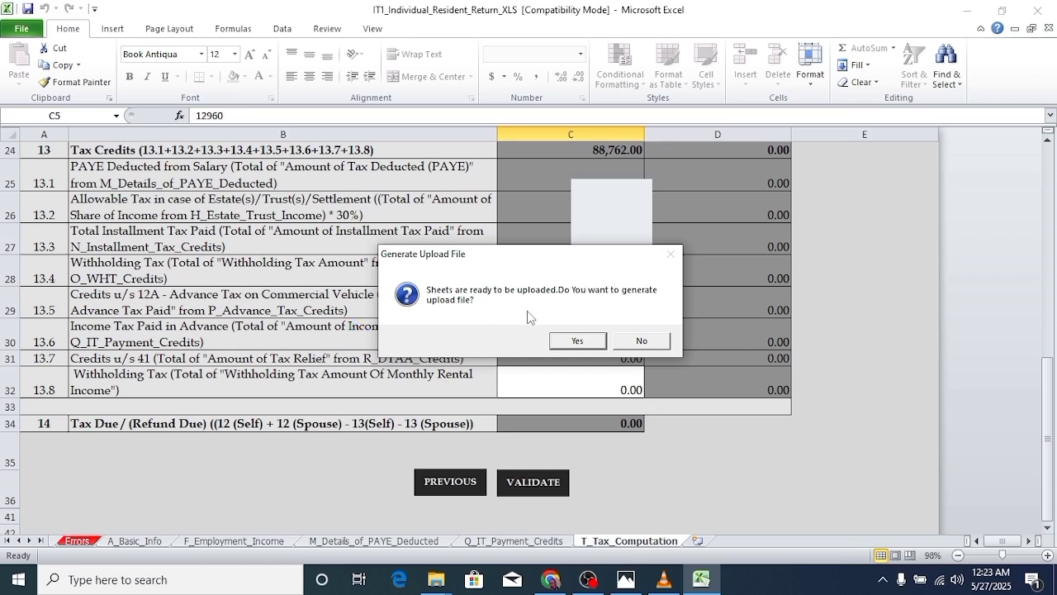
left_click(580, 339)
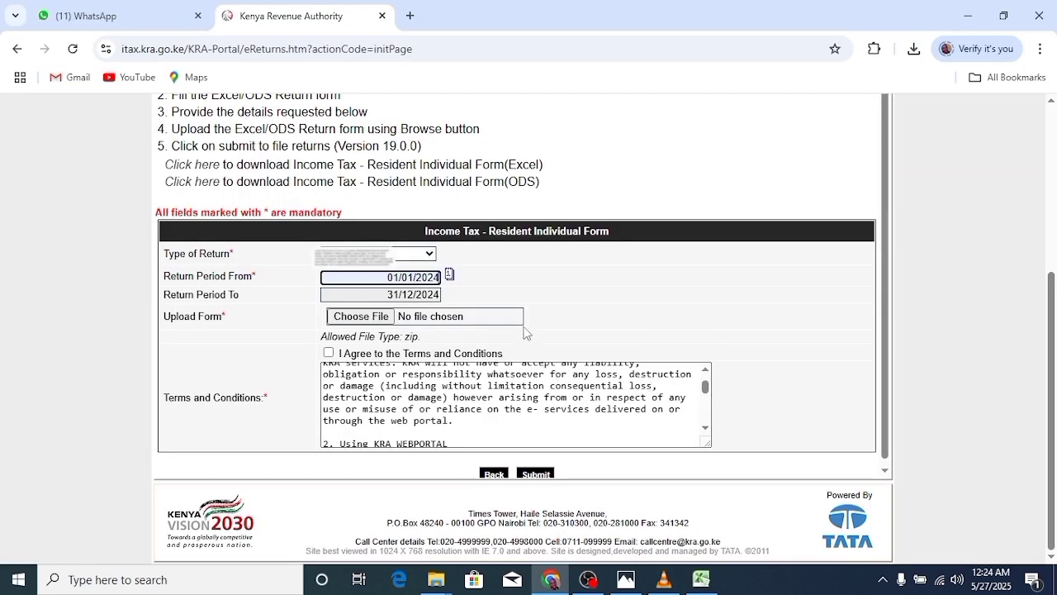
- Open the Upload Form file picker for the 01/01/2024–31/12/2024 return
left_click(366, 319)
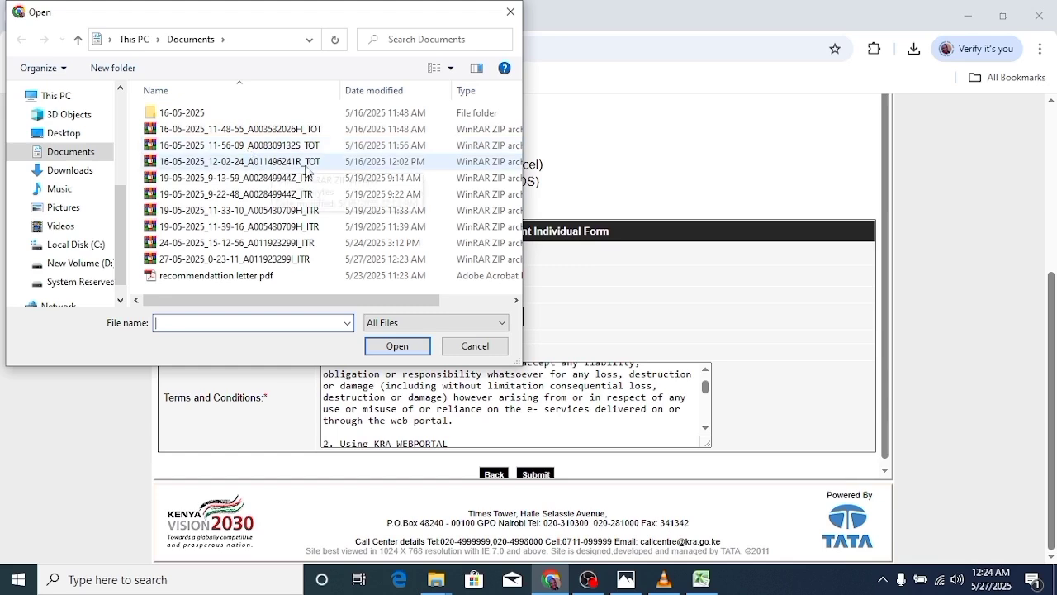
- Attach the newest 27-05-2025 ITR zip from Documents to the upload form
scroll(324, 180, "right", 3)
scroll(323, 181, "left", 3)
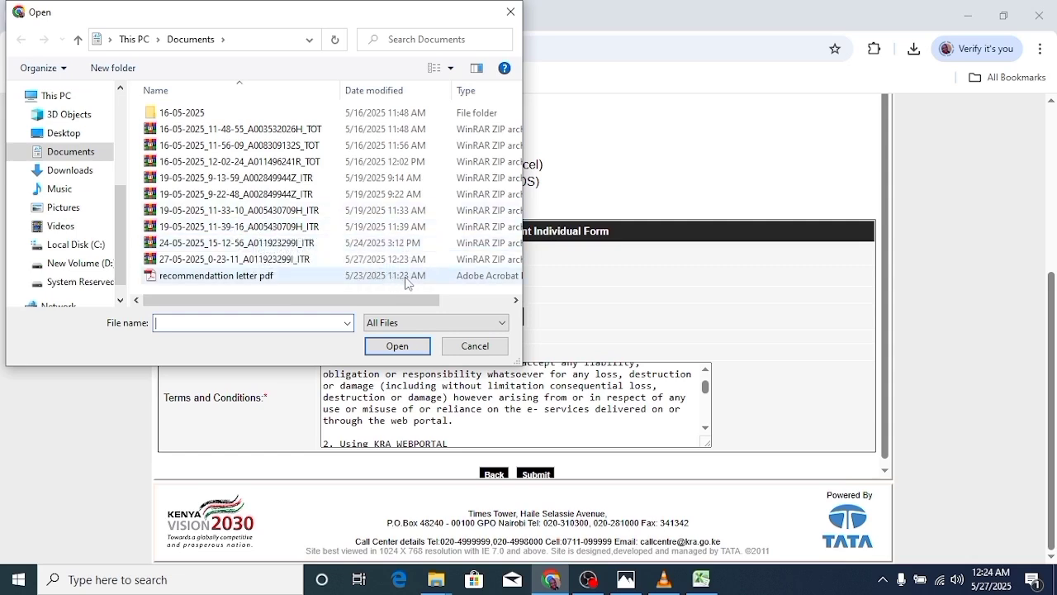
left_click(319, 261)
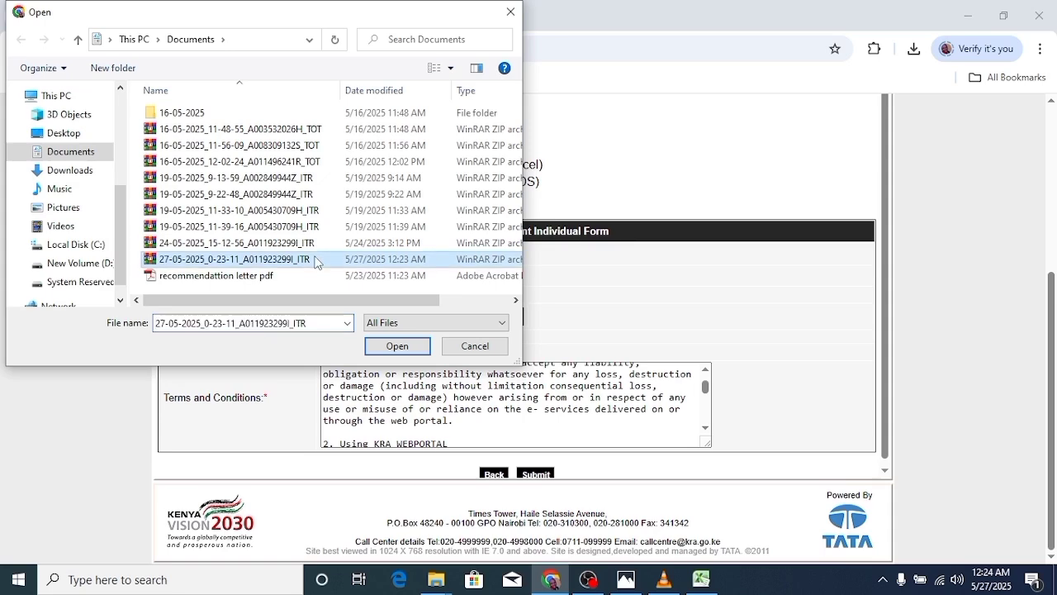
left_click(398, 345)
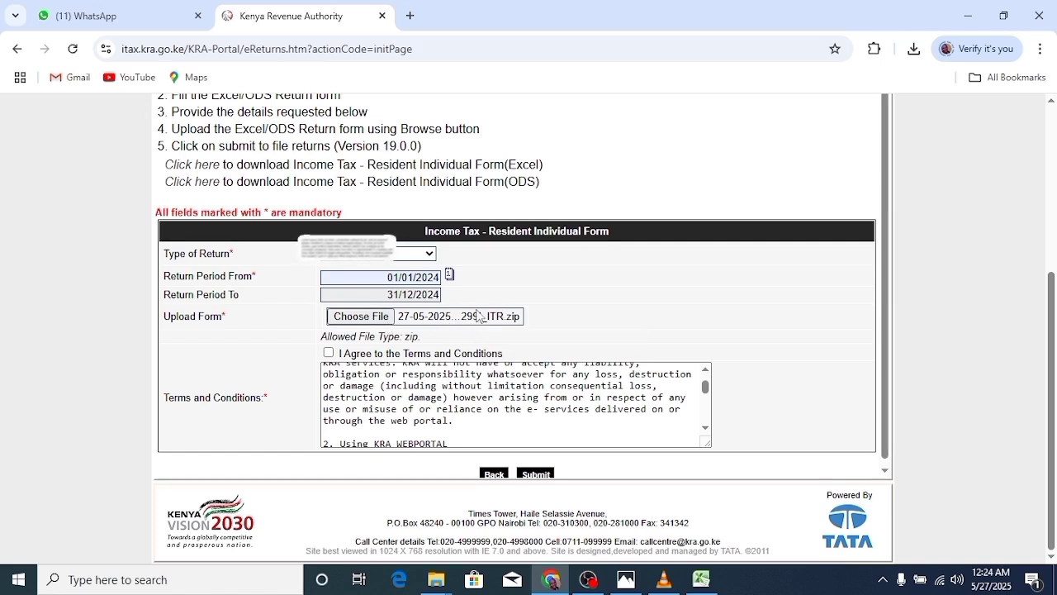
- Agree to the terms, submit the 2024 return and download its receipt as receipt (8).pdf
left_click(329, 353)
scroll(585, 404, "down", 6)
scroll(795, 452, "down", 1)
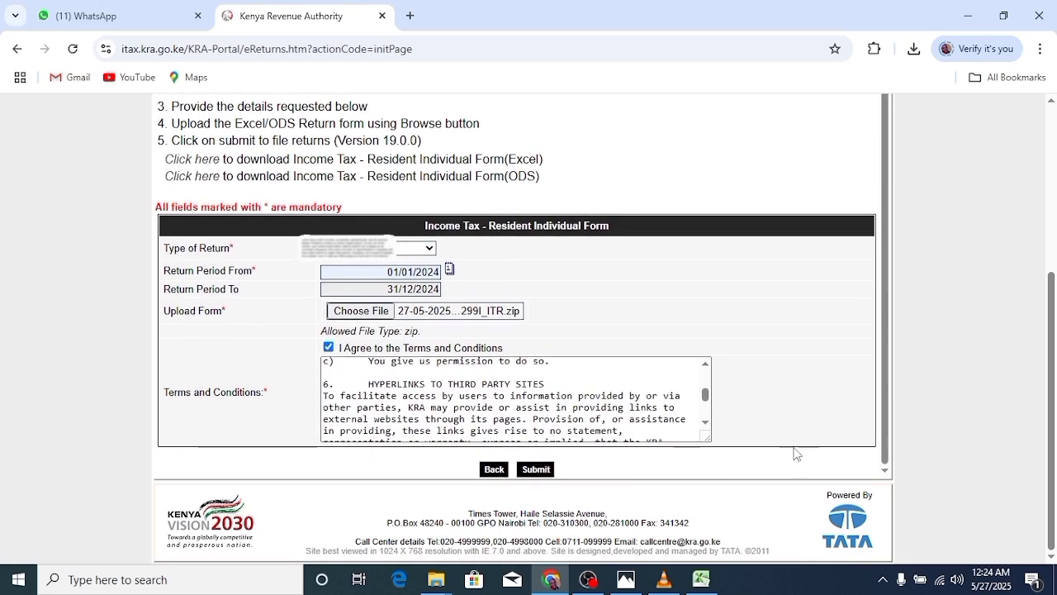
scroll(687, 402, "down", 2)
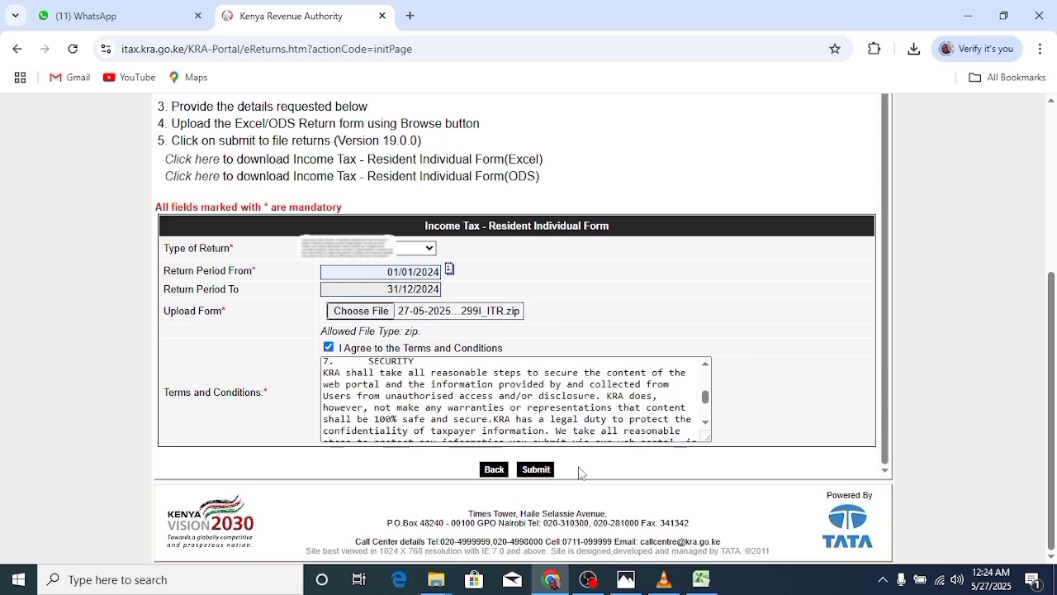
left_click(536, 469)
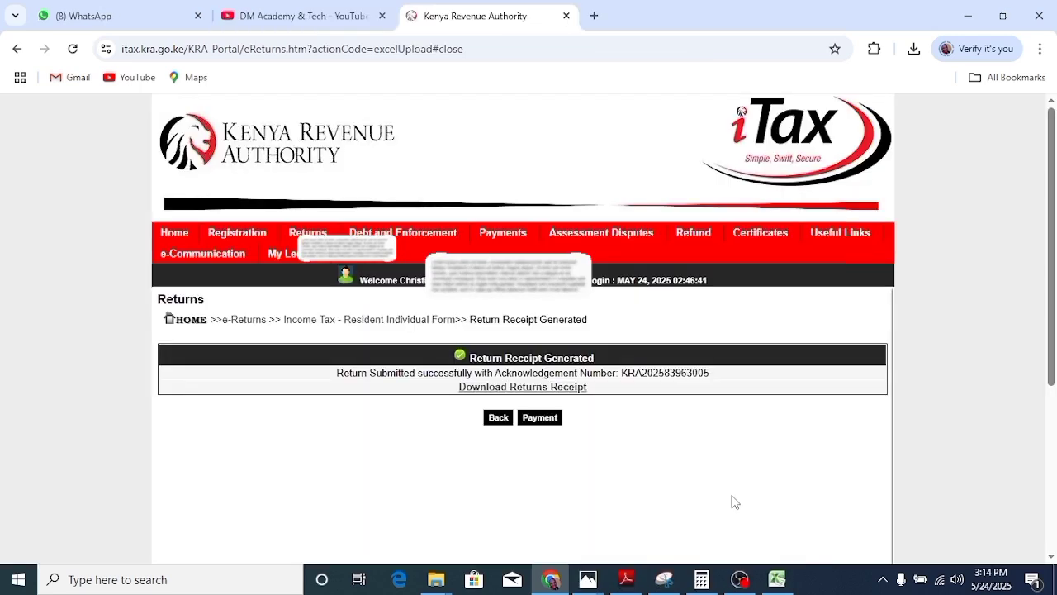
left_click(560, 396)
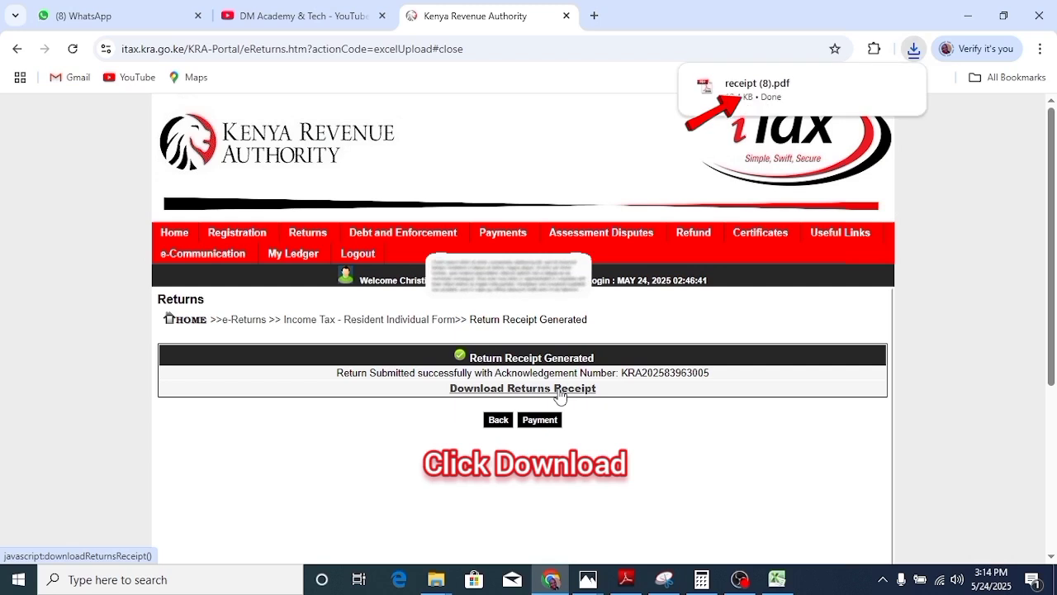